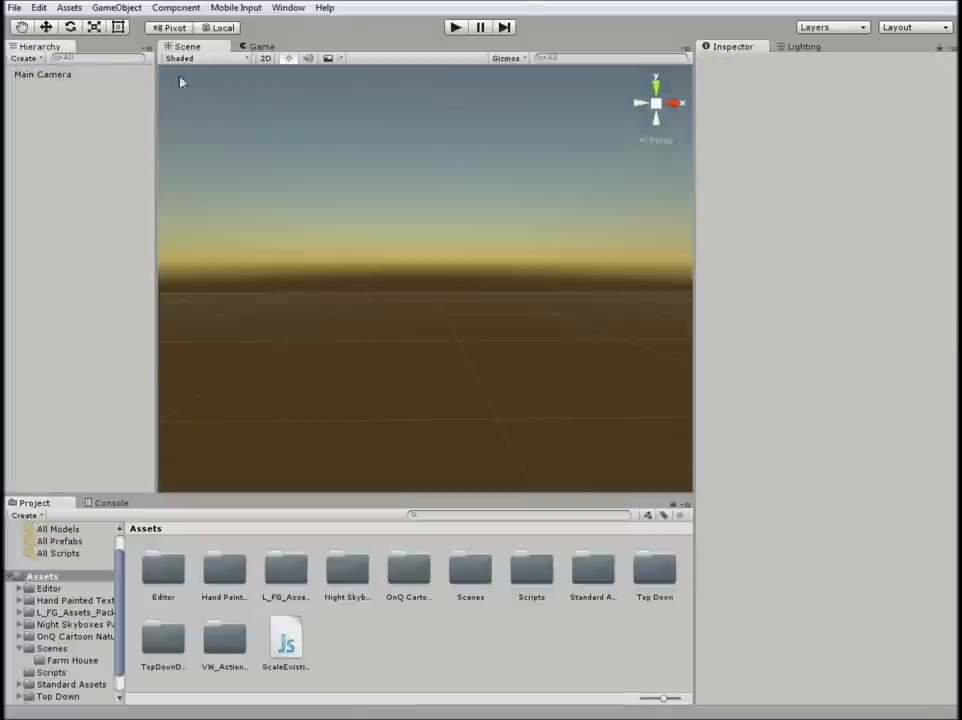
Step: Add a Terrain to the scene and look down onto it from above
click(337, 200)
right_drag(460, 306, 444, 322)
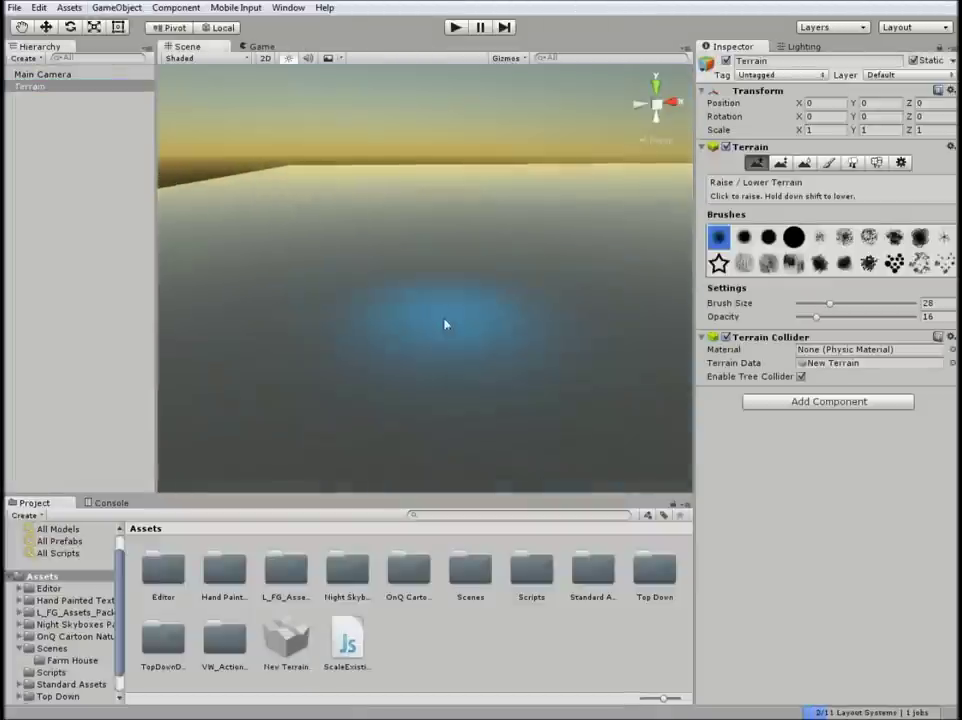
click(758, 90)
click(703, 91)
click(895, 162)
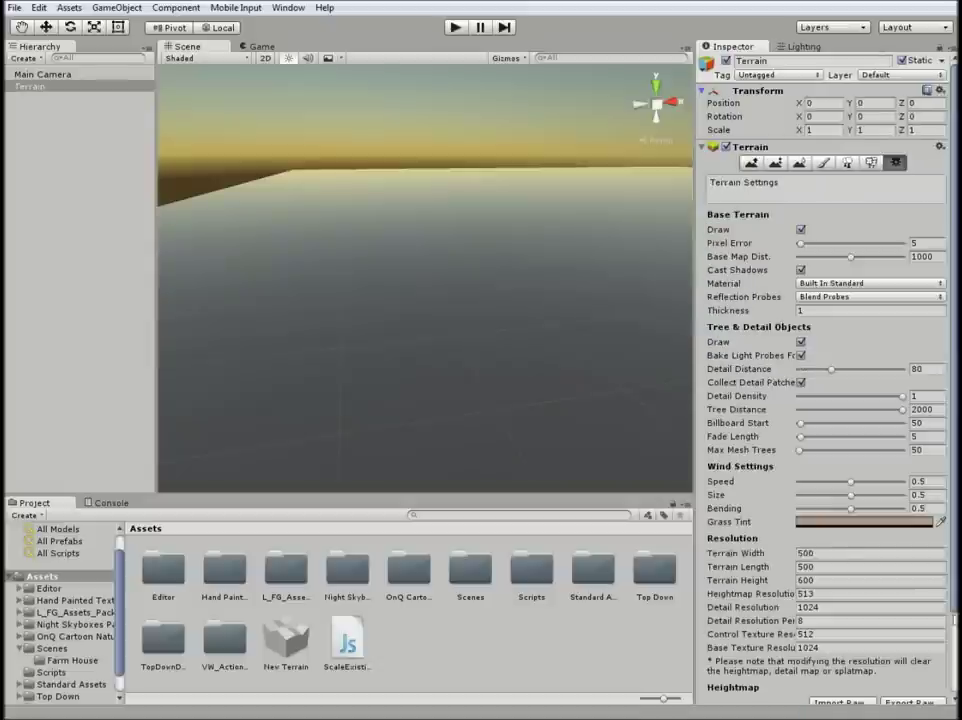
right_drag(367, 283, 481, 268)
Step: Create an empty Light object with a child directional light named Temp, tilted toward the terrain
right_click(60, 133)
click(107, 260)
right_click(37, 97)
click(205, 271)
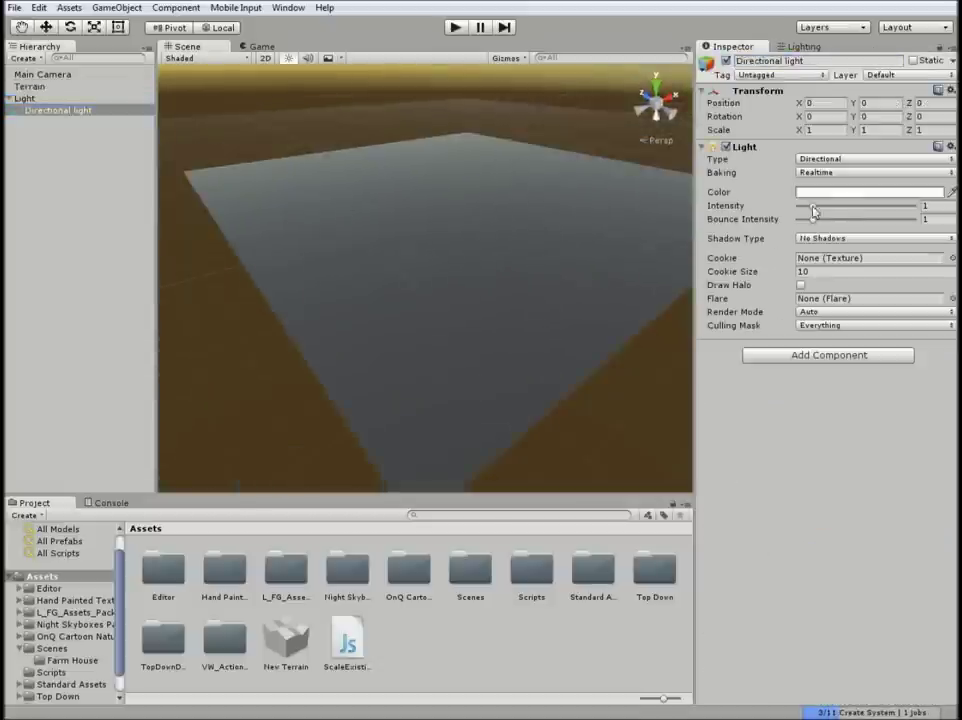
drag(799, 116, 831, 218)
text(p)
key(Return)
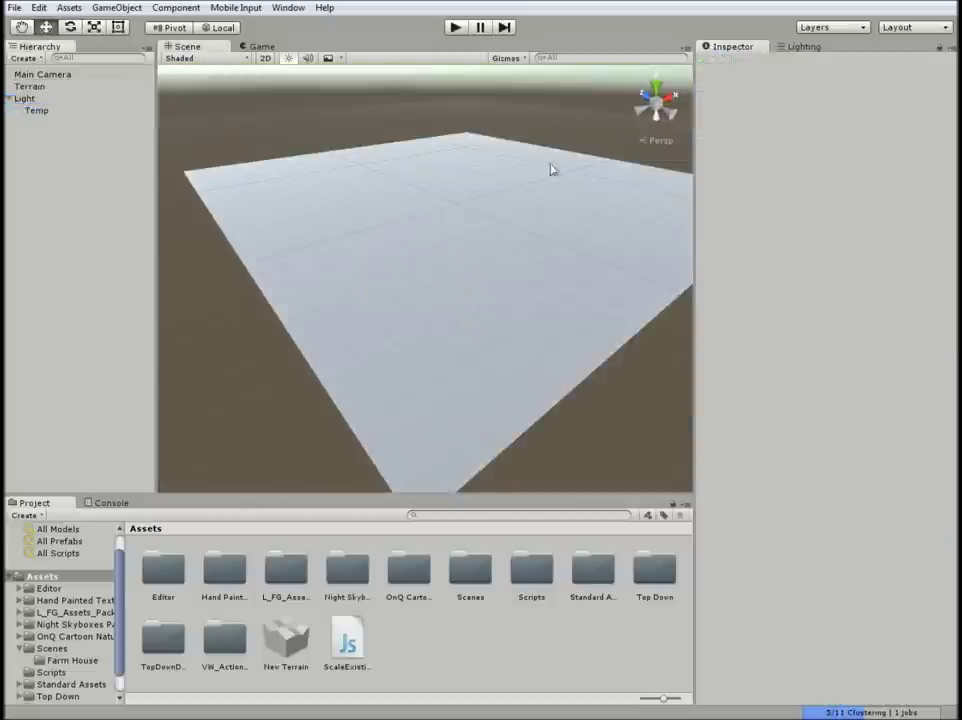
Step: Raise the terrain to Y 1.7 and open L_FG_Assets_Pack1.0 > Perfabs
click(380, 281)
key(w)
drag(468, 440, 458, 304)
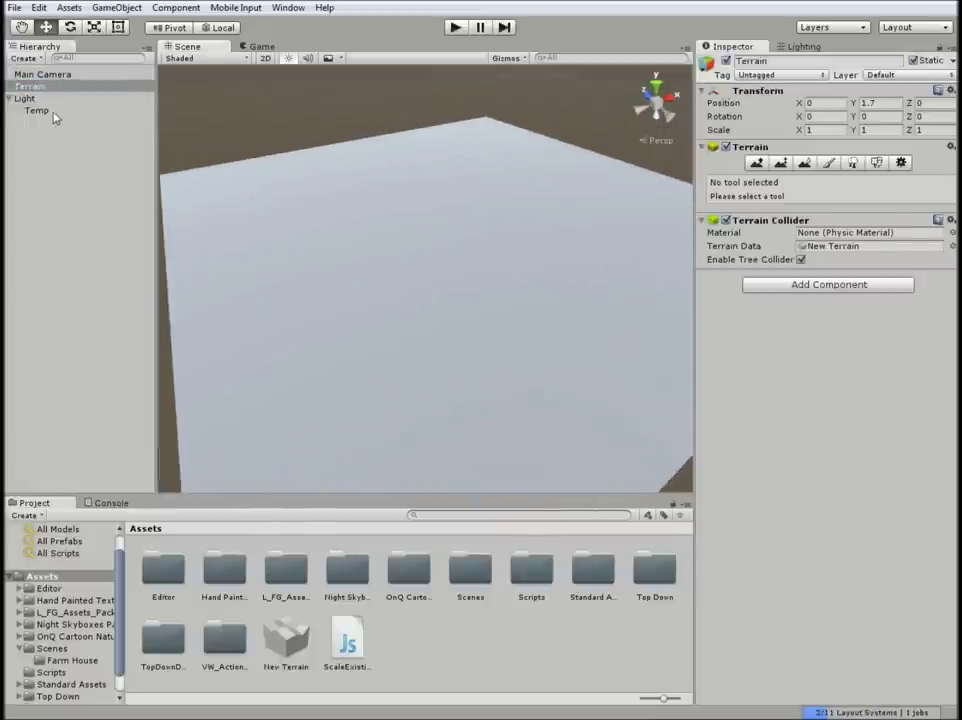
click(38, 110)
click(75, 612)
double_click(445, 570)
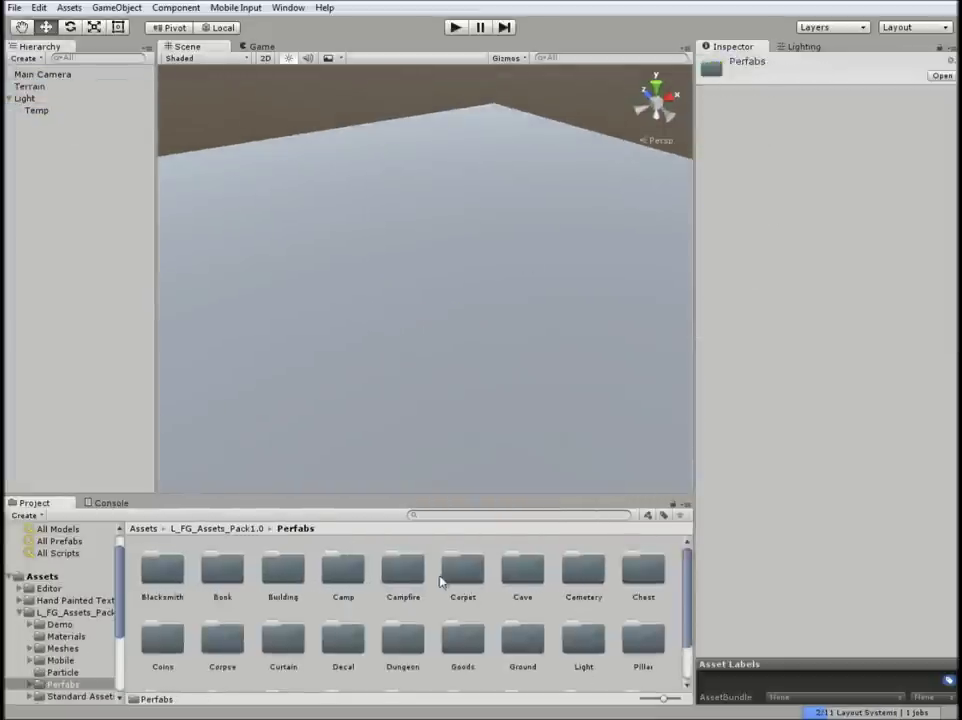
Step: Place the Buildings_a house prefab from the Building folder onto the terrain
double_click(281, 569)
click(584, 618)
scroll(590, 610, down, 5)
click(584, 578)
click(343, 578)
mouse_move(343, 578)
mouse_down()
mouse_move(515, 262)
mouse_move(423, 202)
mouse_move(432, 287)
mouse_up()
Step: Open the Hand Painted Texture Pack's Ground textures folder from Assets
scroll(432, 287, down, 5)
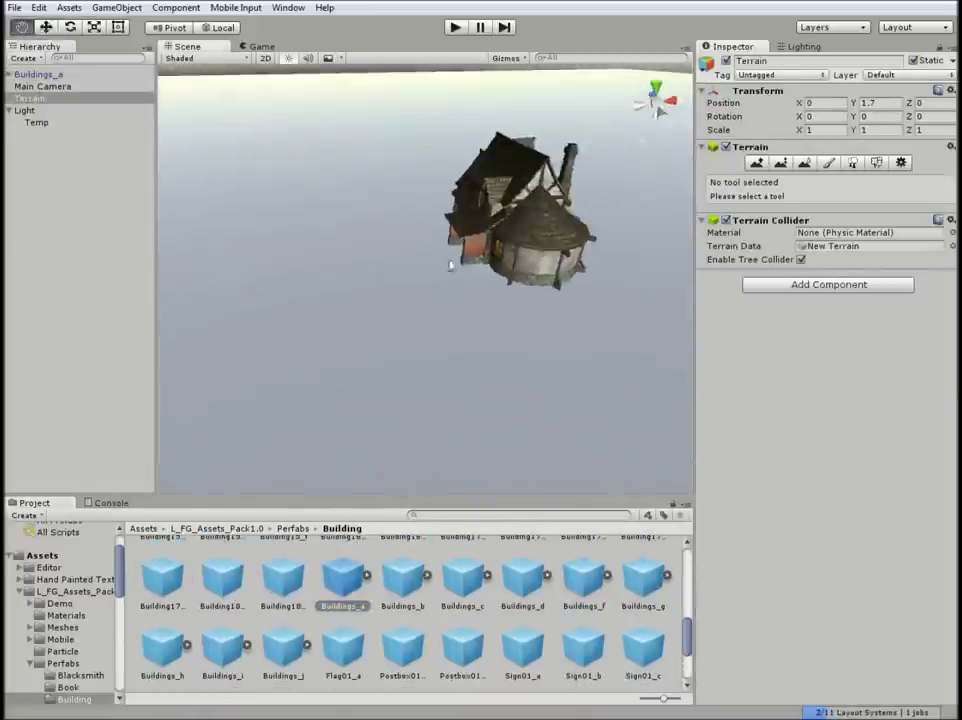
click(143, 528)
double_click(221, 570)
double_click(279, 573)
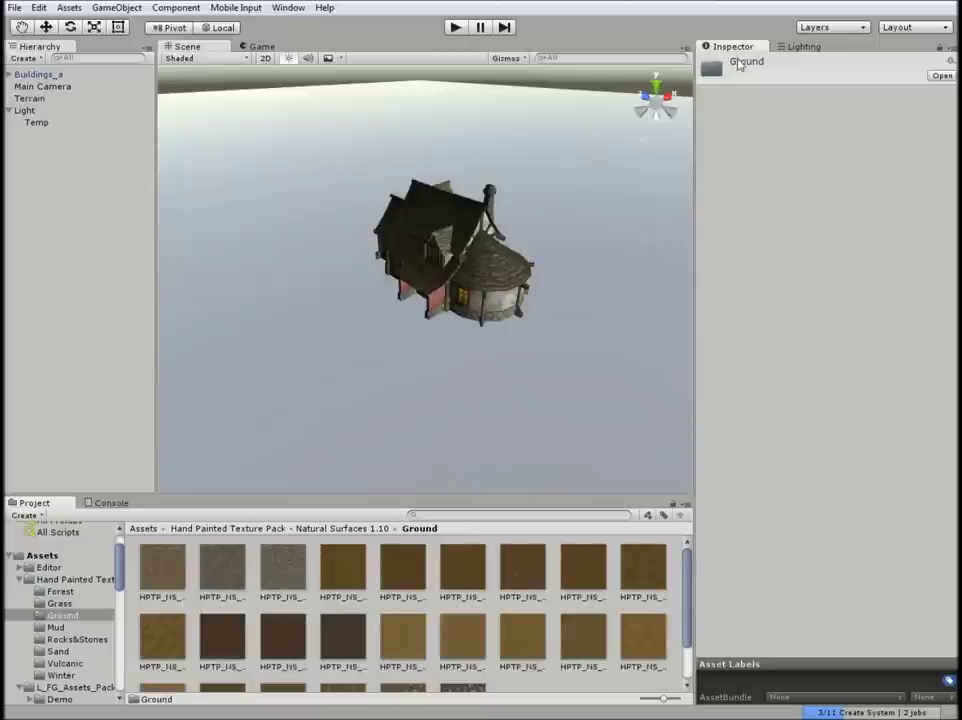
Step: Create an empty object named Enviroment and move the house under it
click(30, 98)
right_click(28, 183)
click(60, 309)
click(797, 60)
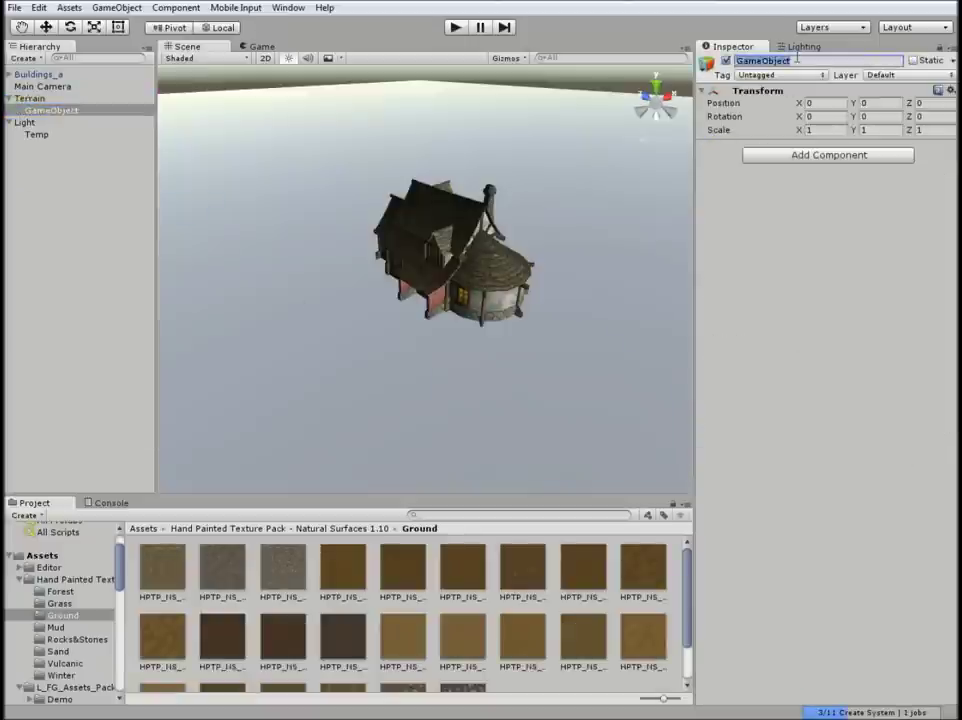
drag(48, 86, 40, 74)
click(30, 98)
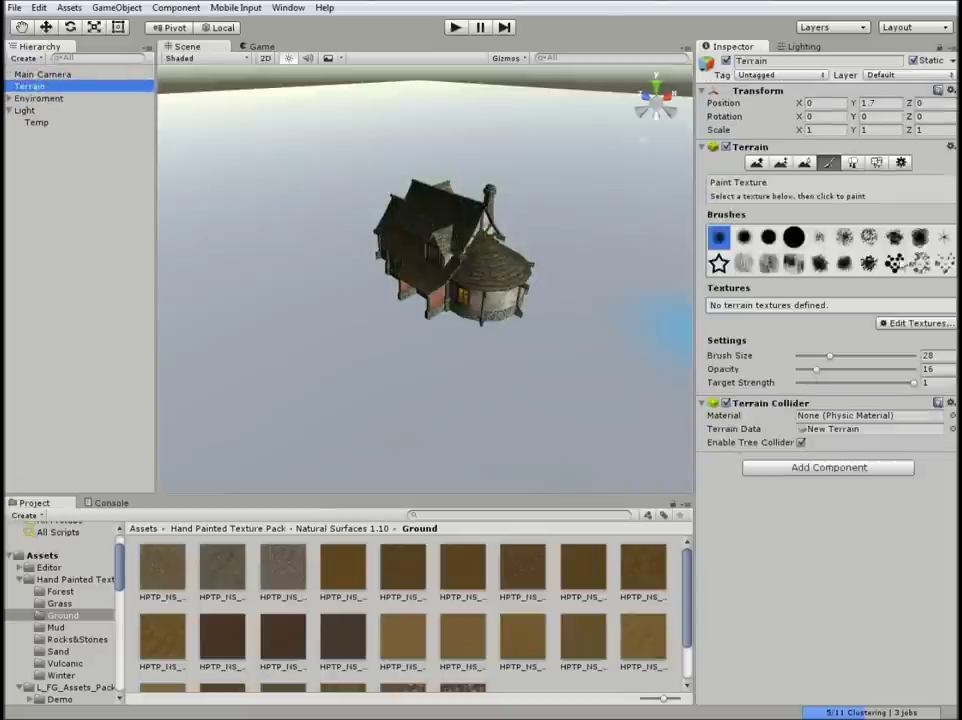
Step: Add a brown Ground texture as the terrain's first paint layer
click(915, 323)
click(905, 337)
click(352, 583)
click(337, 564)
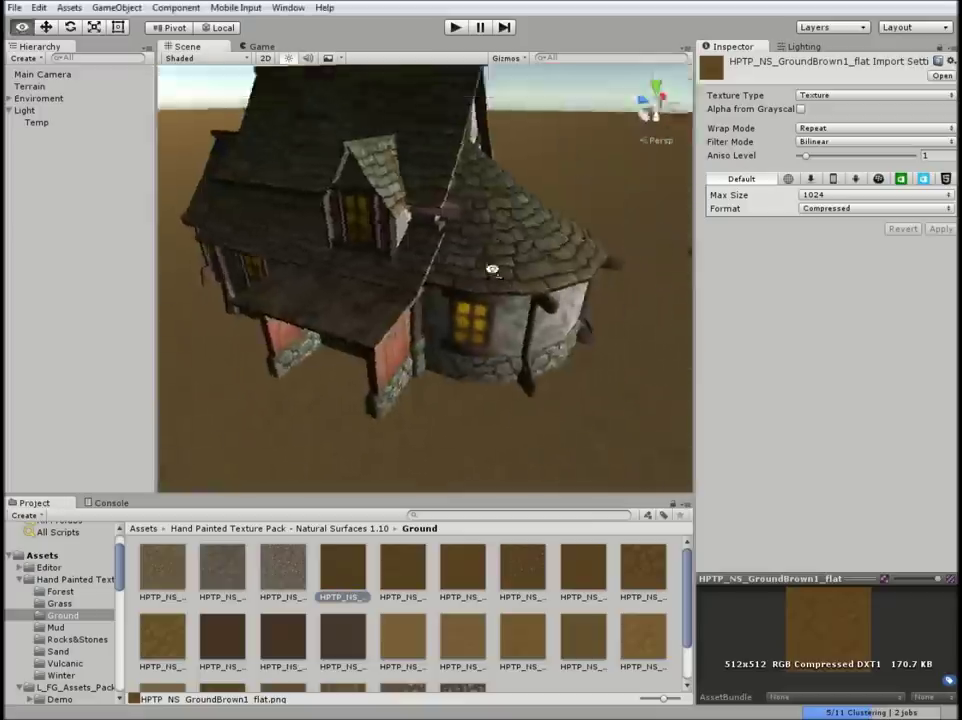
drag(492, 270, 420, 298)
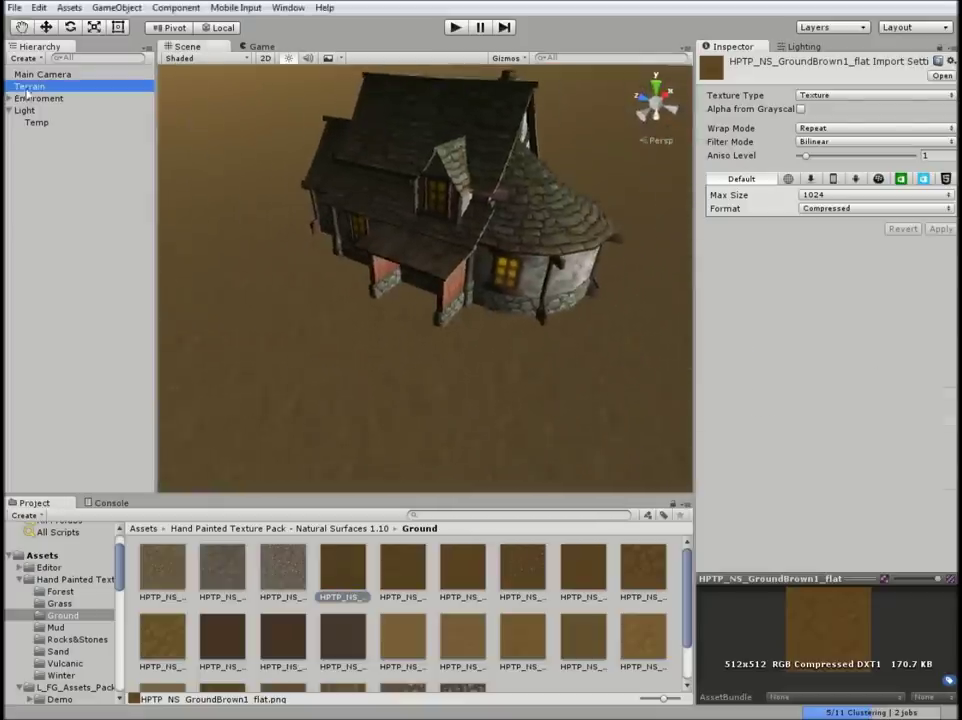
click(440, 403)
Step: Add another Ground texture and a wood texture as further terrain layers
click(880, 361)
click(822, 366)
click(403, 640)
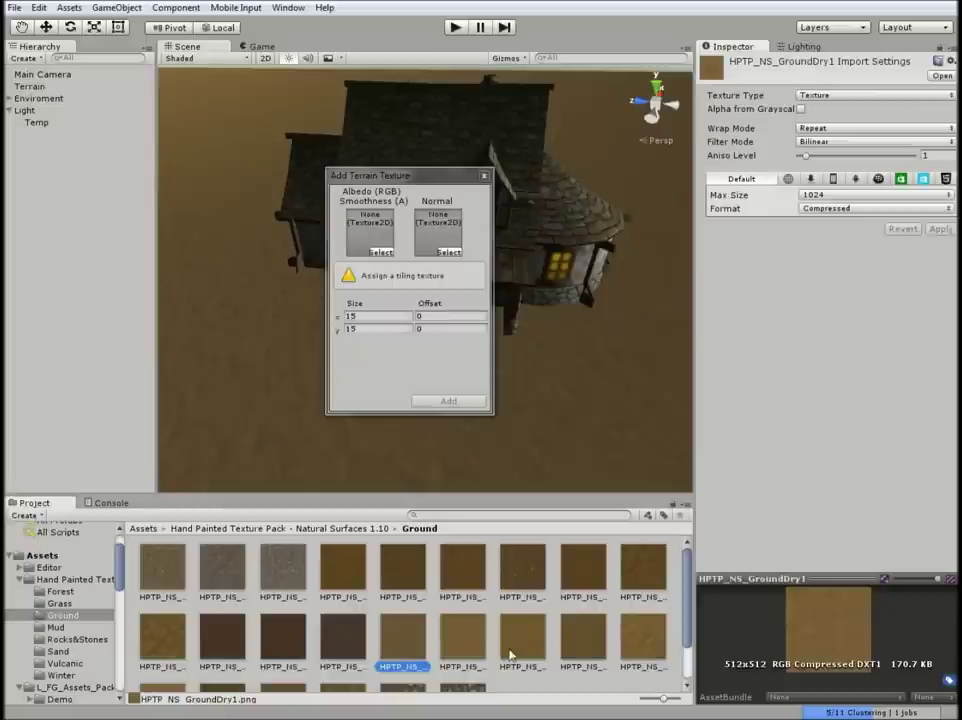
drag(517, 652, 378, 225)
click(440, 406)
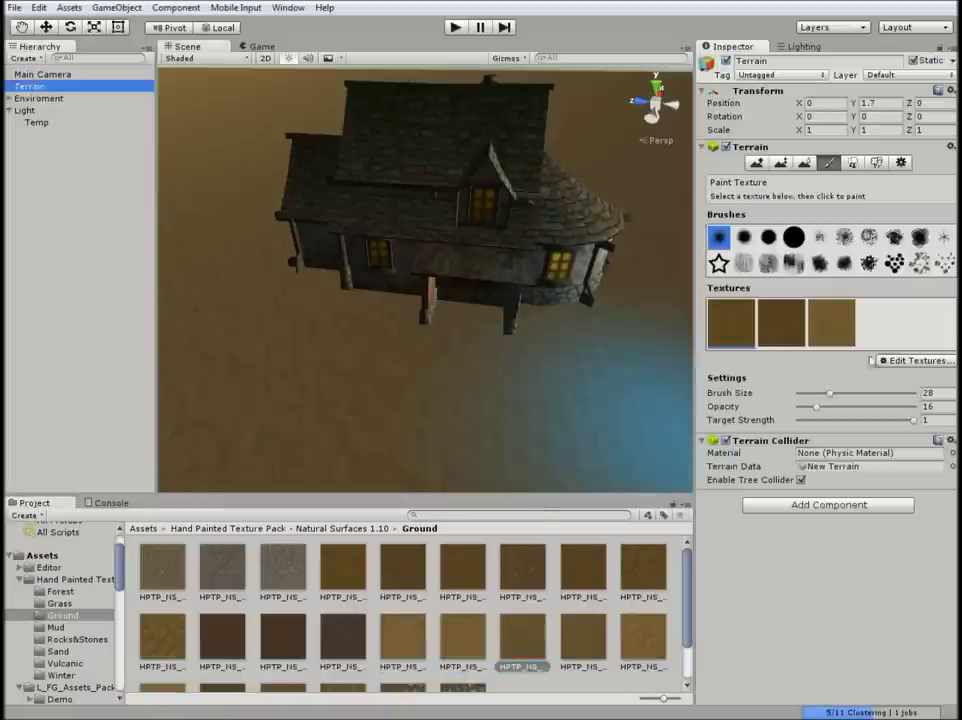
scroll(491, 617, down, 2)
drag(220, 652, 385, 230)
click(463, 404)
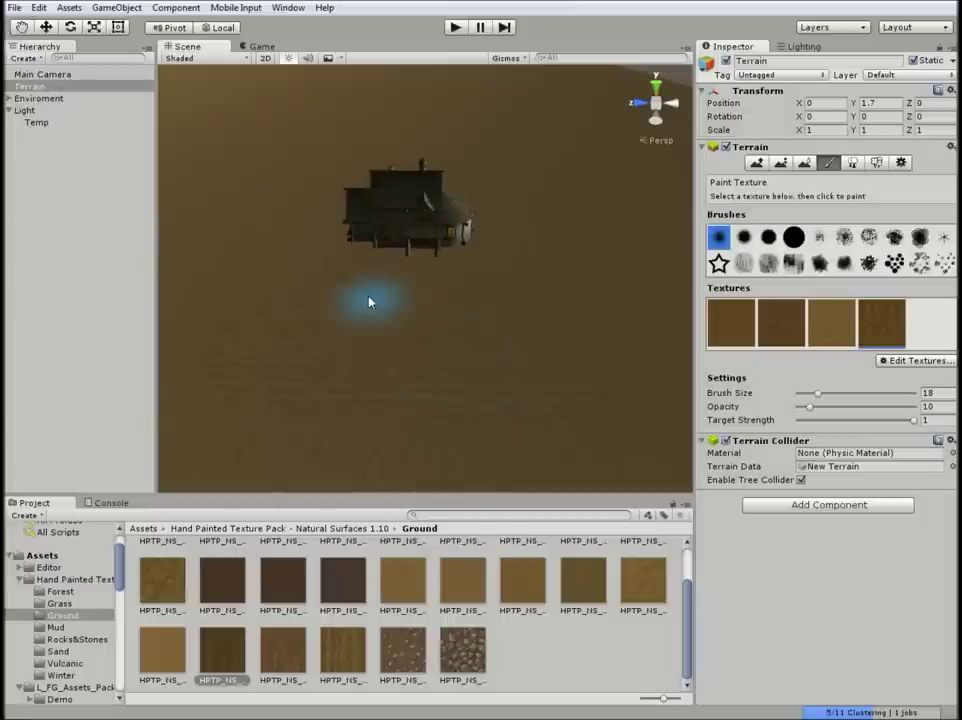
click(856, 165)
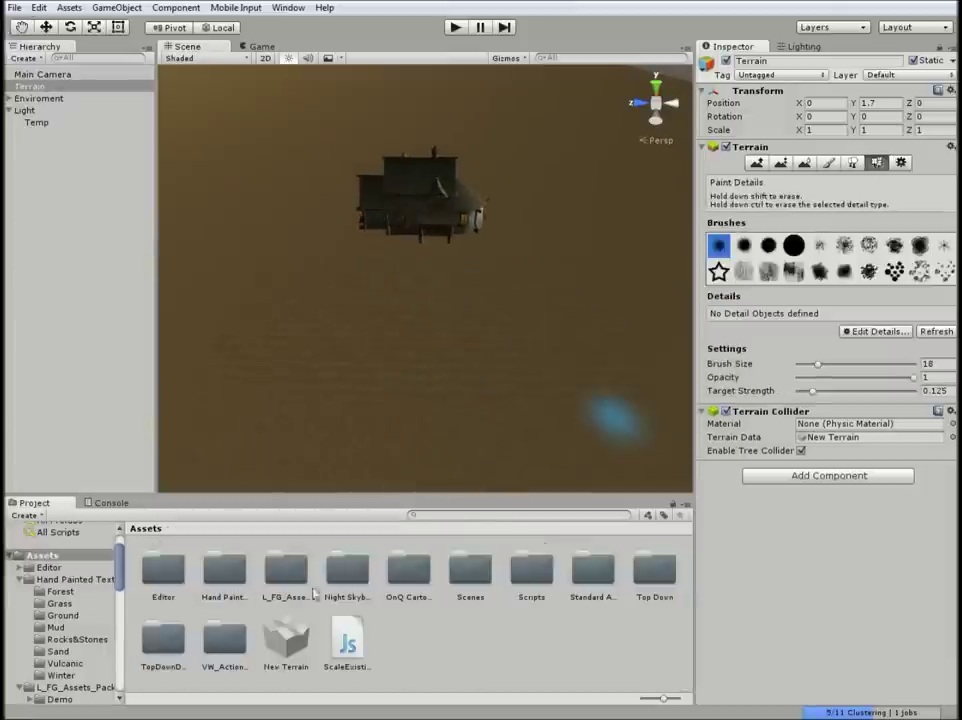
Step: Browse the OnQ Cartoon Nature Pack 4 foliage set folders and reselect the terrain
double_click(399, 572)
double_click(219, 569)
double_click(320, 569)
click(300, 528)
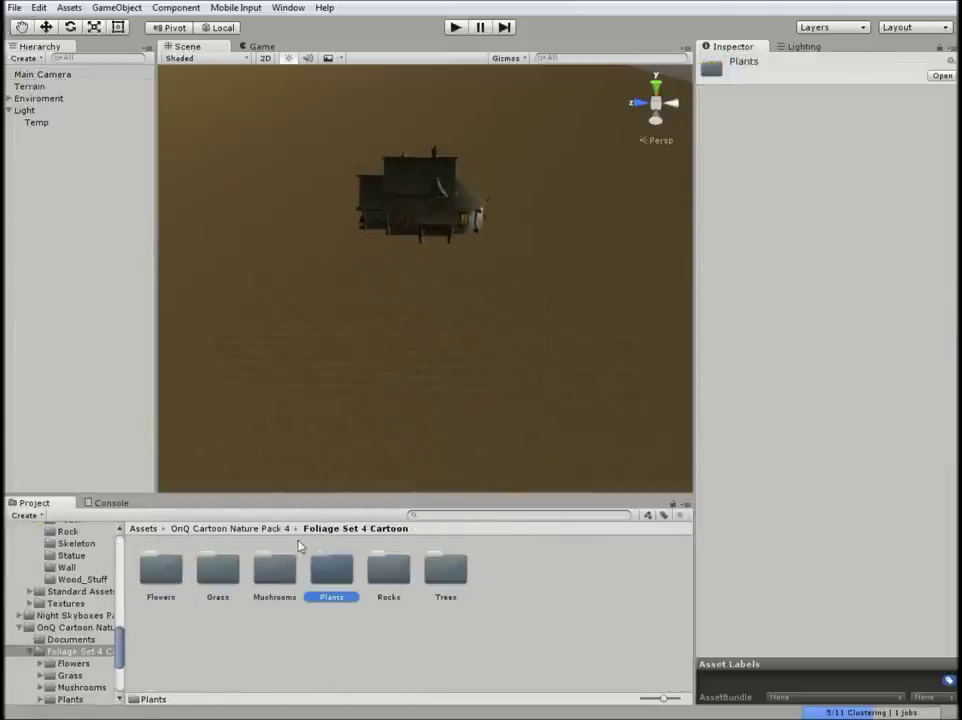
click(30, 86)
Step: Add a first grass detail texture with an adjusted healthy colour
click(875, 331)
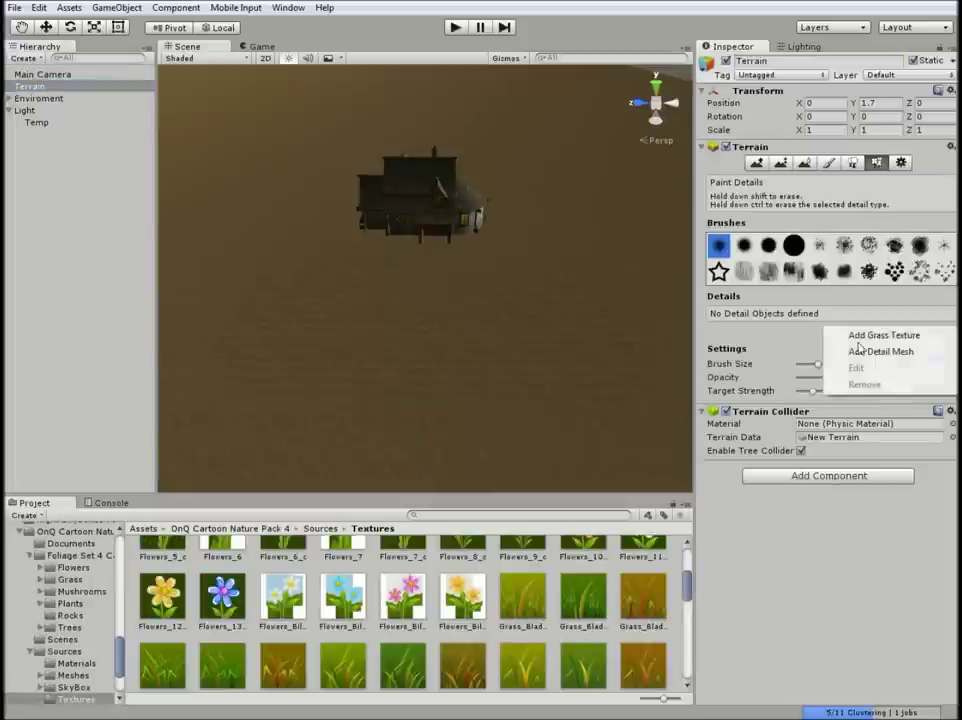
click(862, 333)
drag(487, 101, 498, 103)
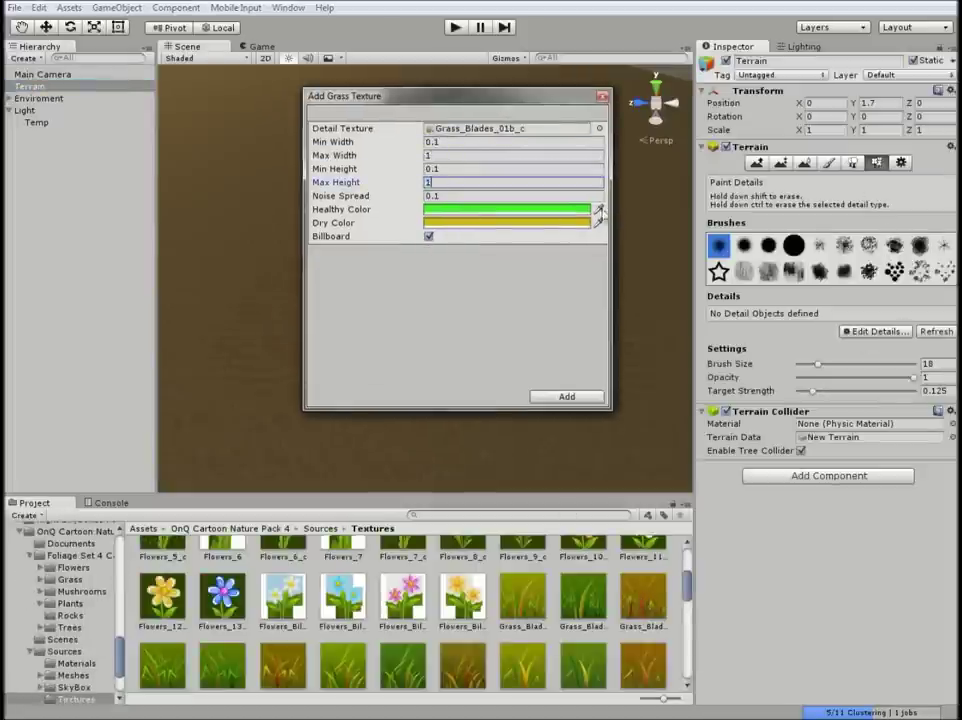
click(600, 210)
click(565, 397)
Step: Add a second grass texture with yellow healthy and orange dry colours
click(876, 378)
click(876, 381)
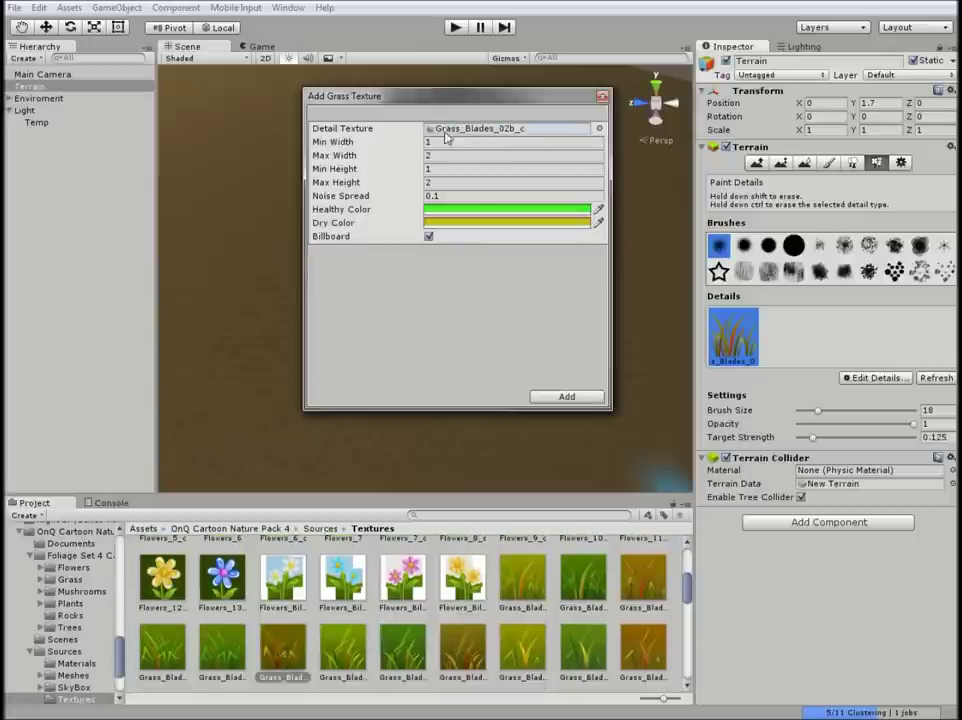
click(510, 209)
click(563, 222)
click(150, 101)
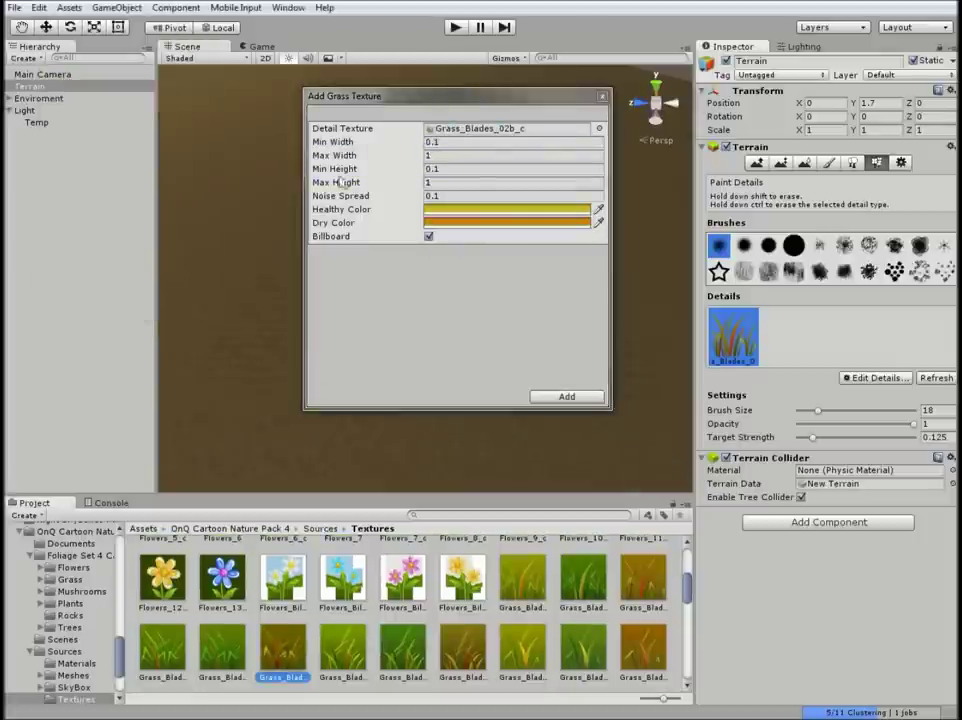
click(566, 397)
Step: Add a third grass texture tinted orange
click(876, 382)
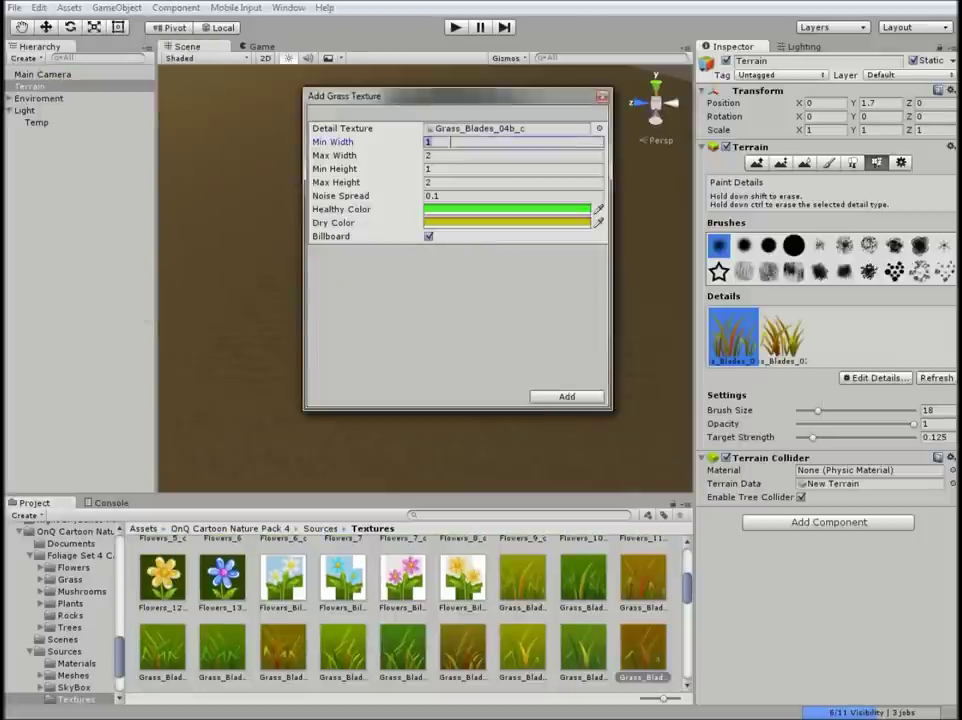
click(580, 221)
click(157, 93)
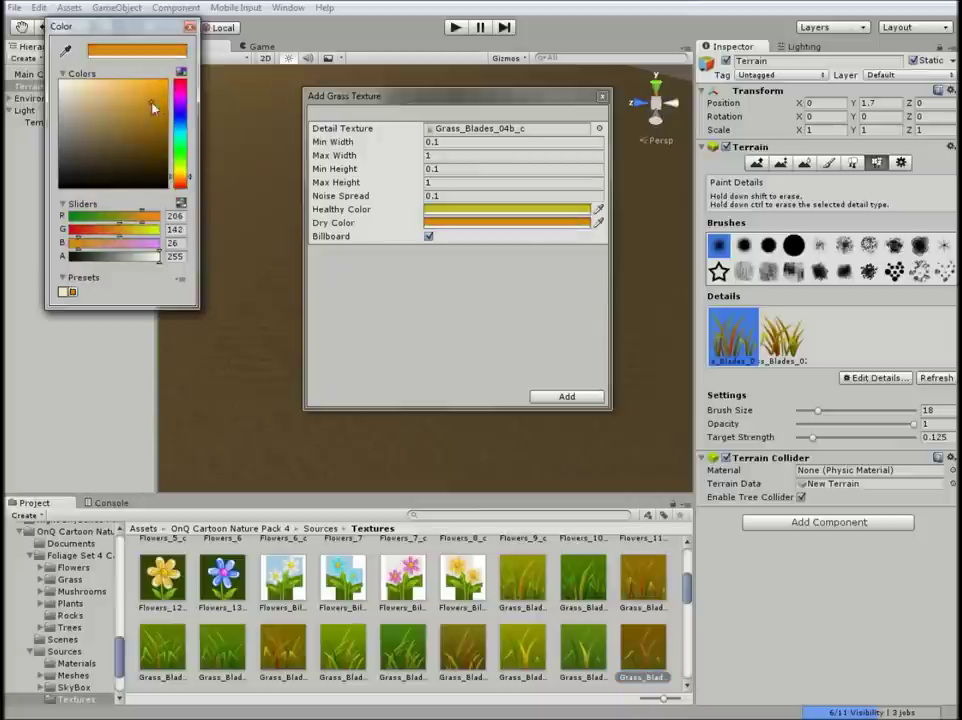
click(566, 397)
key(F4)
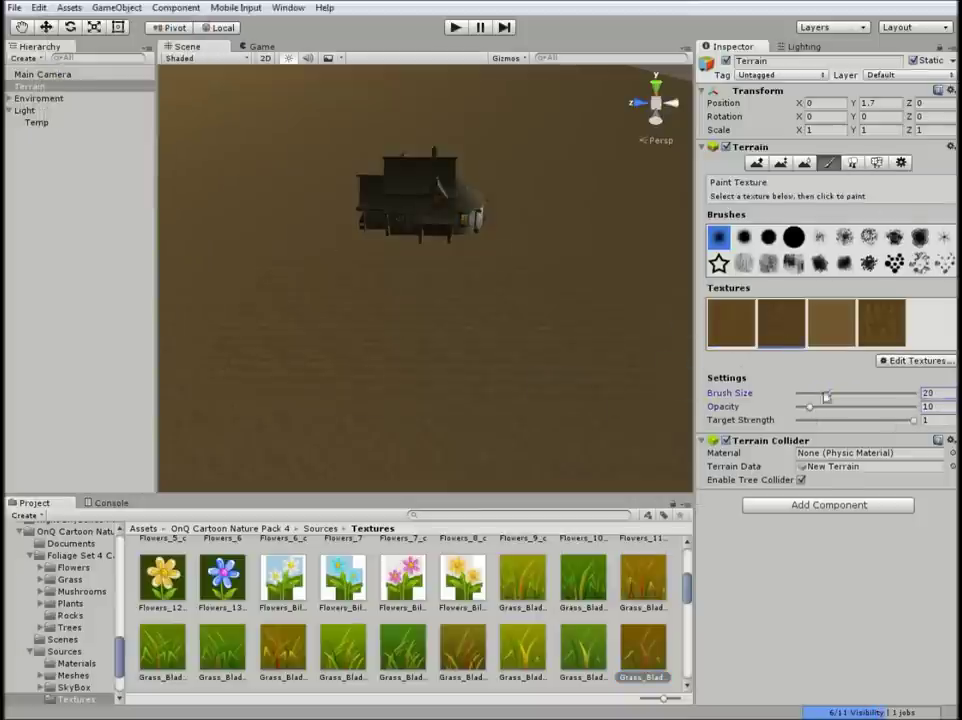
Step: Set the brush size to 23 and paint a lighter path across the open ground
drag(833, 397, 823, 394)
scroll(348, 167, up, 2)
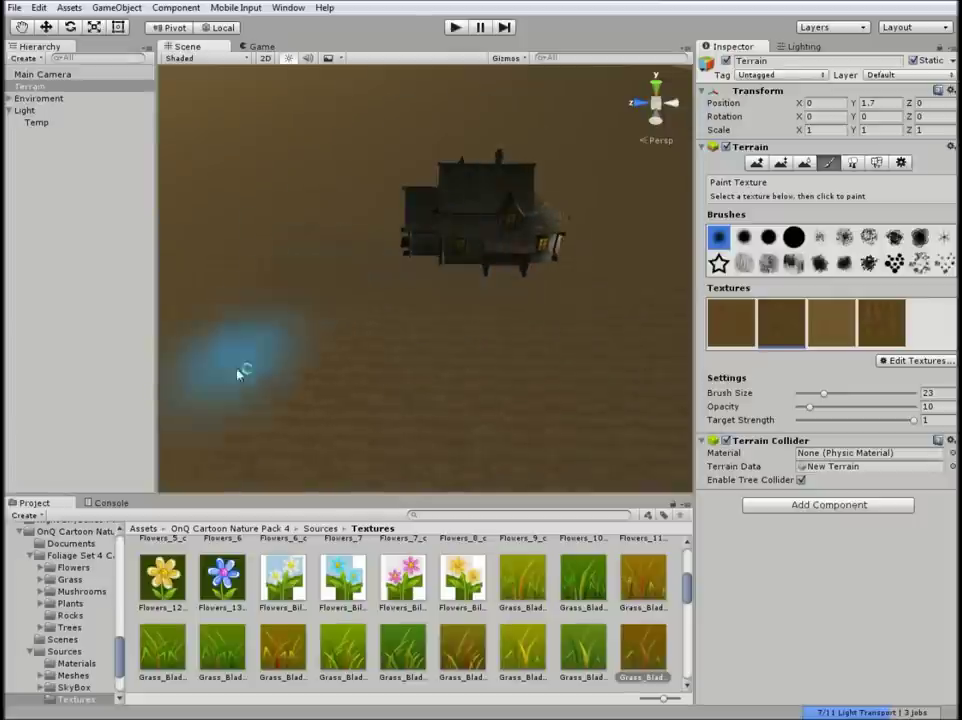
middle_drag(276, 318, 382, 250)
mouse_move(453, 248)
middle_down()
mouse_move(415, 248)
mouse_move(421, 365)
middle_up()
middle_drag(359, 275, 517, 307)
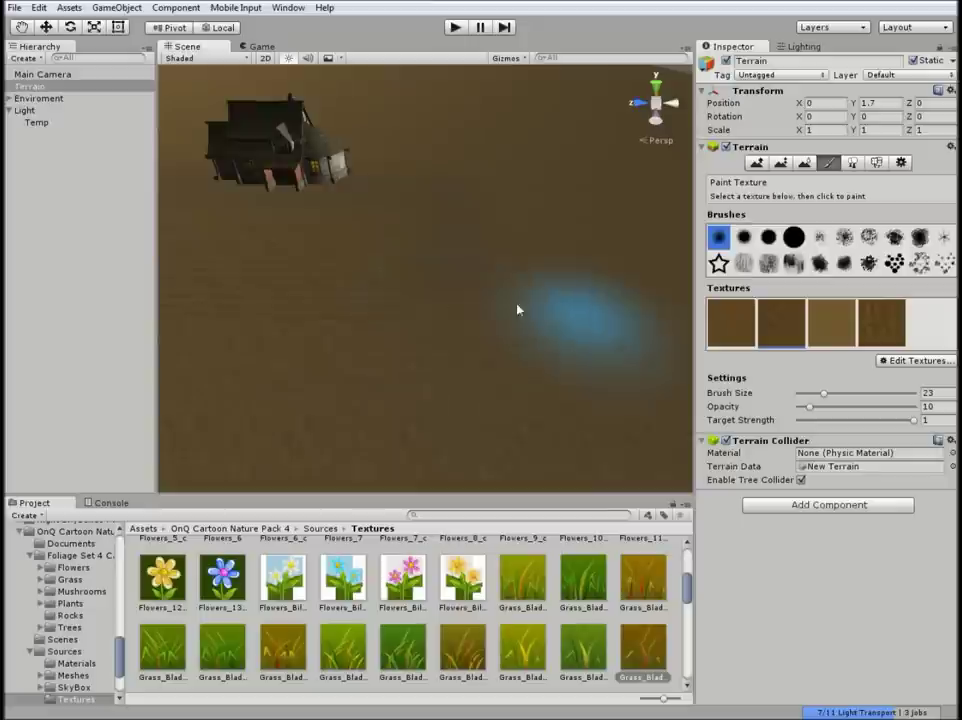
middle_drag(441, 307, 569, 329)
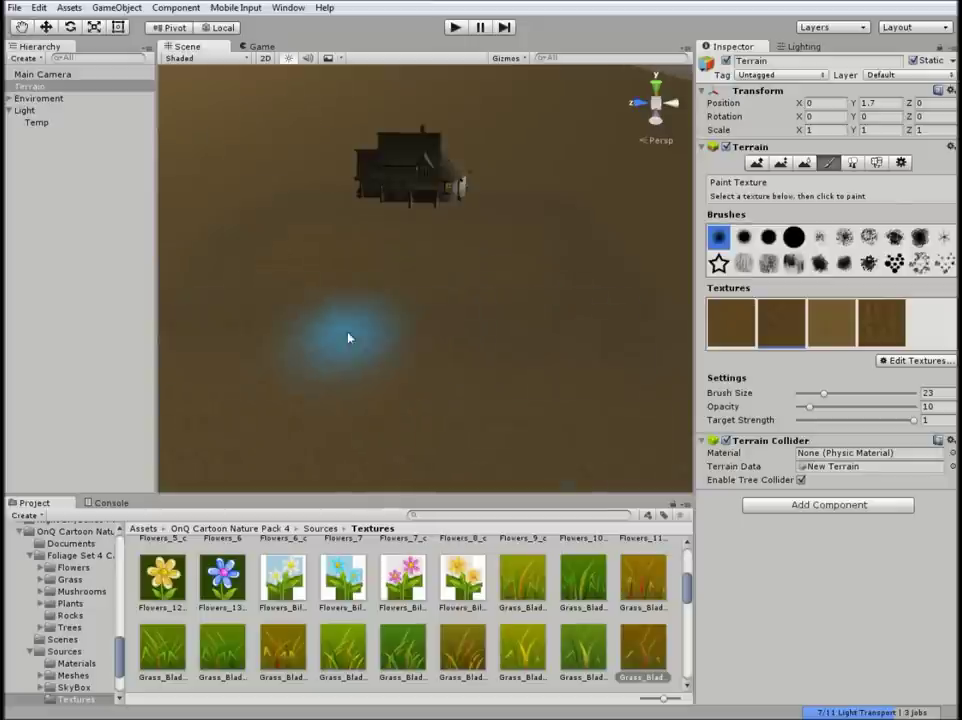
middle_drag(348, 338, 400, 305)
mouse_move(425, 266)
middle_down()
mouse_move(365, 279)
mouse_move(296, 318)
mouse_move(601, 258)
mouse_move(600, 286)
mouse_move(728, 284)
middle_up()
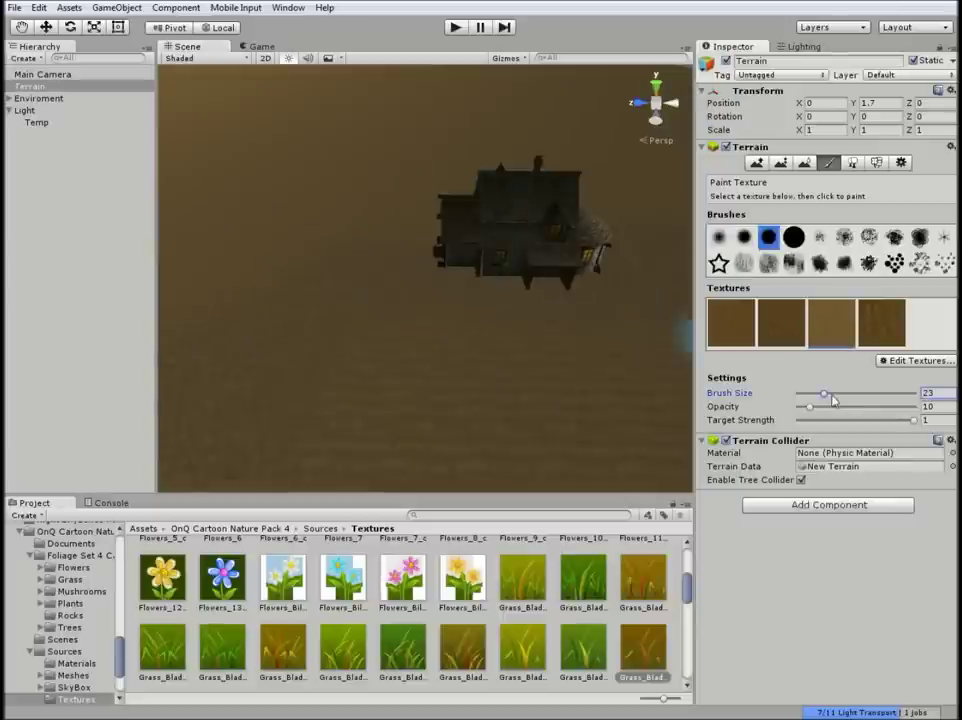
middle_drag(278, 246, 597, 333)
middle_drag(250, 197, 266, 287)
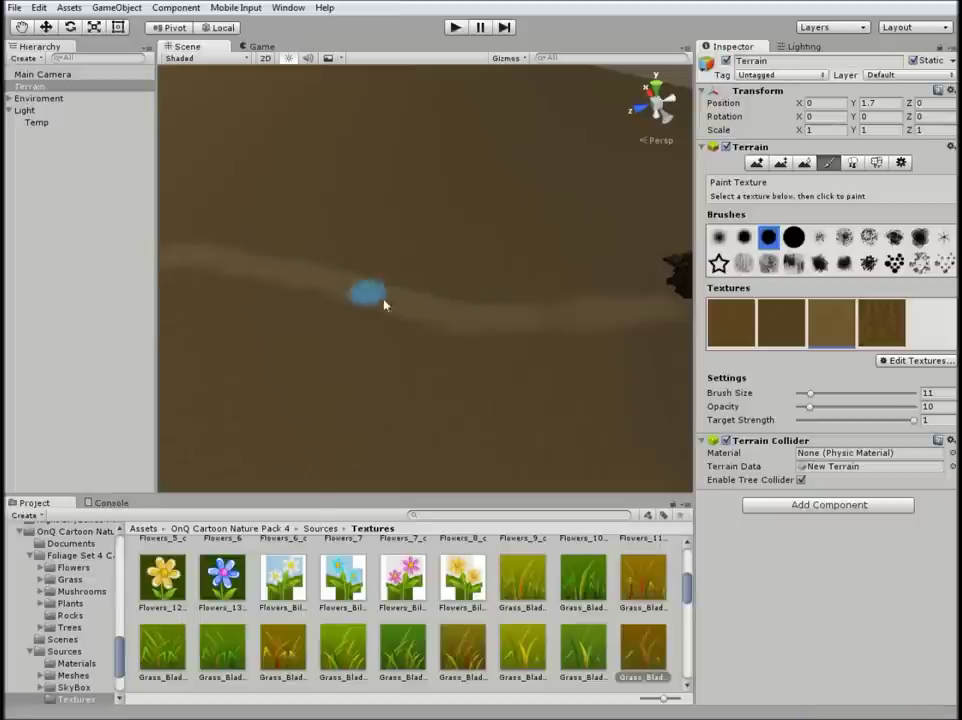
Step: Extend the pale path past the farmhouse with the second texture and a small soft brush
click(718, 236)
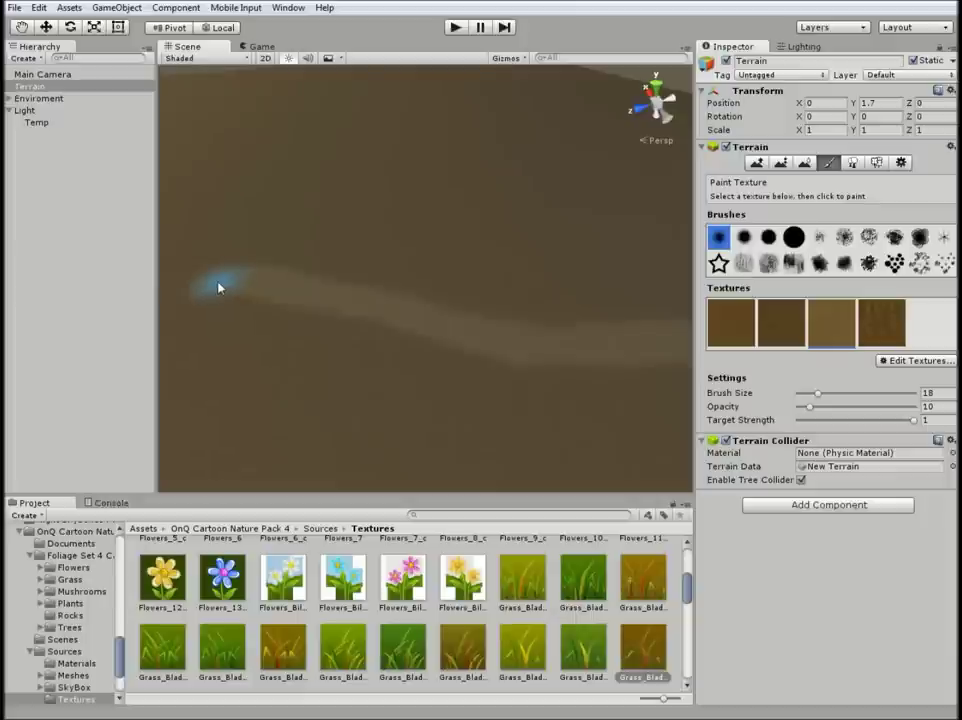
alt+drag(219, 288, 538, 252)
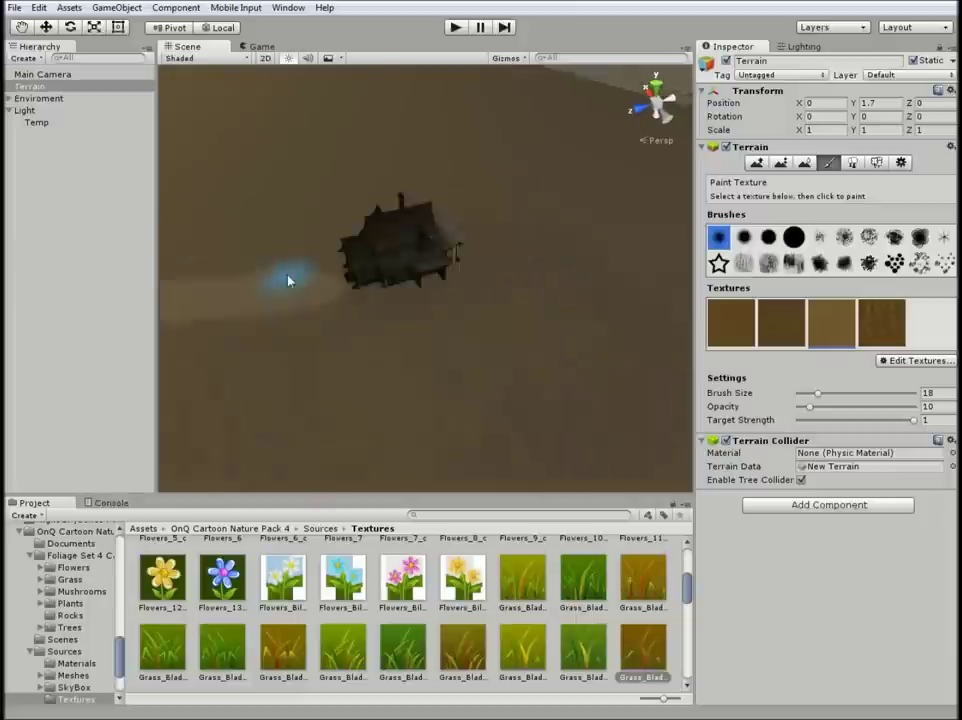
click(781, 322)
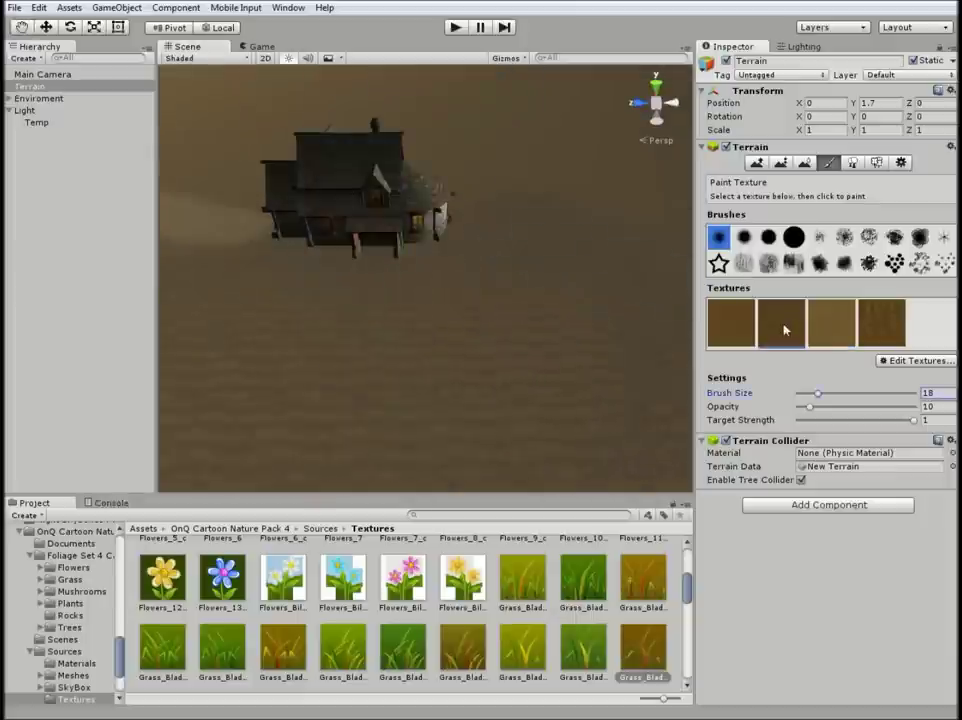
text(22)
alt+drag(623, 279, 361, 313)
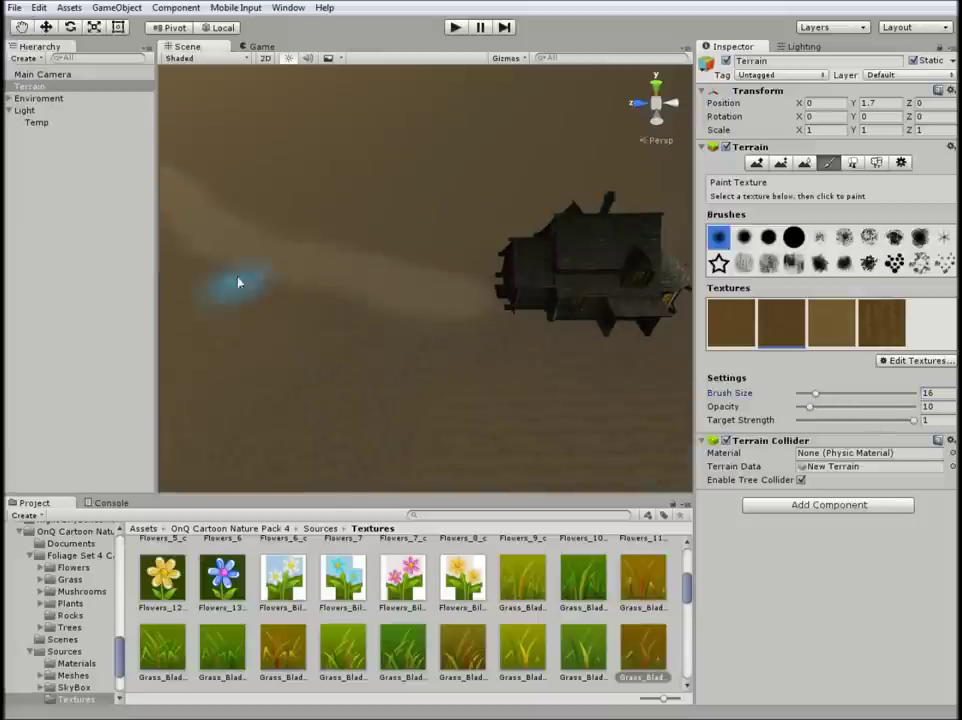
alt+drag(263, 221, 378, 339)
alt+drag(305, 273, 255, 250)
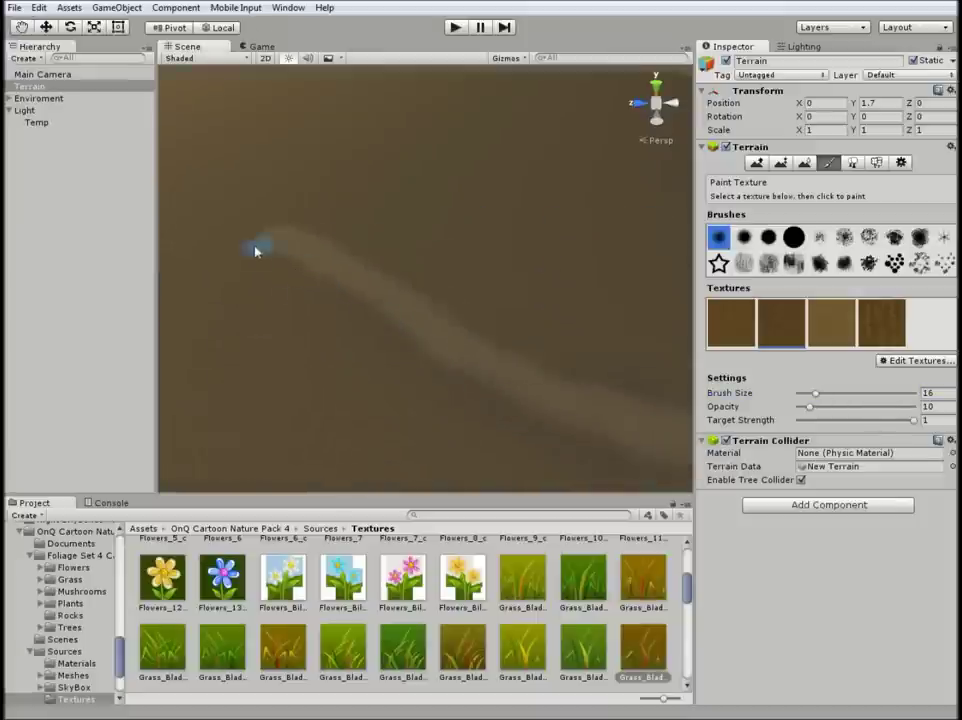
mouse_move(548, 354)
alt+mouse_down()
mouse_move(496, 371)
mouse_move(423, 264)
mouse_move(334, 378)
alt+mouse_up()
mouse_move(629, 371)
alt+mouse_down()
mouse_move(505, 369)
mouse_move(688, 313)
alt+mouse_up()
click(877, 162)
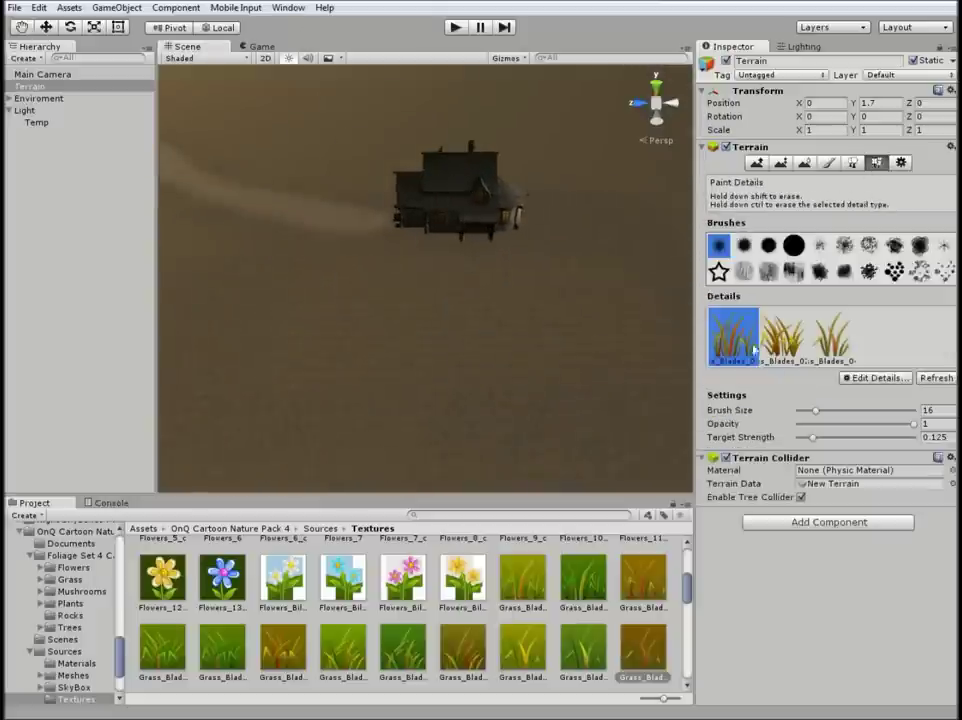
Step: Paint an orange grass trail around the farmhouse, enlarging the brush and trying another grass type
alt+drag(421, 252, 547, 270)
alt+right_drag(547, 270, 831, 430)
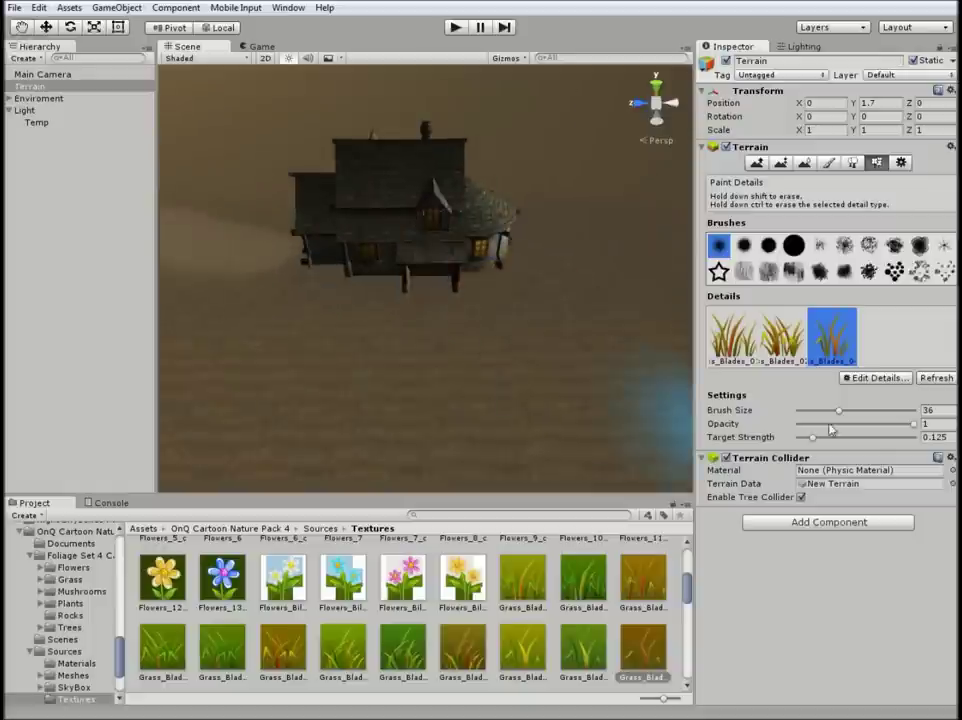
mouse_move(575, 279)
mouse_down()
mouse_move(334, 343)
mouse_move(373, 264)
mouse_up()
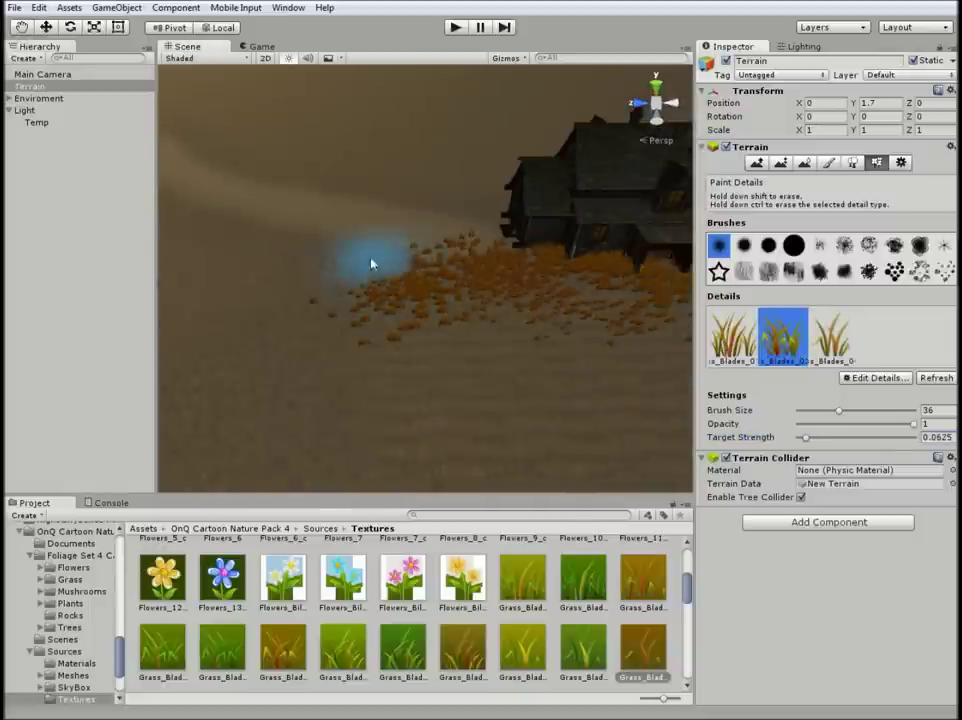
mouse_move(465, 300)
alt+mouse_down()
mouse_move(247, 388)
mouse_move(446, 268)
alt+mouse_up()
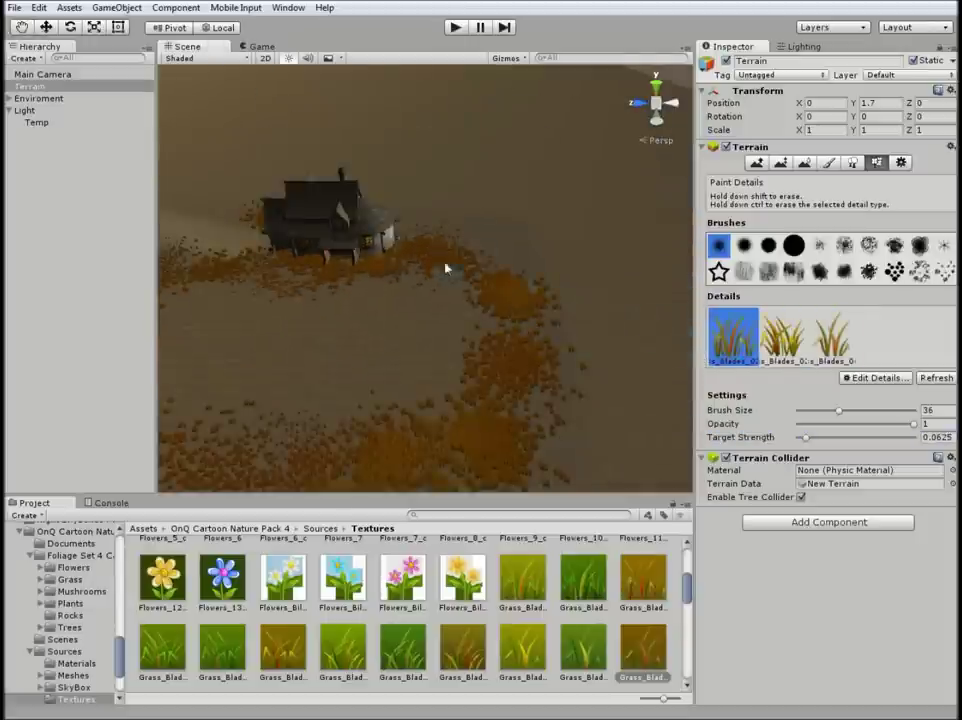
alt+drag(565, 272, 458, 370)
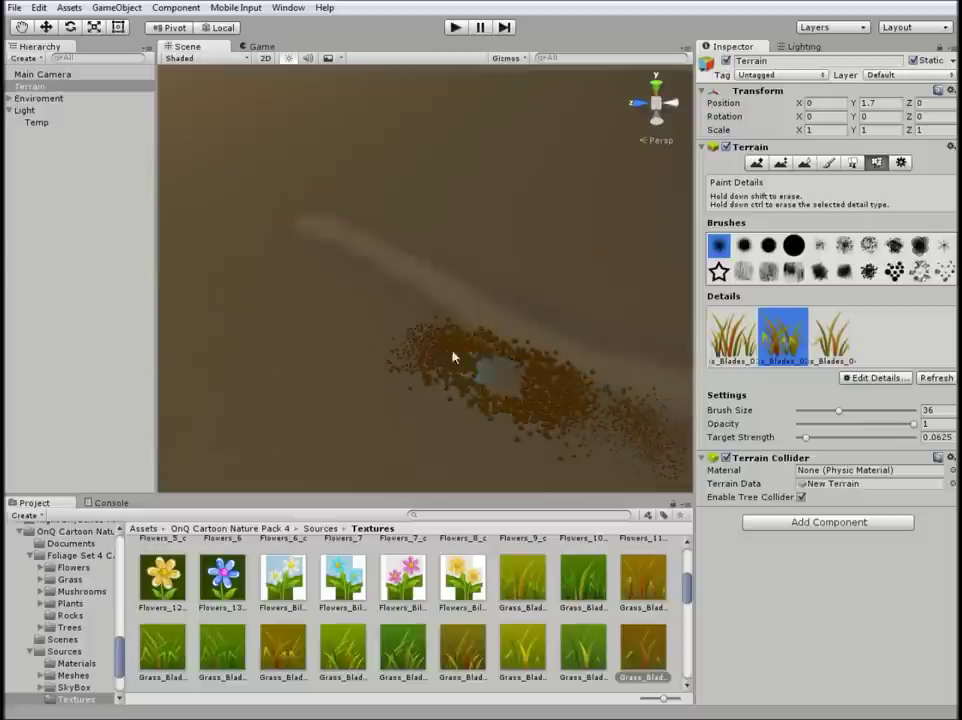
alt+drag(446, 275, 319, 291)
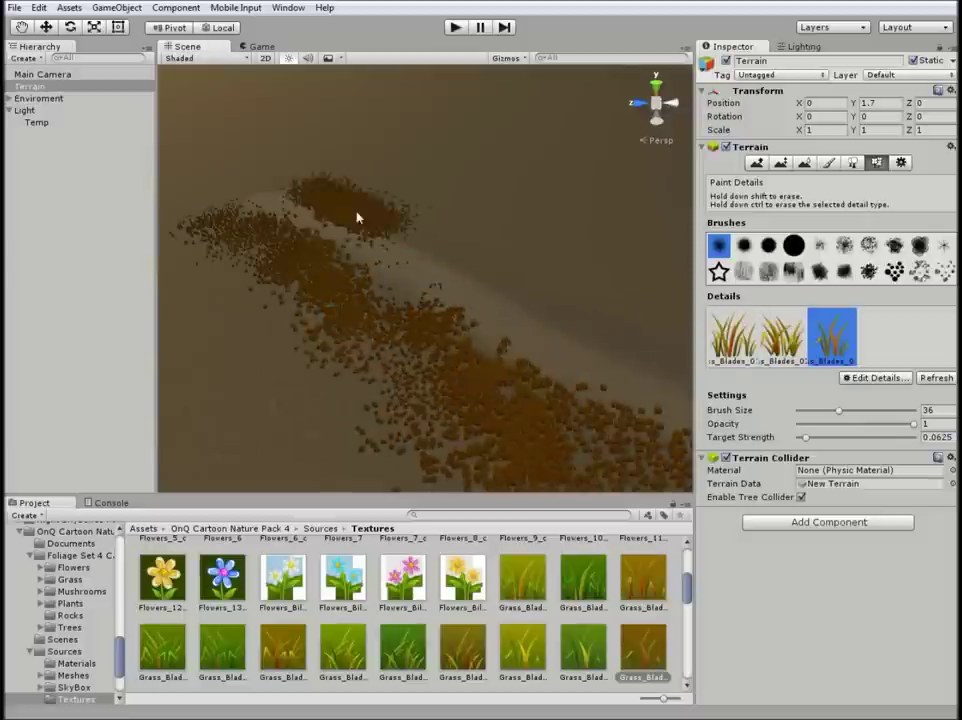
alt+drag(357, 217, 363, 251)
drag(840, 416, 846, 411)
alt+drag(590, 350, 644, 350)
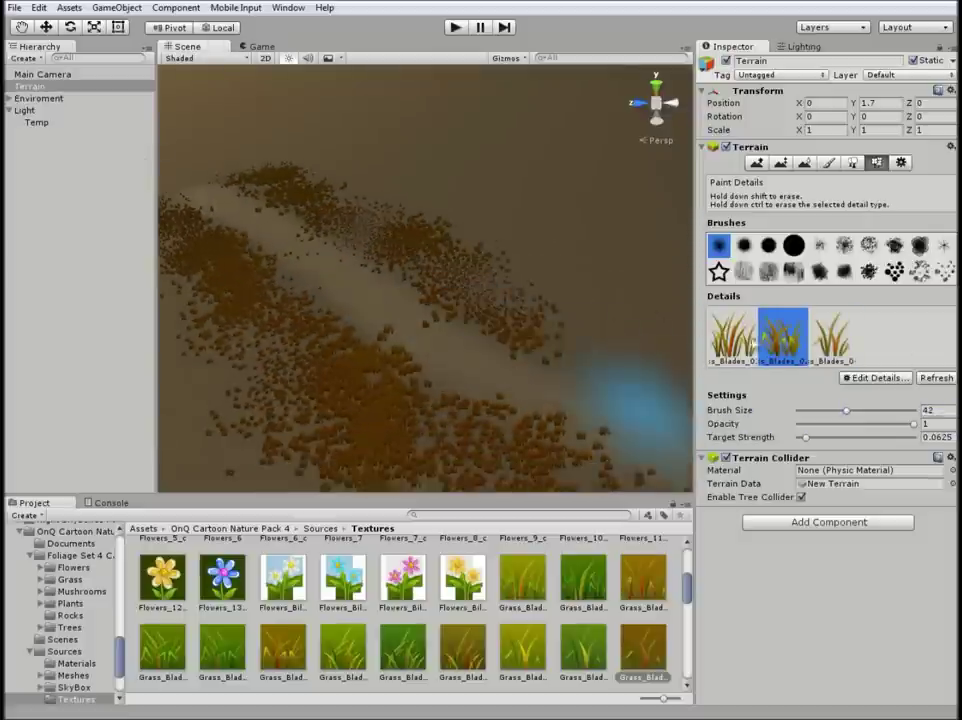
click(733, 335)
mouse_move(232, 281)
alt+mouse_down()
mouse_move(589, 340)
mouse_move(434, 326)
alt+mouse_up()
Step: Resize the brush, raise Target Strength, and paint large orange grass patches with alternate grass types
drag(846, 410, 803, 410)
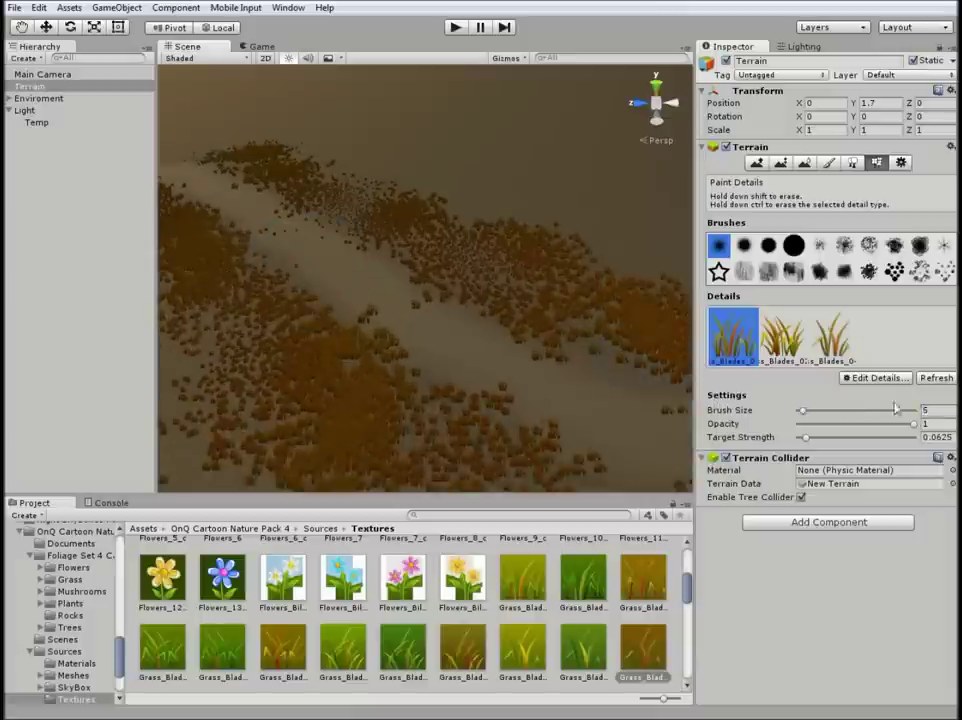
mouse_move(293, 232)
alt+mouse_down()
mouse_move(612, 408)
mouse_move(560, 385)
alt+mouse_up()
drag(817, 410, 843, 410)
mouse_move(601, 397)
alt+mouse_down()
mouse_move(415, 318)
mouse_move(590, 333)
alt+mouse_up()
key(period)
key(period)
mouse_move(215, 326)
alt+mouse_down()
mouse_move(420, 410)
mouse_move(253, 350)
mouse_move(543, 414)
alt+mouse_up()
key(period)
drag(755, 437, 772, 428)
drag(290, 300, 381, 211)
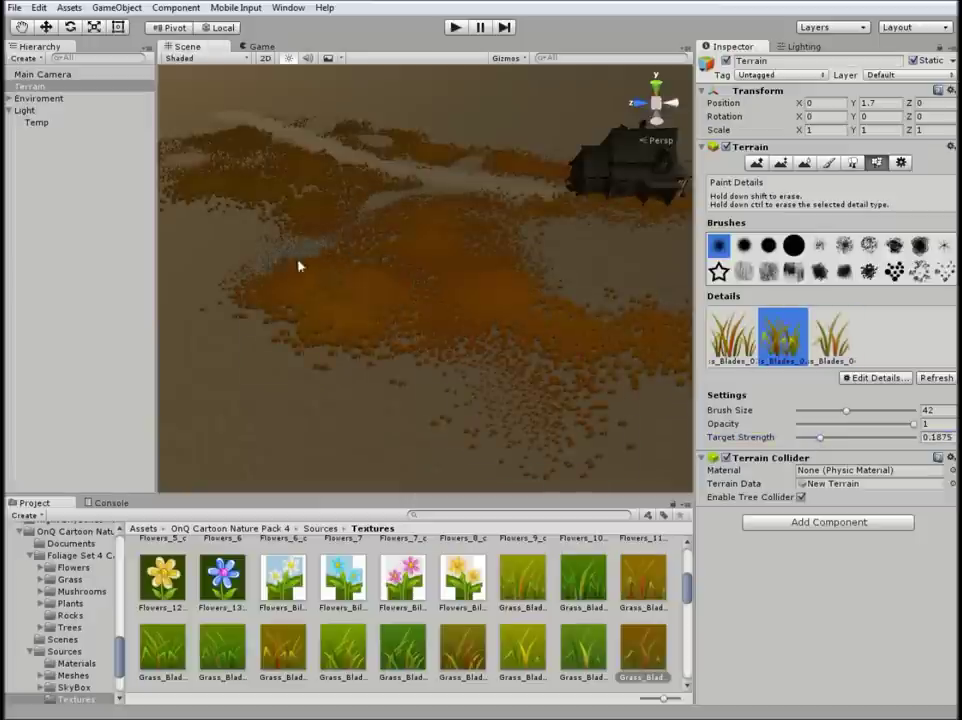
alt+drag(298, 266, 232, 344)
click(813, 333)
alt+drag(337, 253, 384, 361)
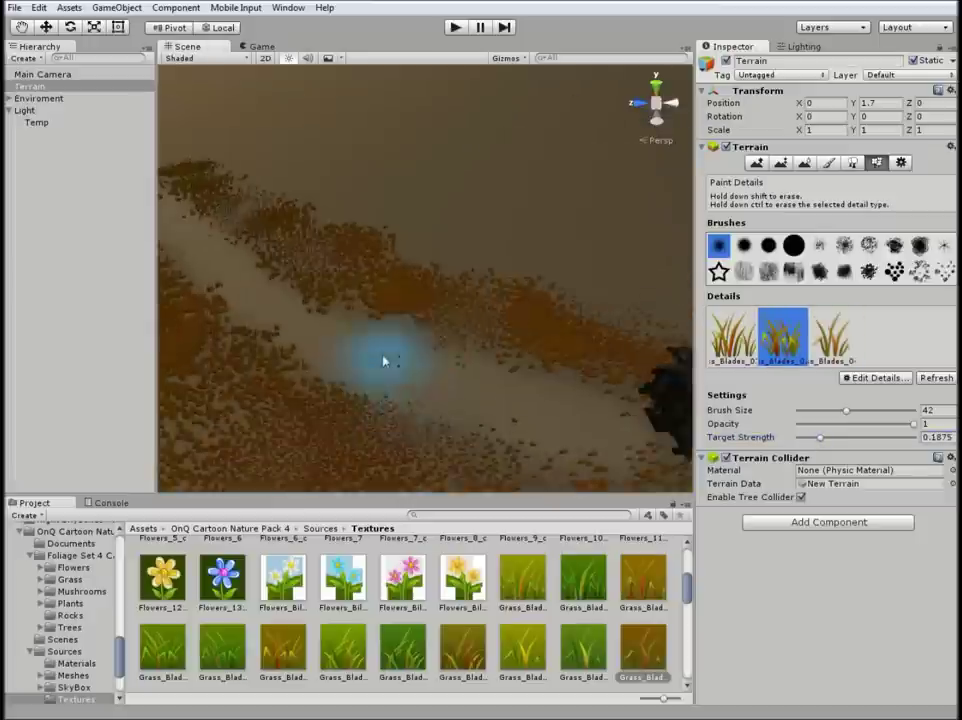
mouse_move(285, 264)
alt+mouse_down()
mouse_move(506, 371)
mouse_move(251, 225)
alt+mouse_up()
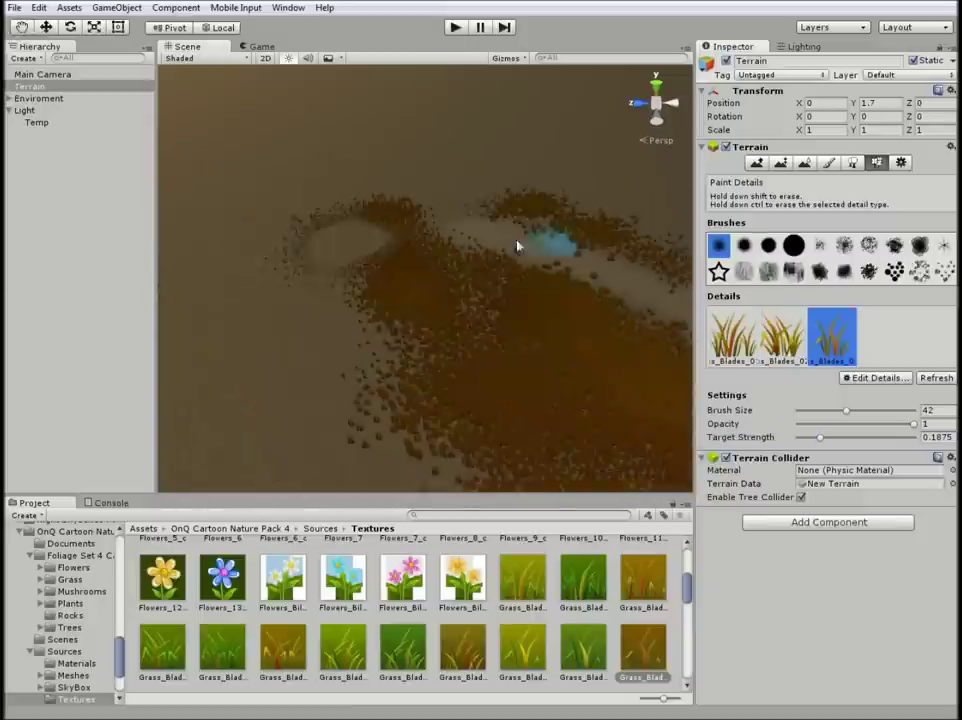
Step: Paint more grass near the path at brush size 46, alternating the second and third grass types
click(783, 333)
alt+drag(573, 217, 382, 277)
click(845, 360)
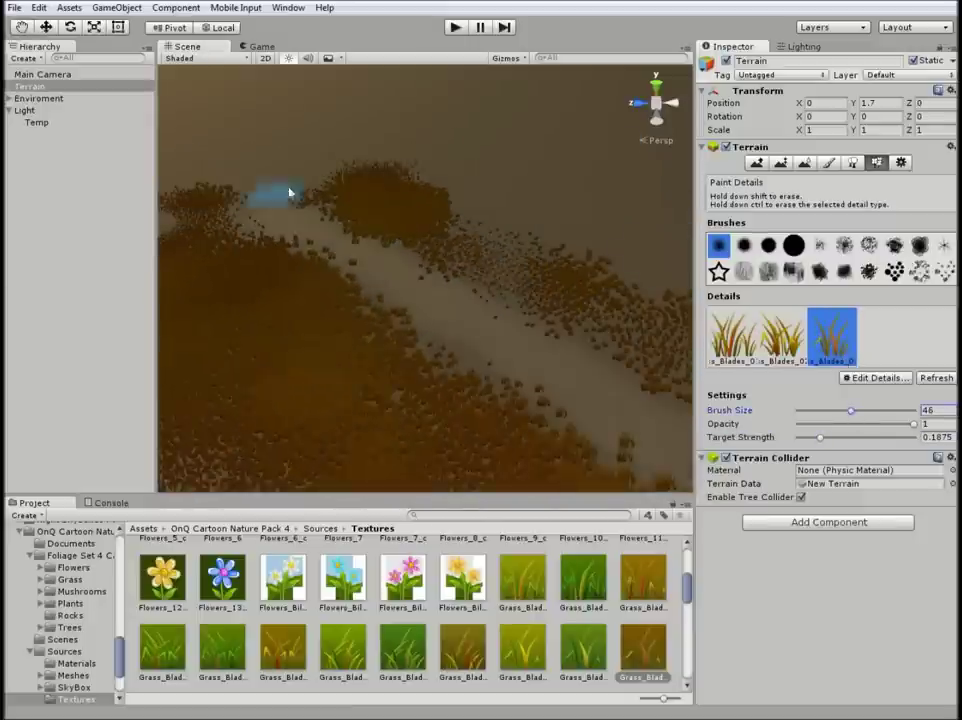
alt+drag(465, 188, 494, 378)
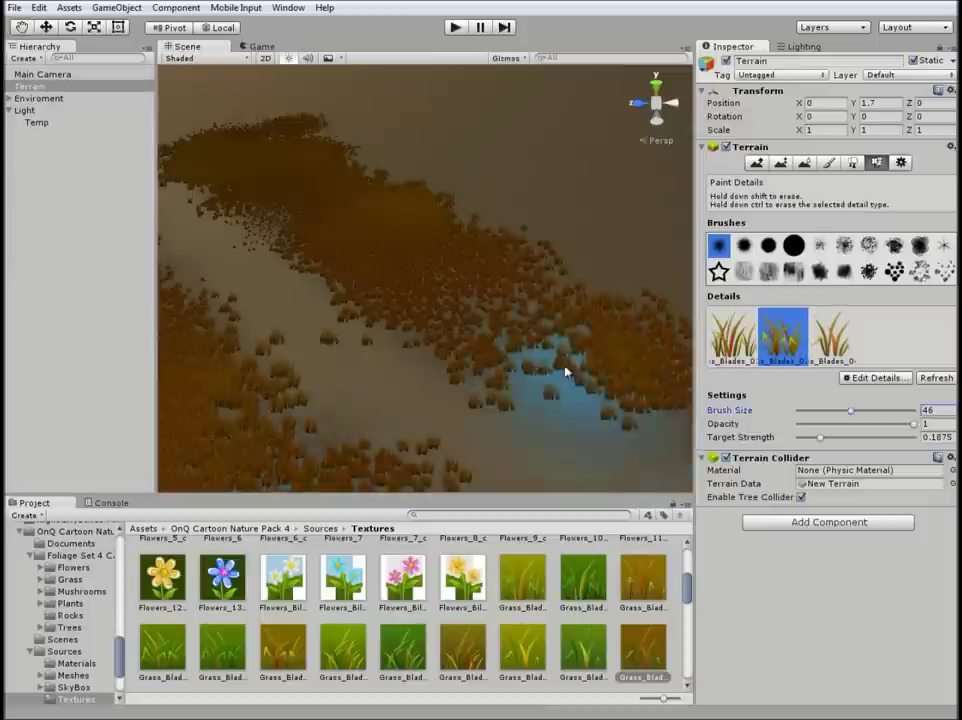
click(783, 333)
drag(830, 415, 840, 412)
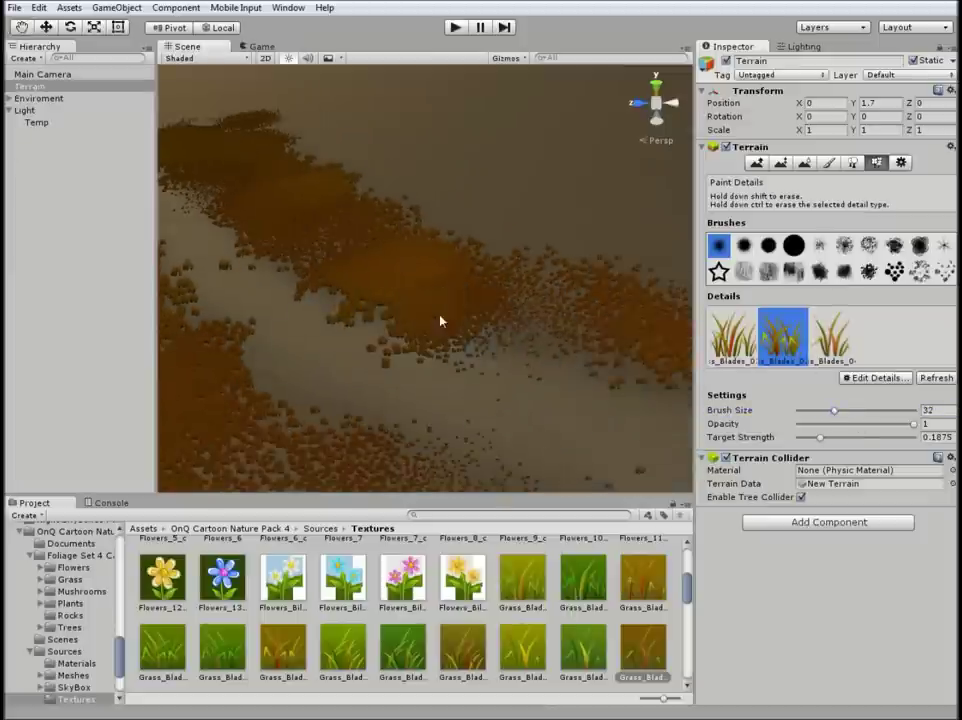
click(832, 333)
alt+drag(466, 232, 380, 300)
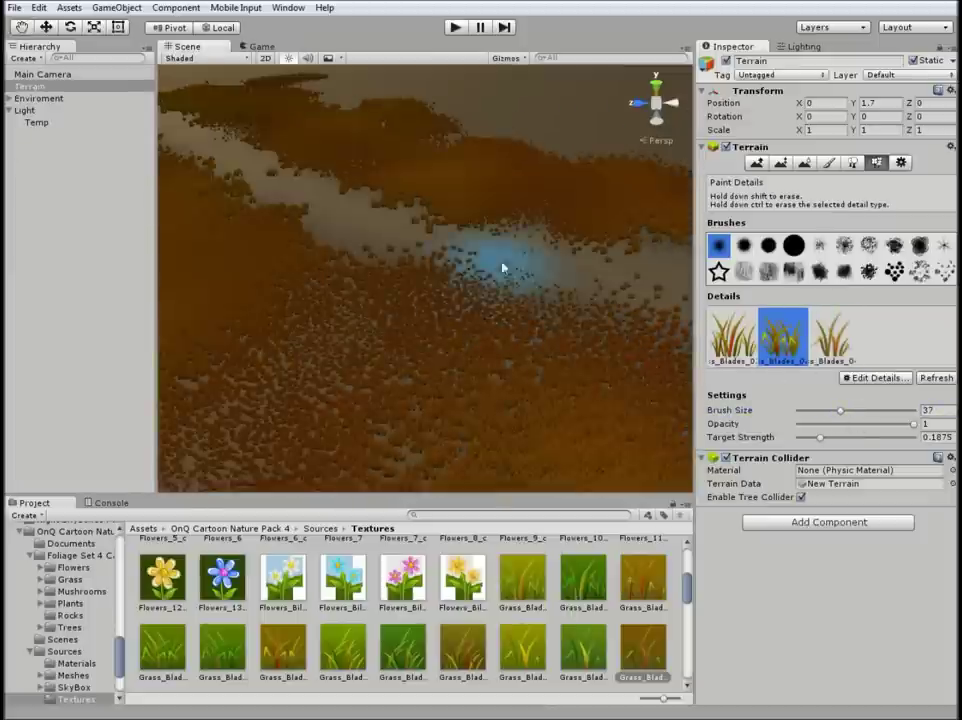
Step: Set the grass brush size to 30 and cycle grass types while covering the remaining terrain
key(shift+comma)
mouse_move(449, 313)
alt+mouse_down()
mouse_move(170, 174)
mouse_move(379, 197)
alt+mouse_up()
key(shift+comma)
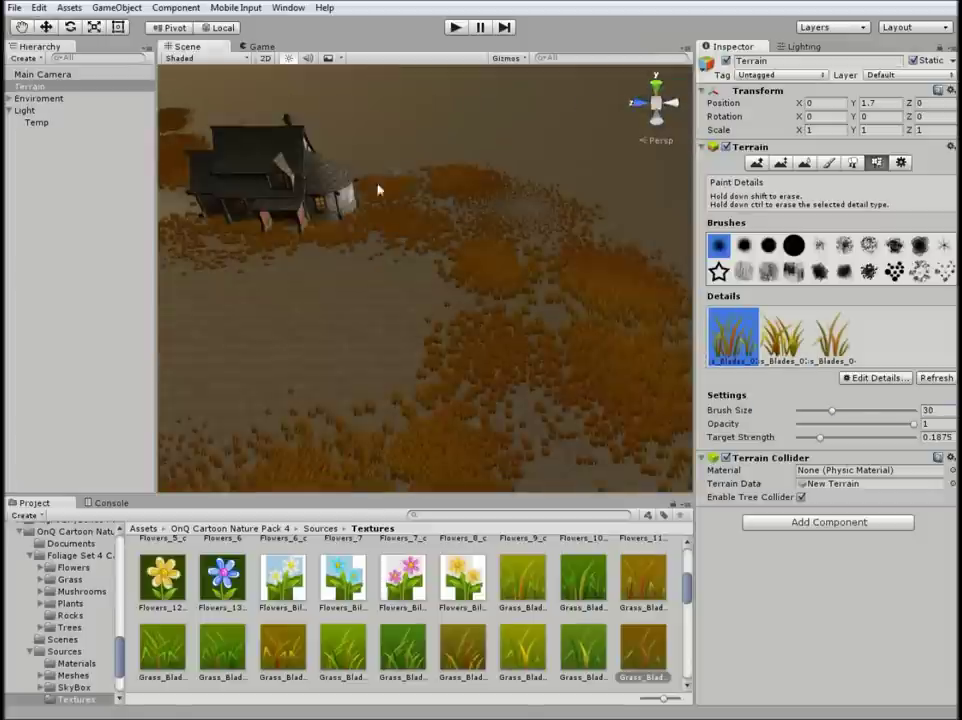
key(shift+period)
key(shift+period)
alt+drag(569, 423, 372, 143)
mouse_move(550, 267)
alt+mouse_down()
mouse_move(788, 387)
mouse_move(313, 318)
mouse_move(424, 416)
alt+mouse_up()
key(shift+comma)
key(shift+comma)
key(shift+period)
key(shift+comma)
alt+drag(658, 374, 468, 312)
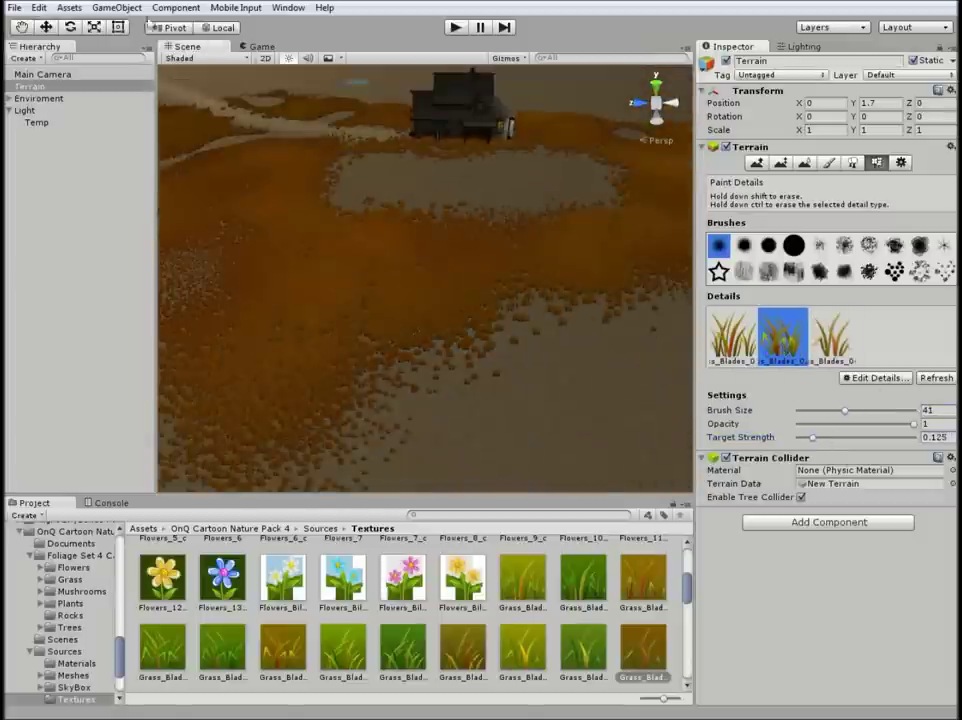
Step: Move the Main Camera toward the farmhouse and check its view in the Game tab
double_click(40, 74)
middle_drag(272, 166, 467, 233)
drag(565, 343, 480, 336)
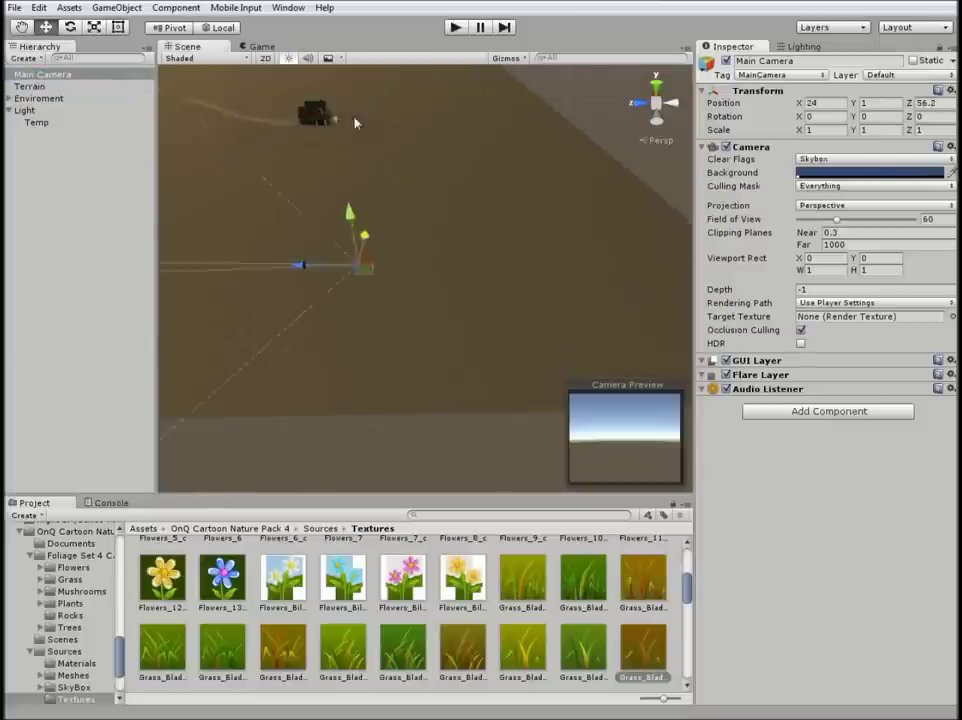
drag(355, 122, 380, 183)
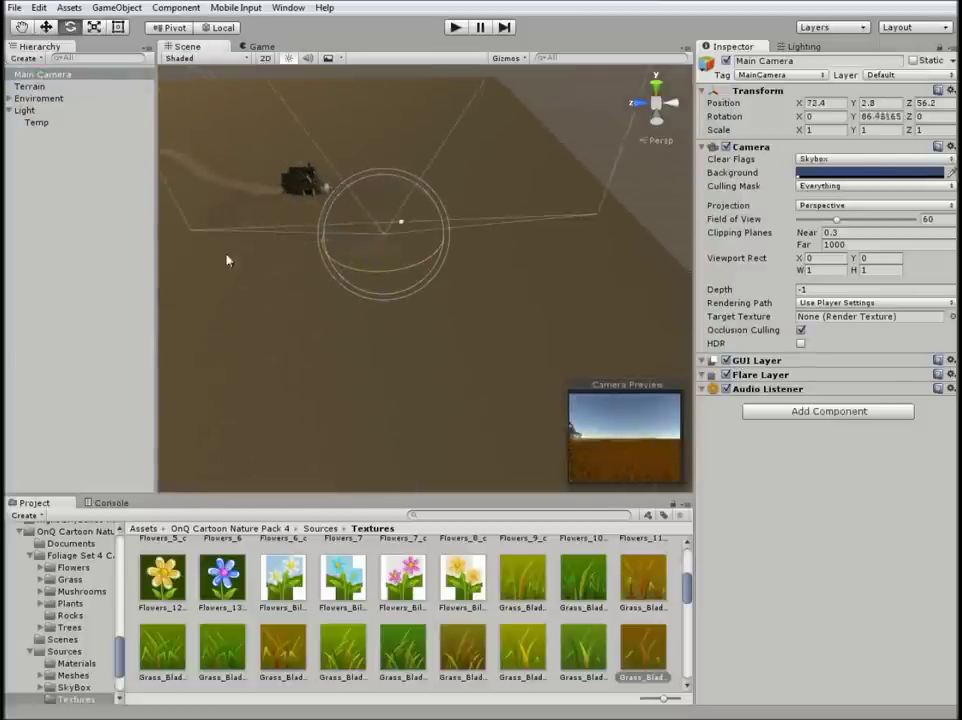
click(262, 46)
click(187, 46)
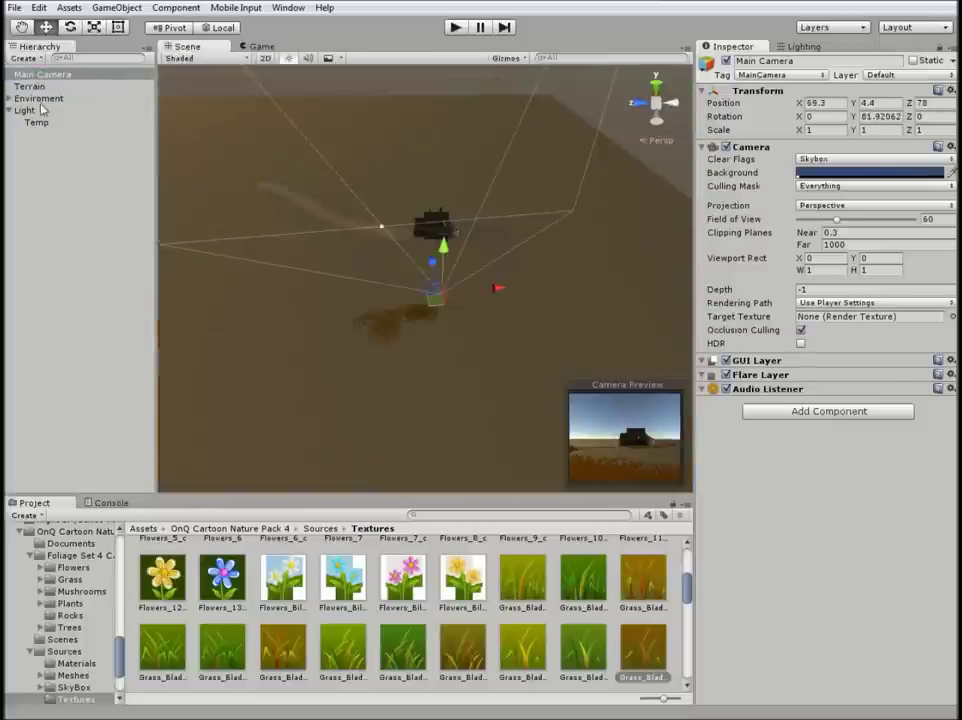
Step: Select and frame the Terrain object under the Enviroment group
click(401, 258)
click(12, 99)
double_click(30, 86)
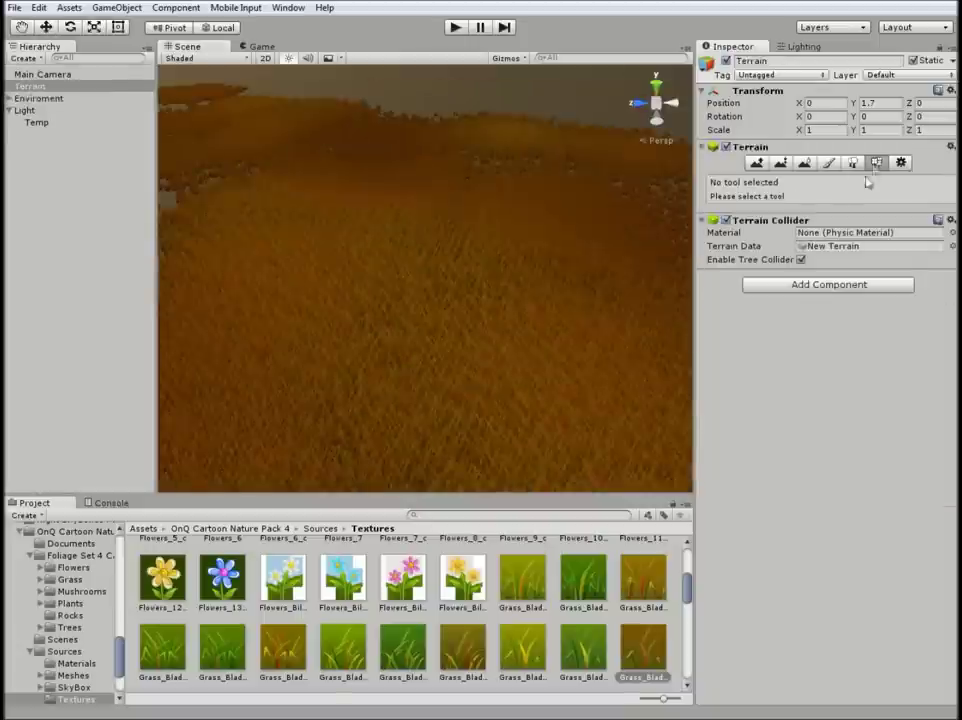
Step: Raise the grass brush to size 61 at strength 0.0625 and paint bare gaps, cycling grass types
click(877, 162)
right_drag(550, 373, 397, 316)
key(shift+period)
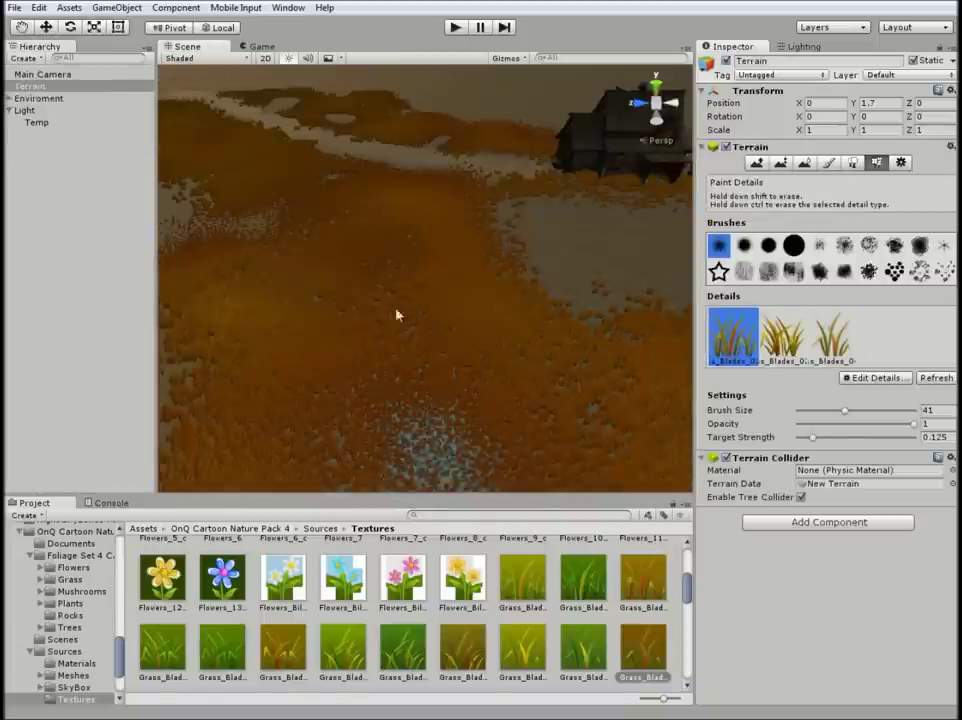
key(shift+period)
scroll(376, 210, up, 3)
right_drag(355, 238, 370, 311)
key(shift+comma)
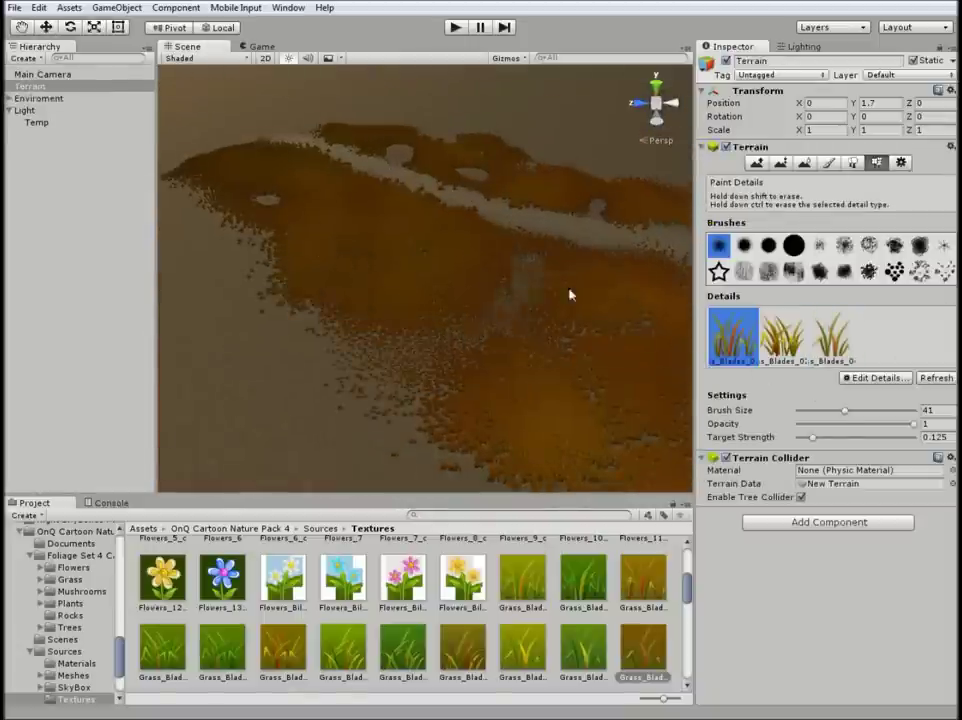
scroll(570, 295, down, 5)
drag(729, 410, 735, 388)
middle_drag(590, 300, 430, 232)
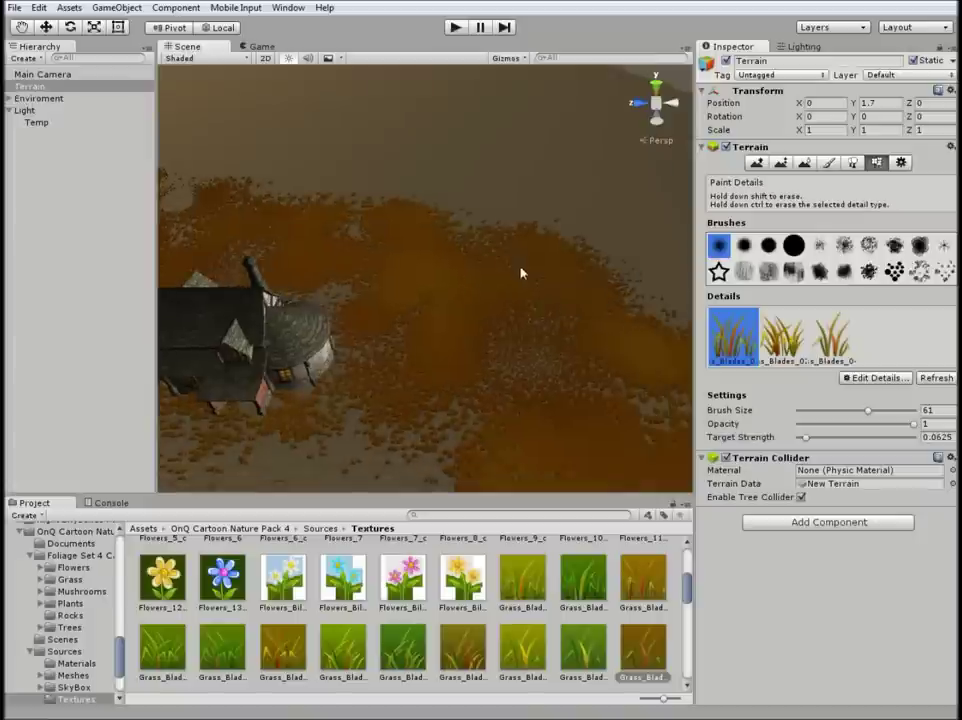
key(Left)
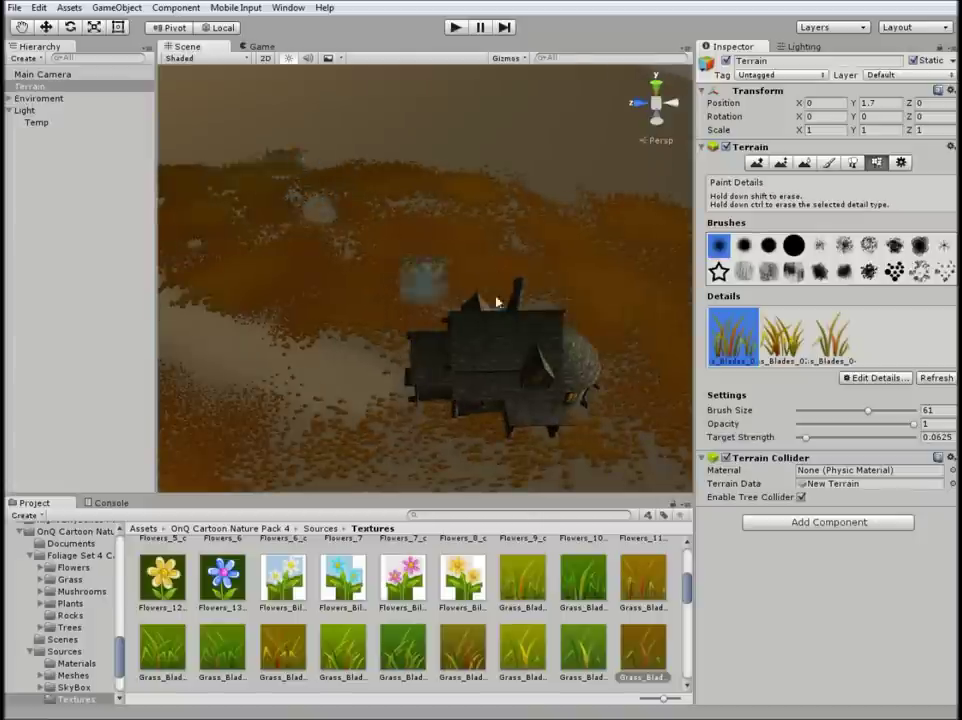
click(783, 333)
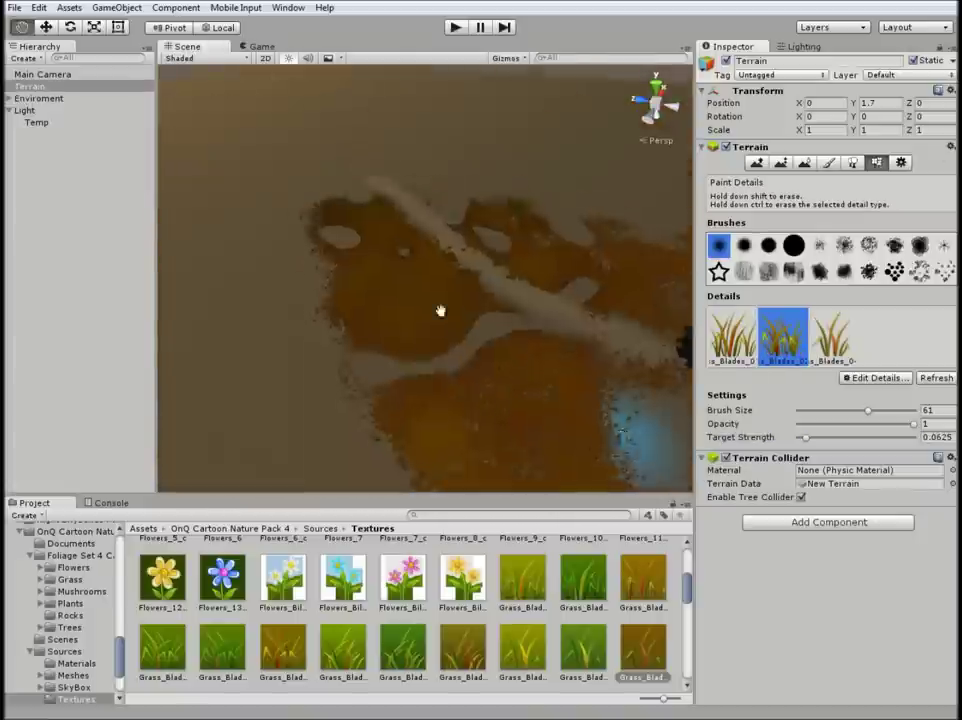
Step: Switch to Place Trees and add a Cartoon Tree prefab from the L_FG_Assets_Pack1.0 pack
click(852, 162)
click(838, 292)
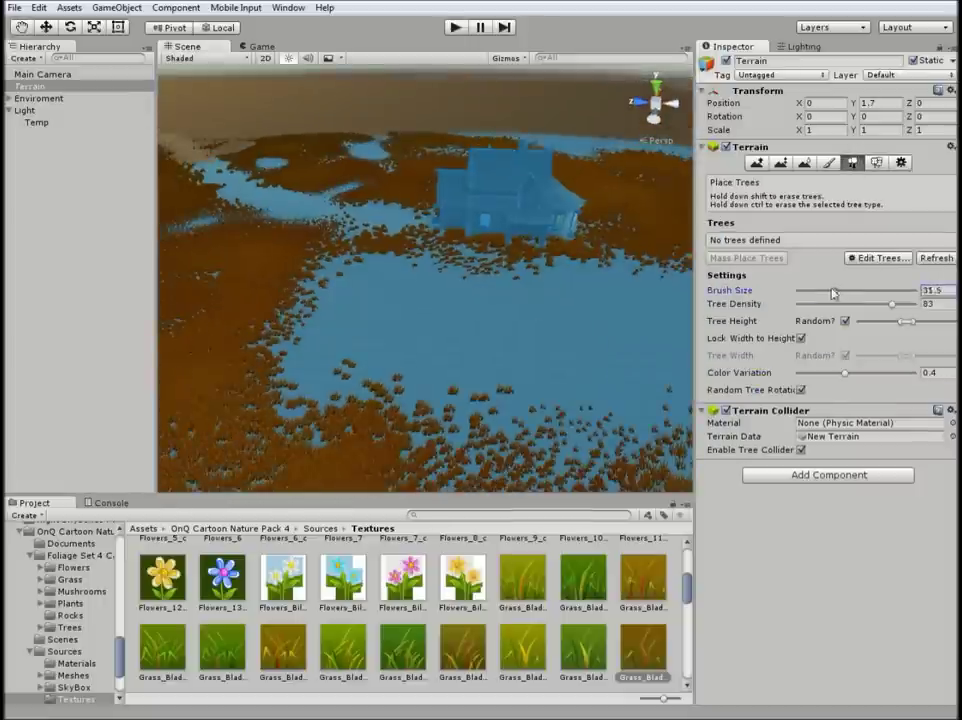
click(78, 555)
double_click(331, 566)
scroll(425, 553, down, 1)
click(230, 528)
double_click(445, 570)
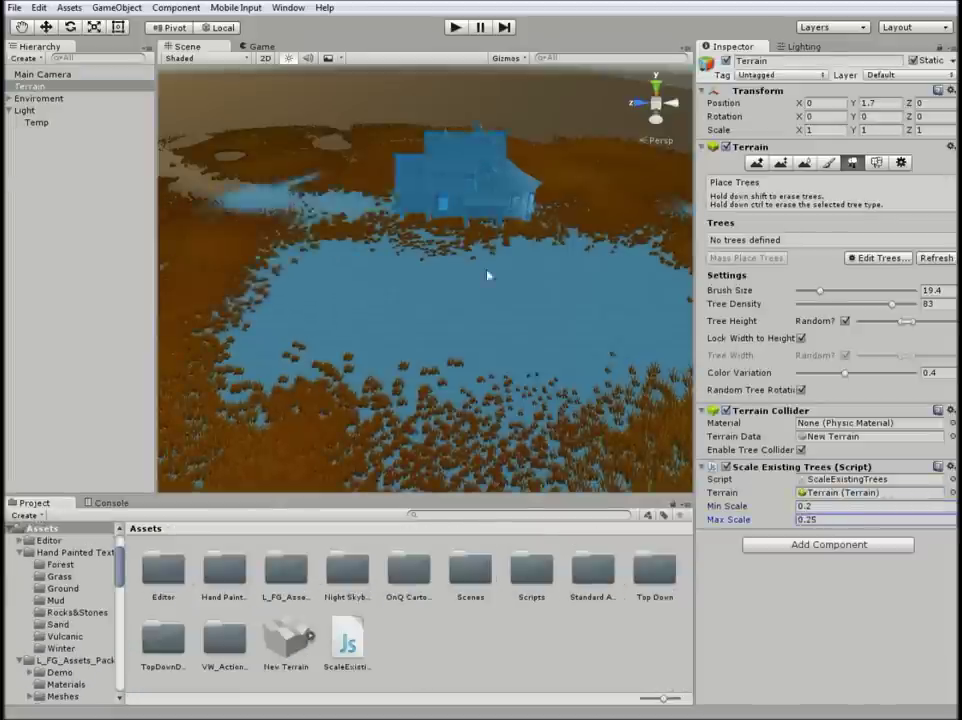
click(290, 569)
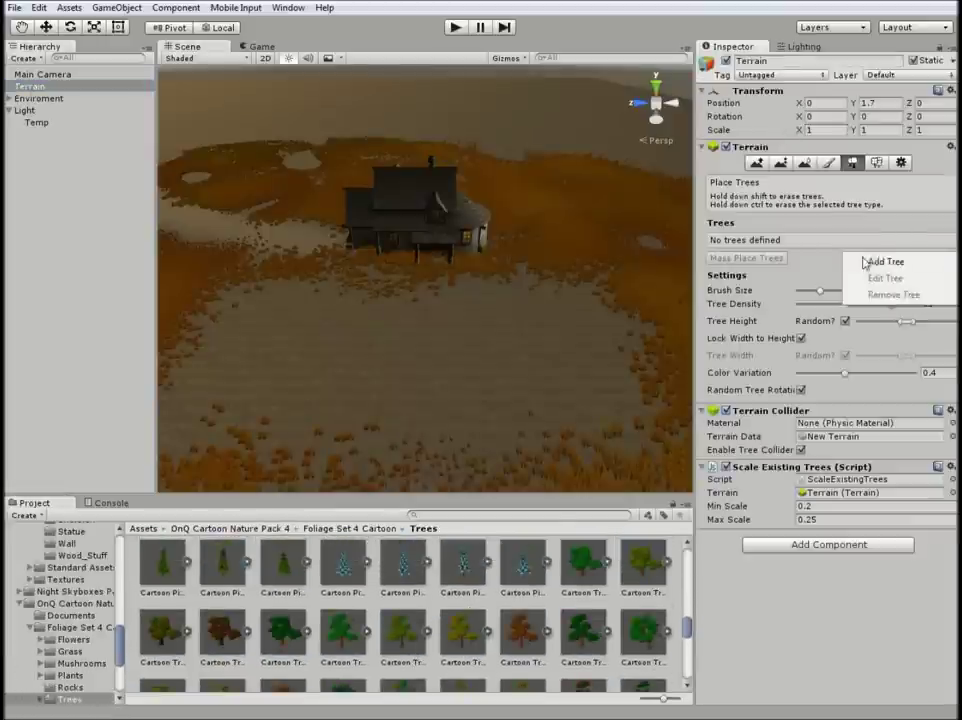
click(870, 258)
click(550, 376)
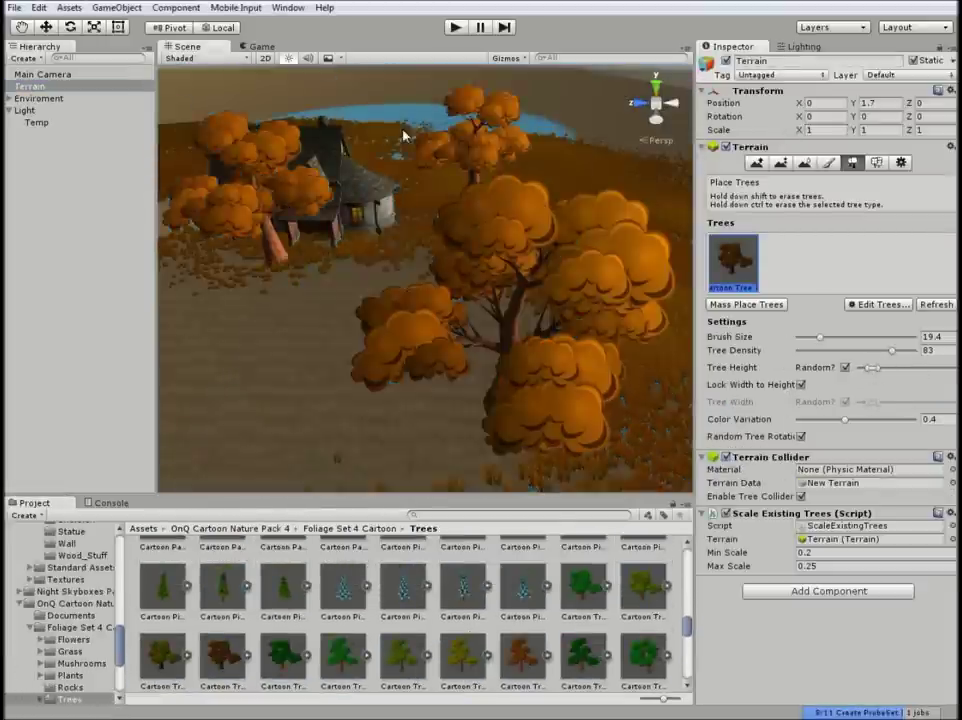
Step: Add further Cartoon Tree types for four in total and paint many trees across the terrain
middle_drag(403, 135, 596, 300)
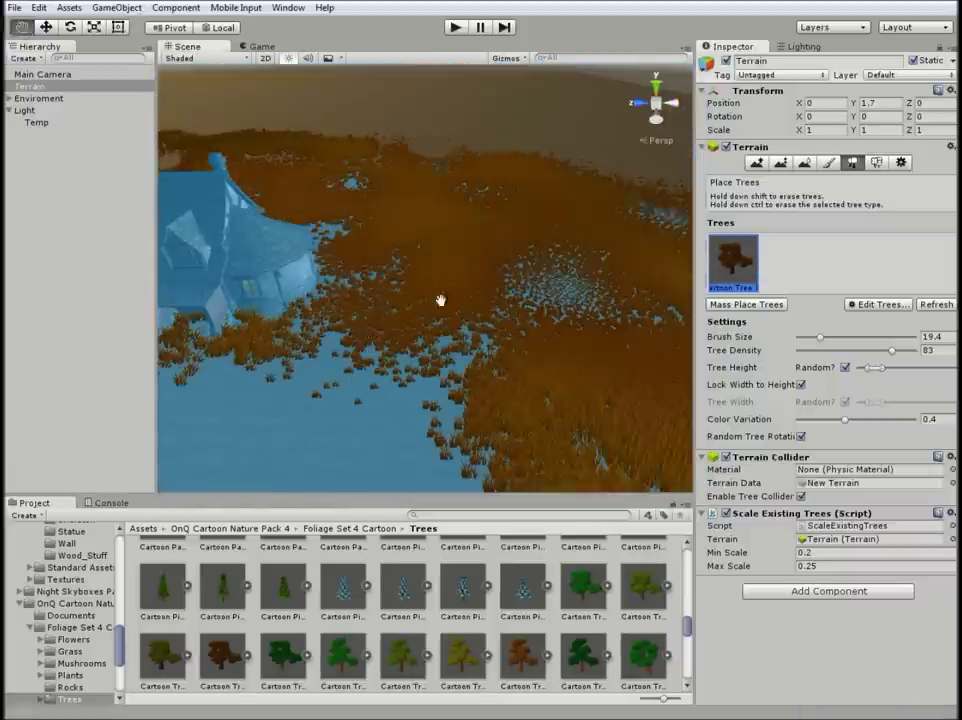
click(886, 306)
click(885, 308)
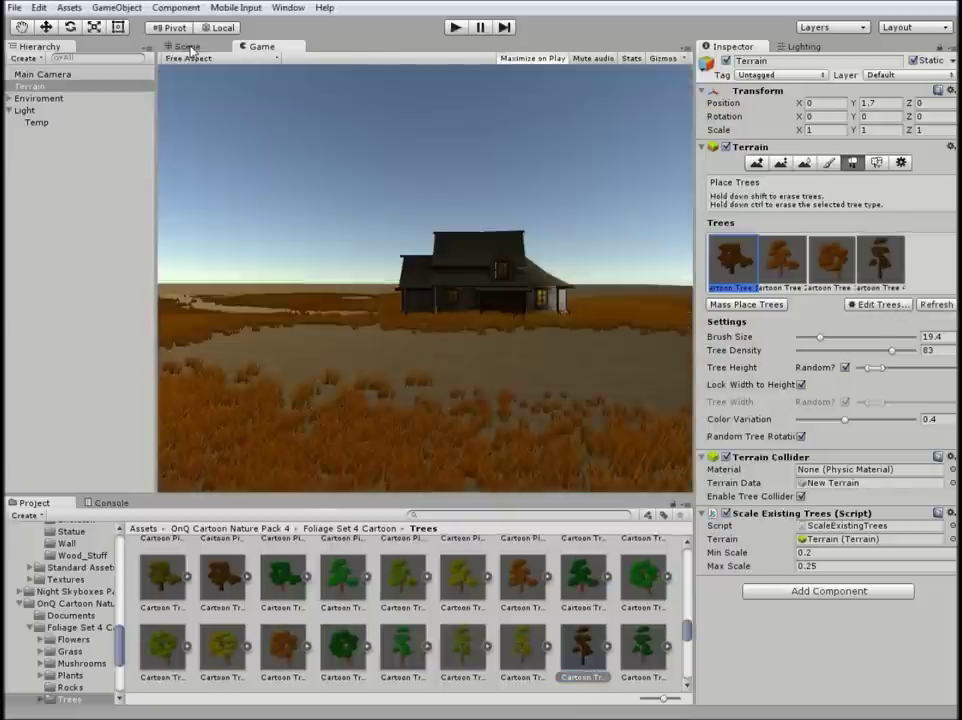
click(188, 47)
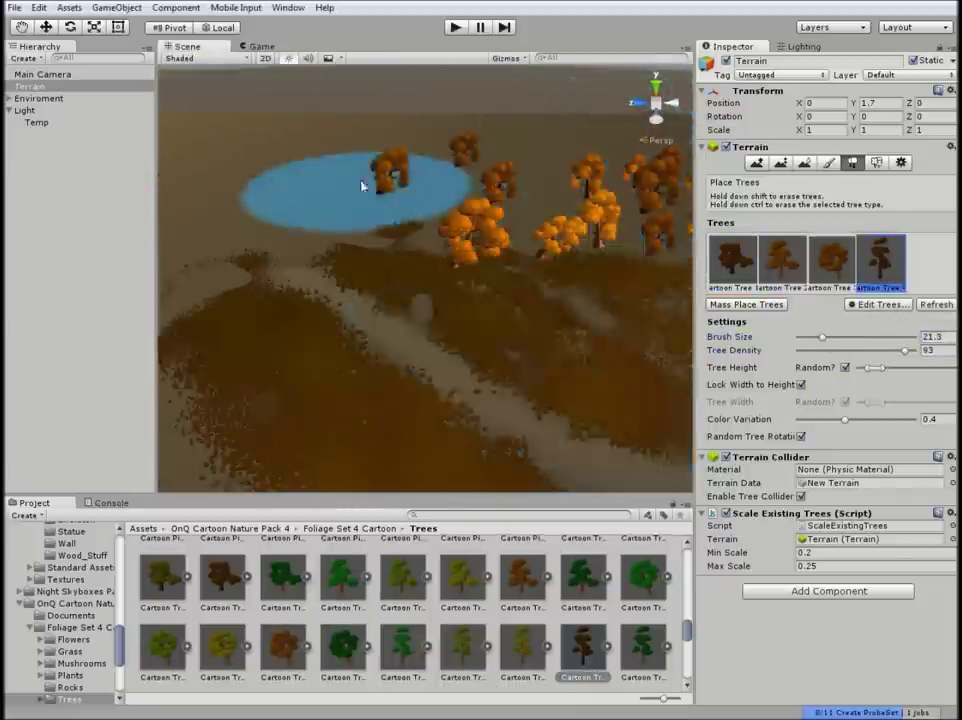
mouse_move(563, 187)
mouse_down()
mouse_move(537, 275)
mouse_move(462, 333)
mouse_up()
Step: Paint trees with the third tree type and a smaller brush, checking the Game view
scroll(457, 307, up, 5)
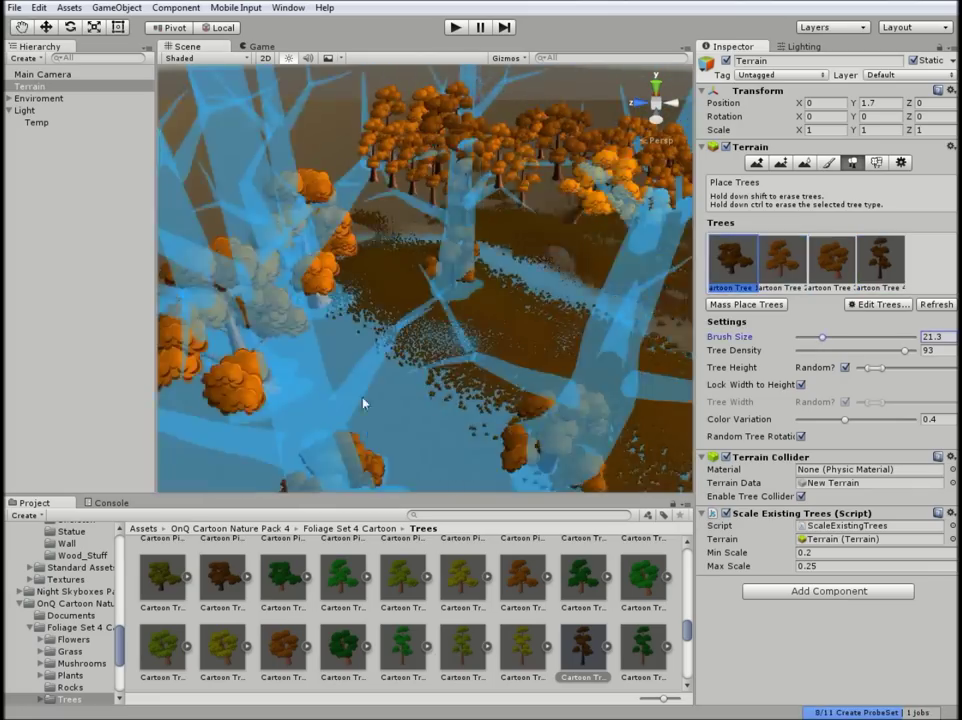
scroll(363, 403, down, 5)
click(833, 262)
drag(822, 337, 805, 337)
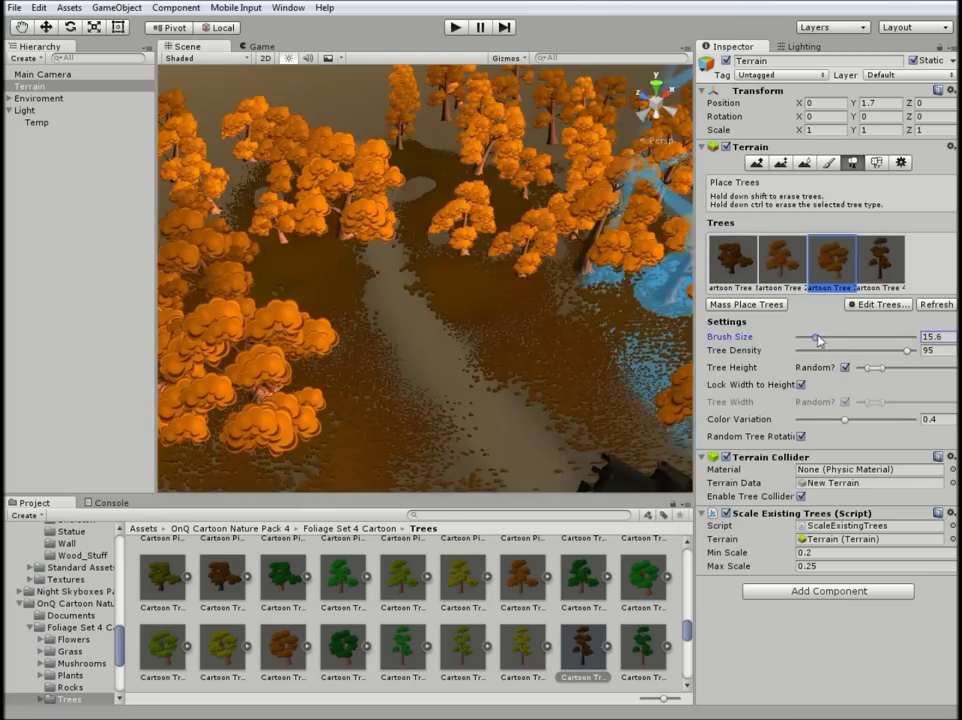
scroll(554, 281, up, 5)
middle_drag(554, 281, 442, 287)
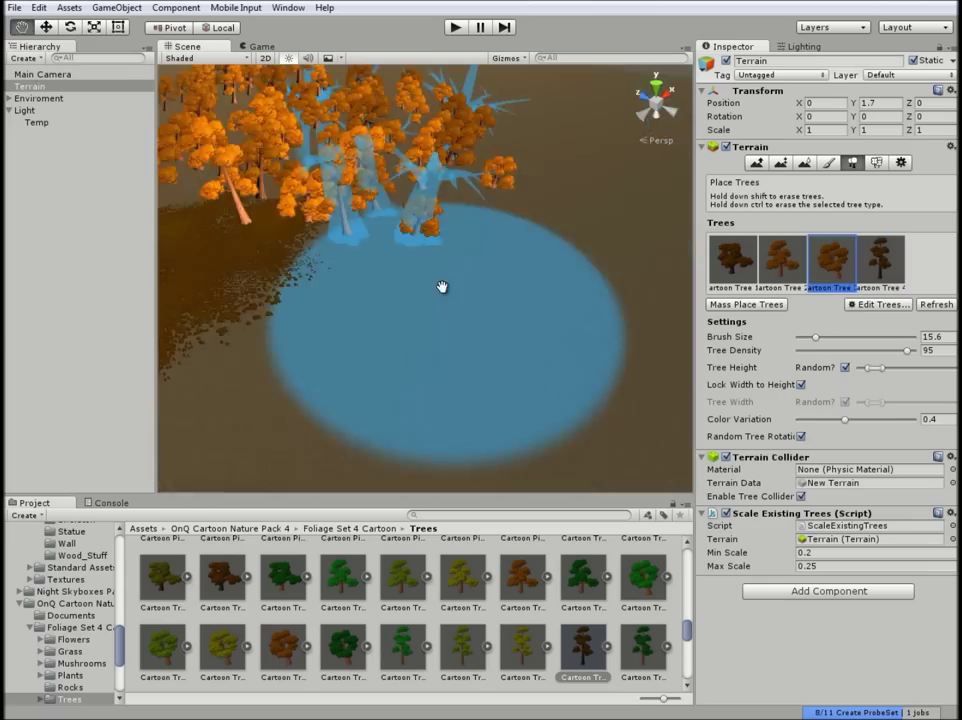
click(262, 46)
click(187, 46)
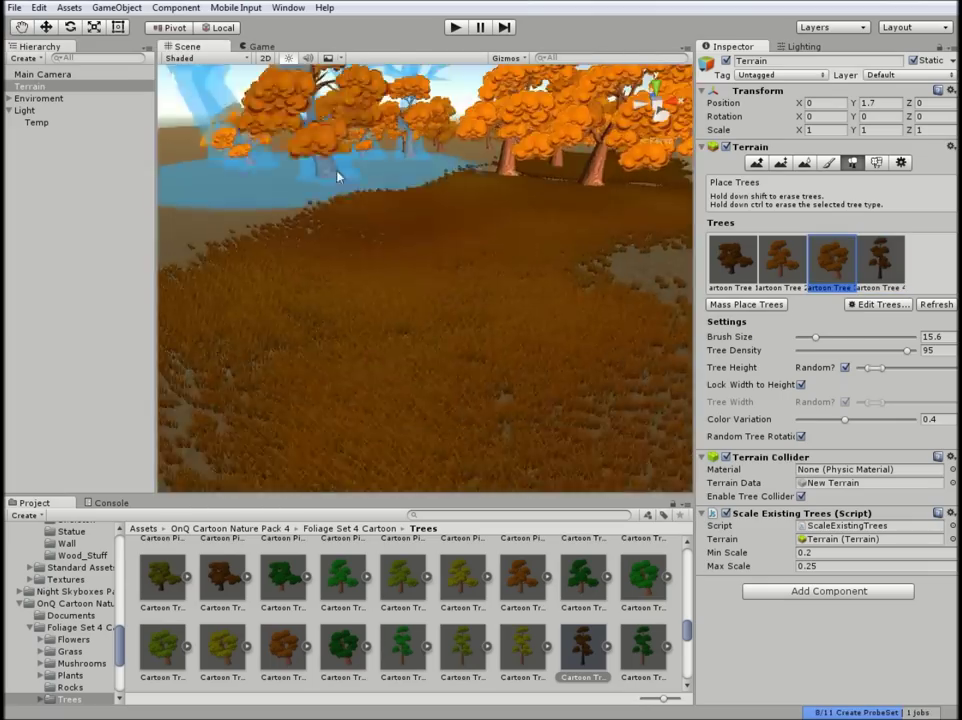
Step: Paint more trees with the fourth and third types, enlarging the brush, at tree density 96
click(881, 262)
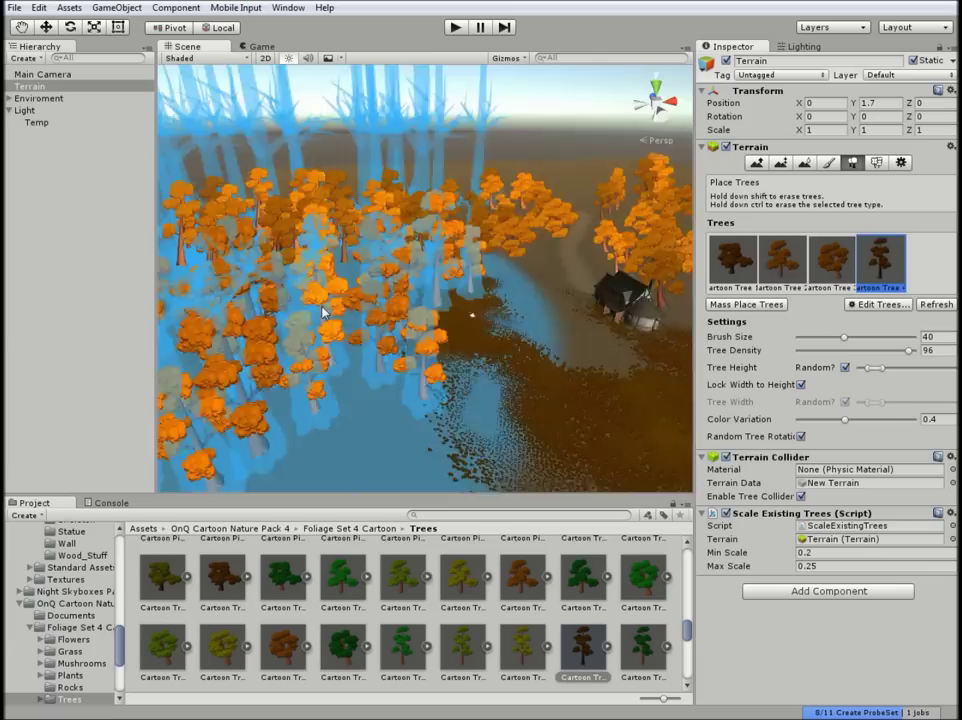
scroll(509, 286, down, 5)
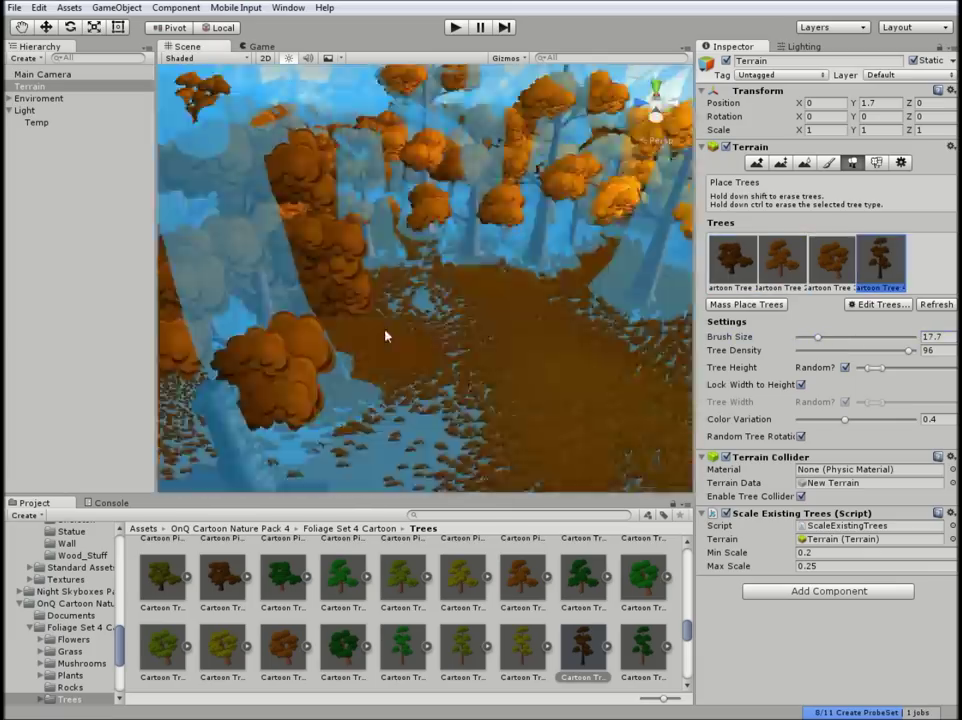
right_drag(477, 281, 598, 258)
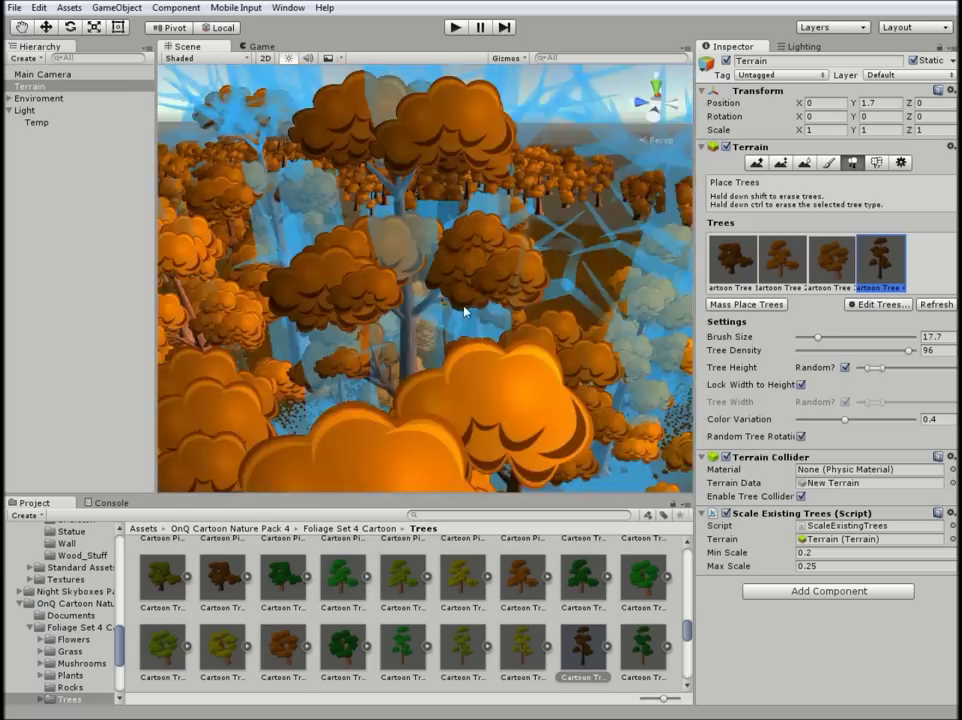
mouse_move(598, 258)
right_down()
mouse_move(570, 415)
mouse_move(376, 183)
right_up()
click(832, 260)
drag(818, 337, 826, 337)
right_drag(377, 148, 400, 200)
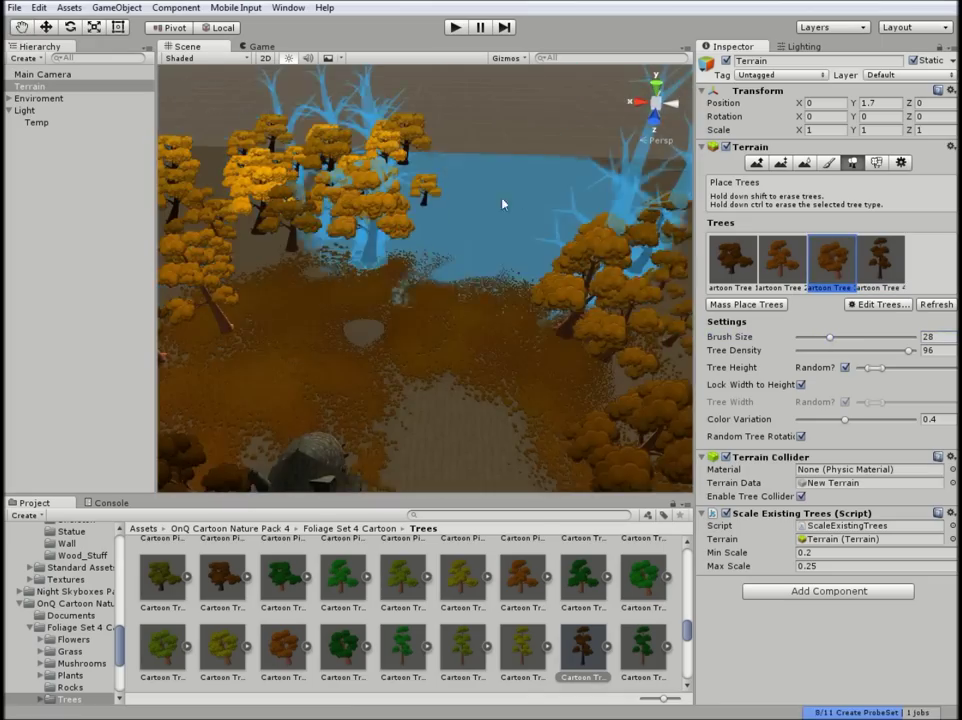
Step: Paint dry grass tufts among the trees with the Paint Details brush at size 76
click(829, 162)
click(876, 162)
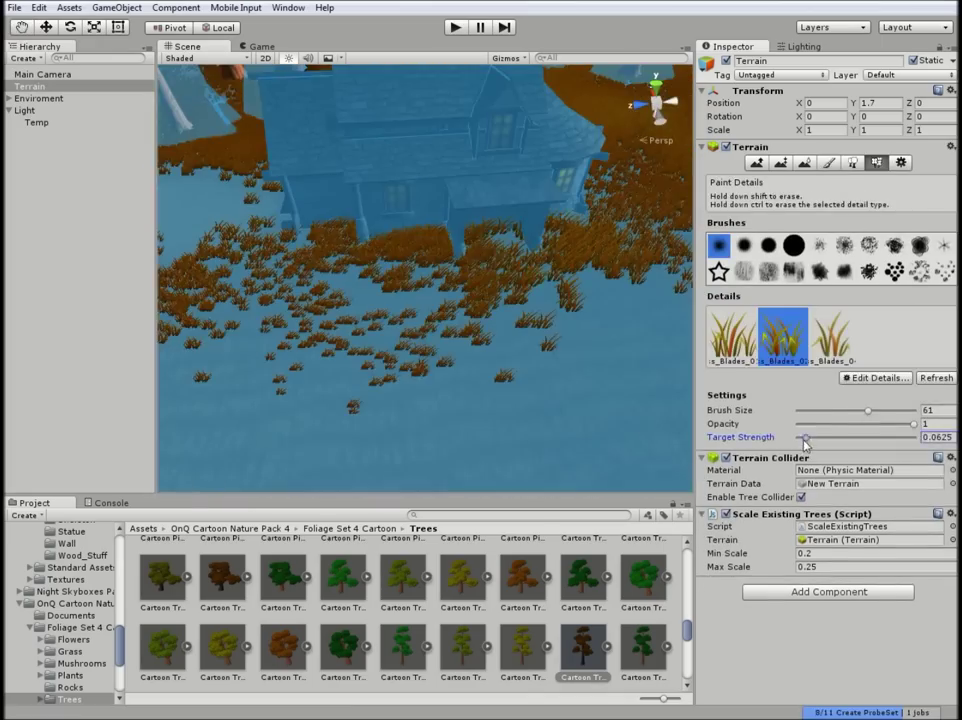
right_drag(515, 265, 529, 273)
drag(910, 421, 885, 421)
mouse_move(434, 296)
right_down()
mouse_move(277, 316)
mouse_move(265, 57)
right_up()
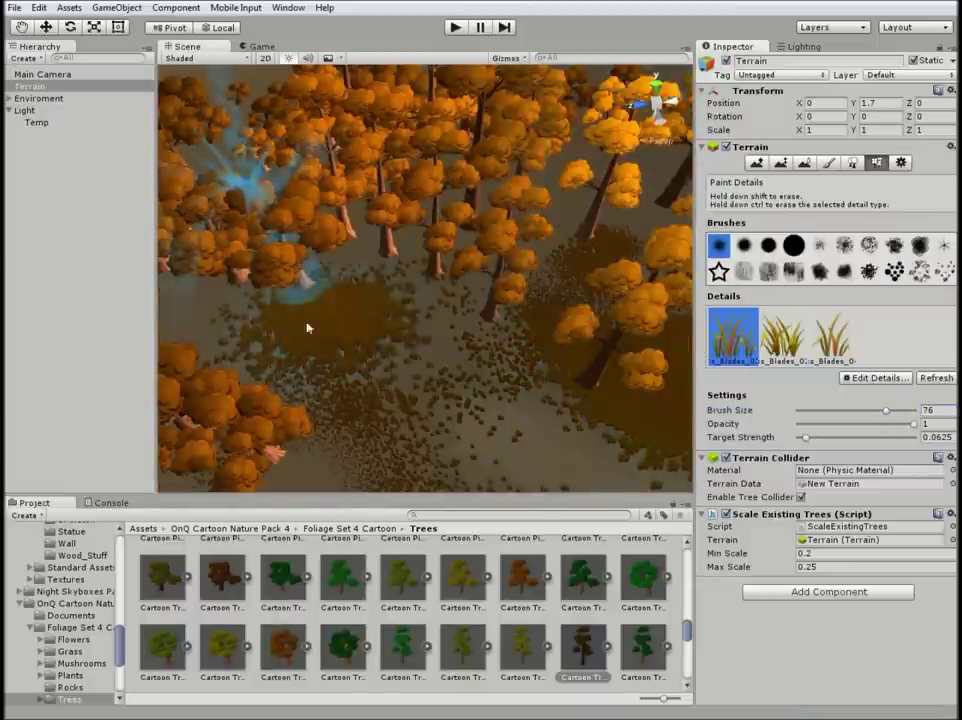
Step: Preview the scene through the Game camera, then frame the Main Camera and reselect the terrain
click(262, 47)
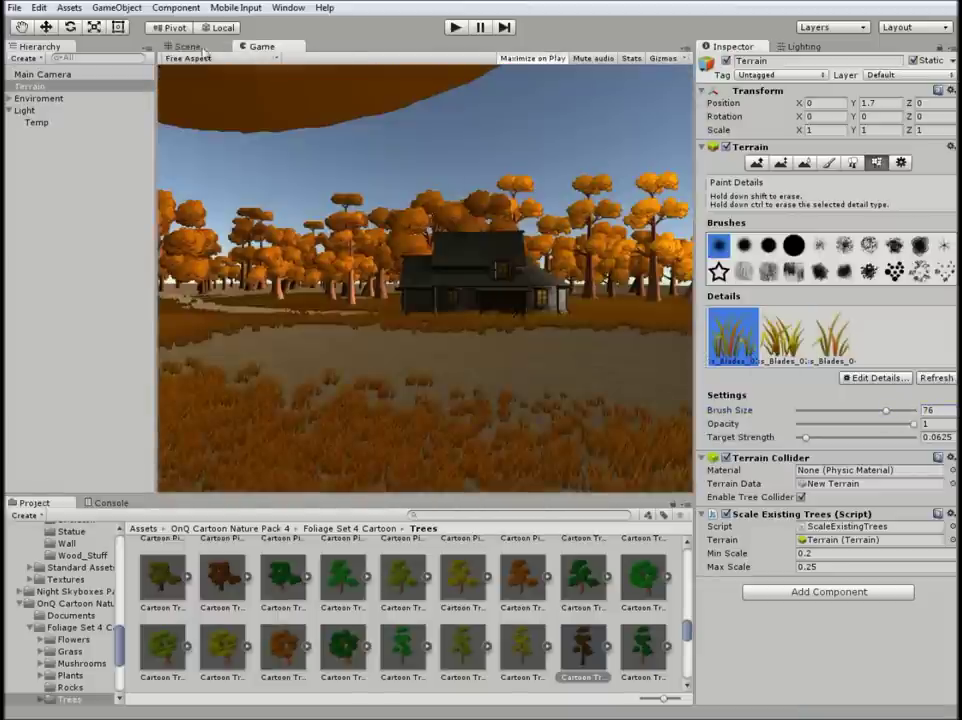
click(187, 46)
click(502, 283)
key(f)
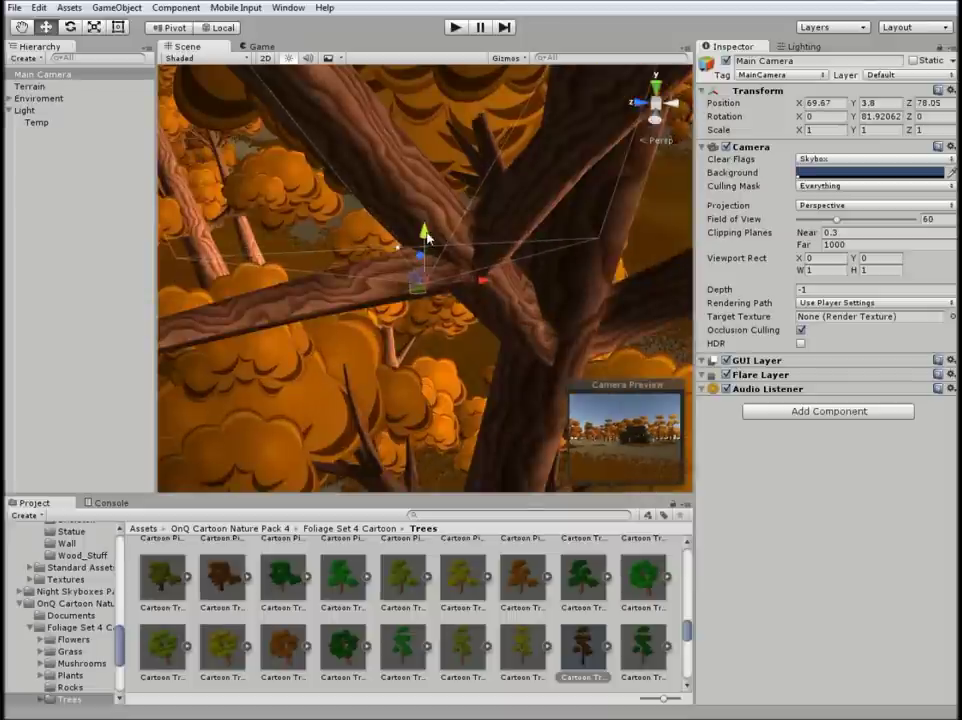
click(349, 288)
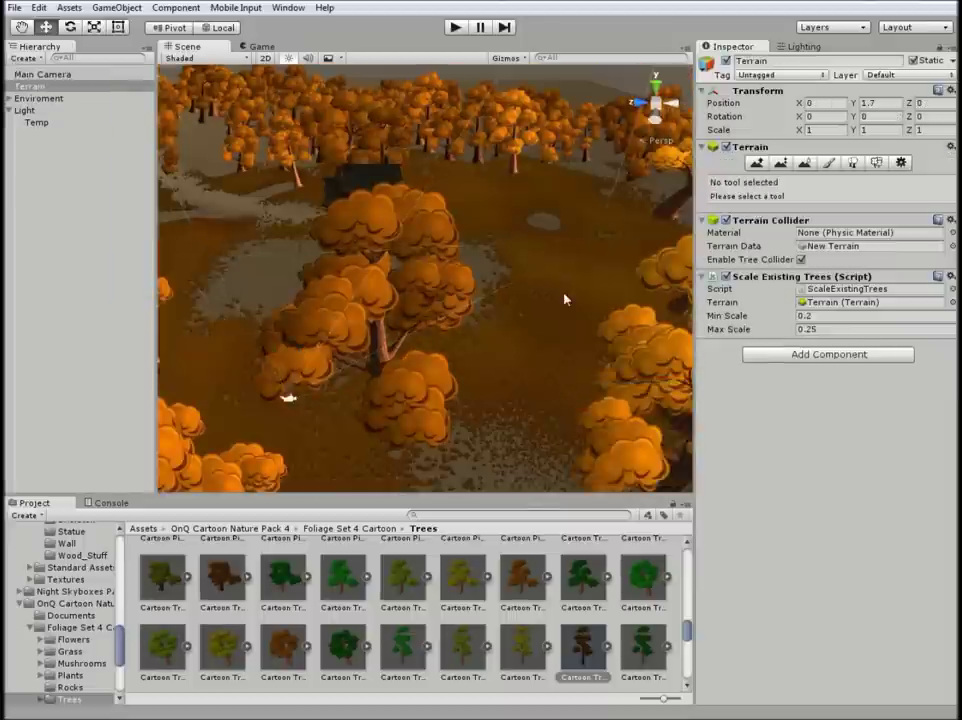
mouse_move(565, 296)
right_down()
mouse_move(467, 181)
mouse_move(520, 275)
right_up()
Step: Select Enviroment and browse to the L_FG_Assets_Pack1.0 Perfabs/Wood_Stuff folder
click(467, 181)
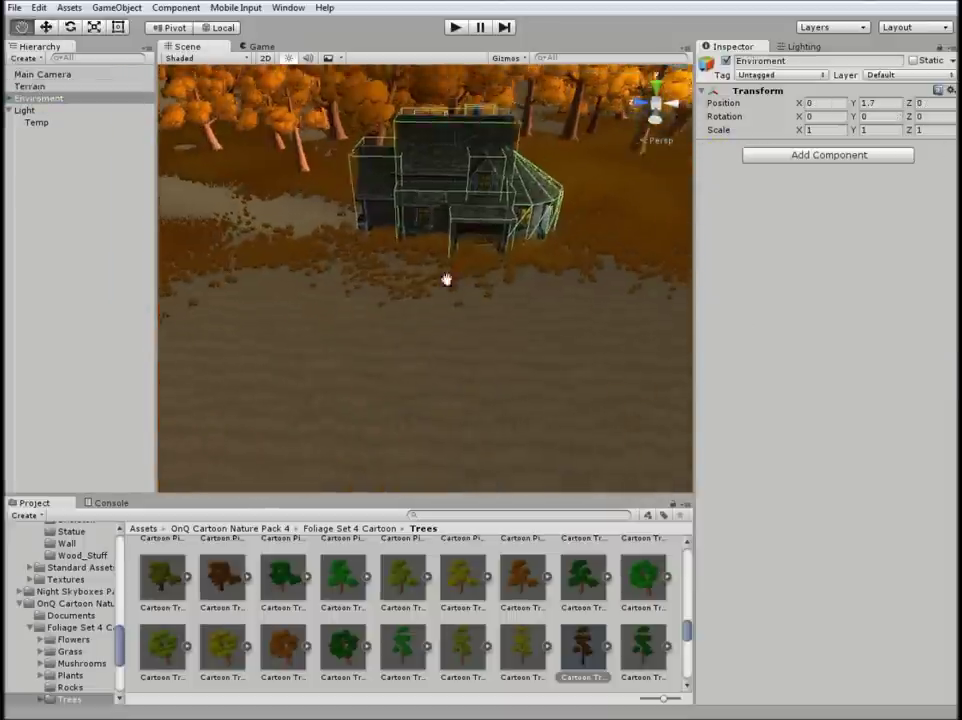
click(143, 528)
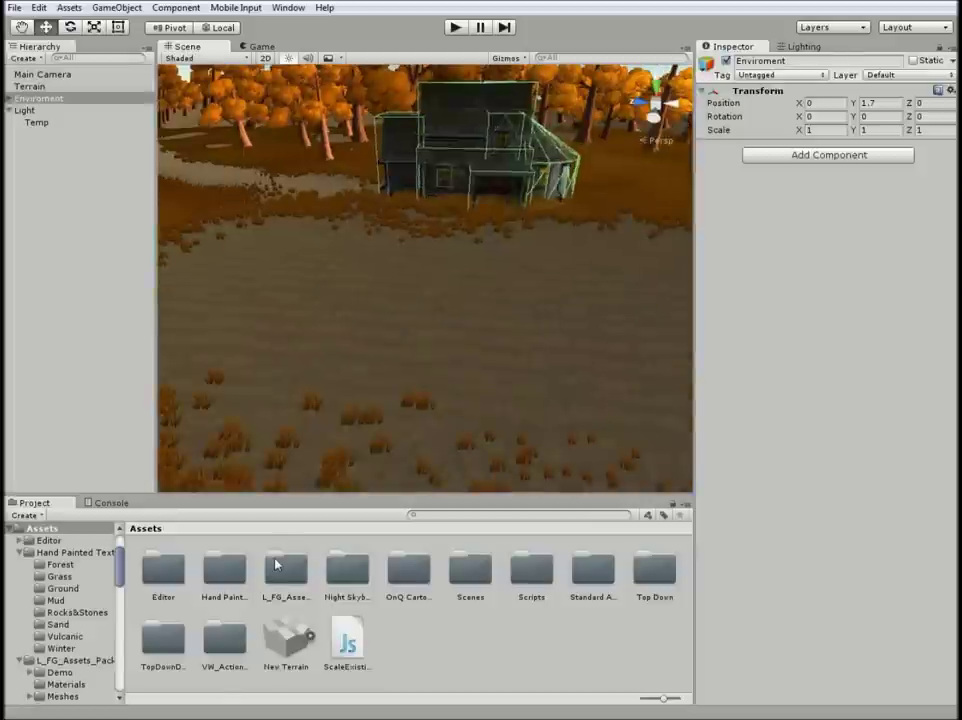
double_click(286, 570)
double_click(447, 575)
scroll(447, 610, down, 2)
double_click(642, 645)
Step: Create an empty child named Fence under Enviroment and place the Paling01_b fence prefab
right_click(9, 103)
click(82, 230)
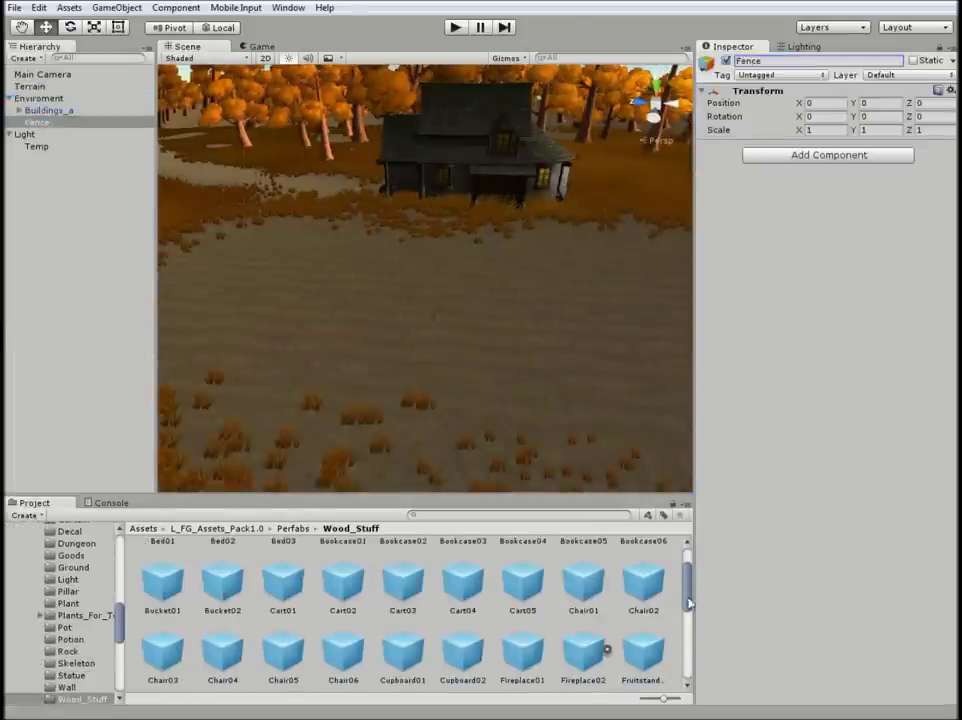
scroll(685, 625, down, 1)
click(404, 605)
click(362, 608)
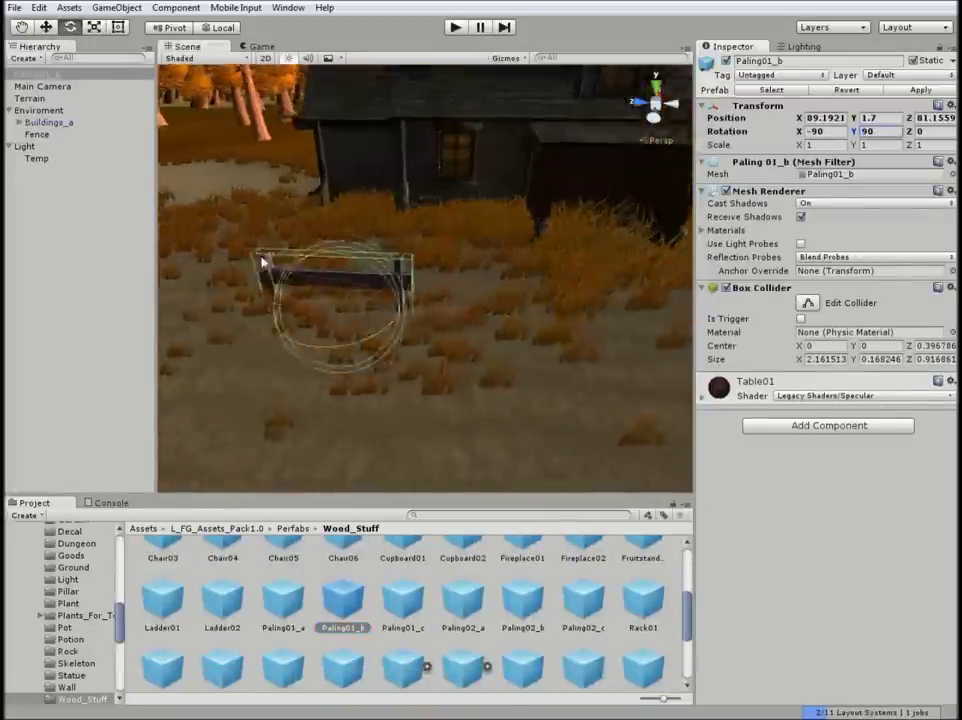
Step: Create an empty Front object under Fence, parent Paling01_b to it, and duplicate it once
scroll(447, 316, down, 5)
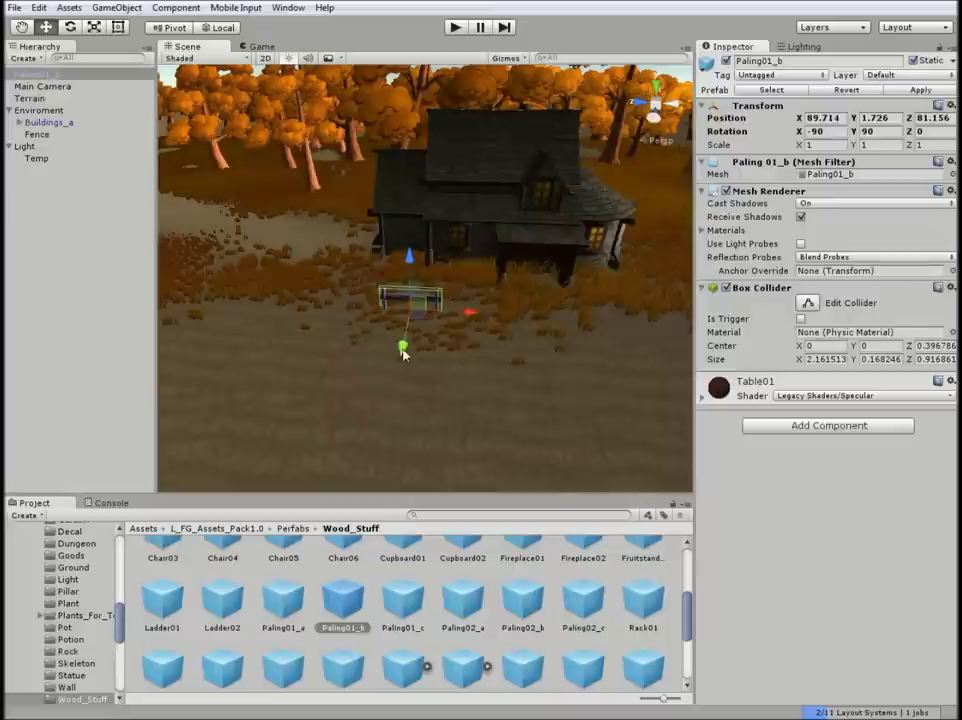
right_click(47, 140)
click(80, 245)
click(794, 61)
drag(37, 74, 47, 146)
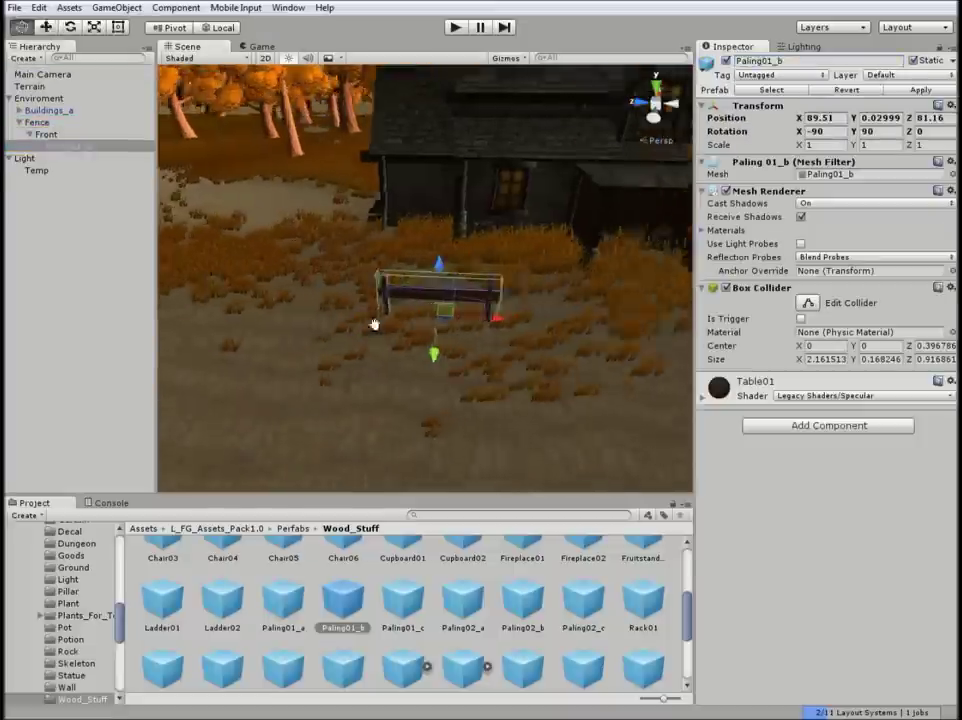
right_click(70, 146)
click(120, 208)
Step: Make two more paling duplicates, framing the newest copy in the view
scroll(520, 394, up, 5)
scroll(520, 394, up, 3)
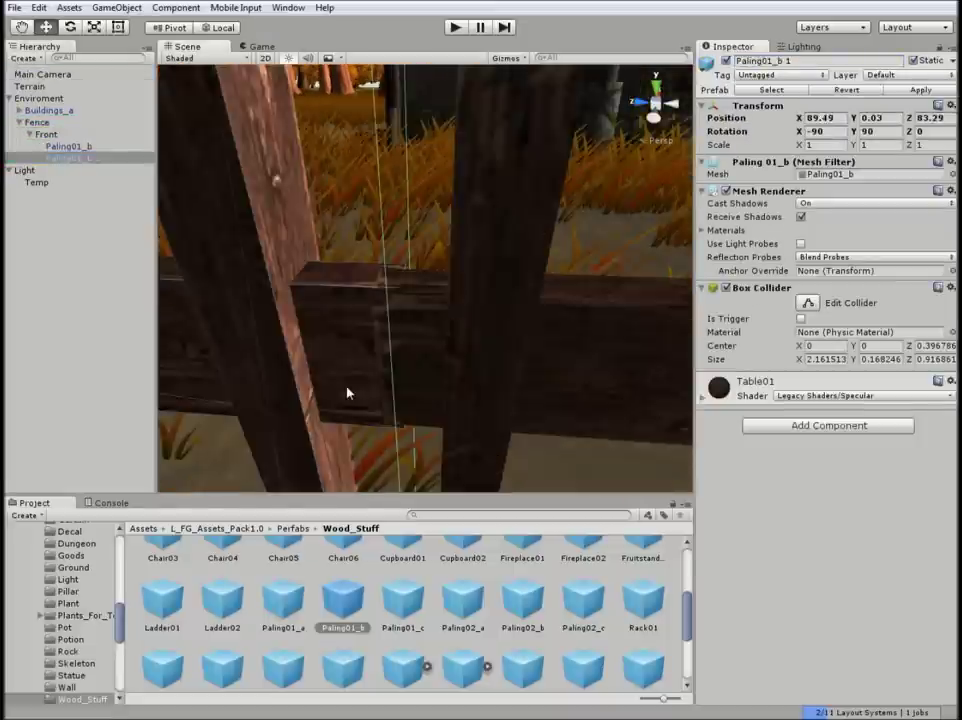
scroll(348, 391, down, 5)
right_click(75, 158)
click(120, 220)
scroll(533, 365, up, 3)
click(552, 300)
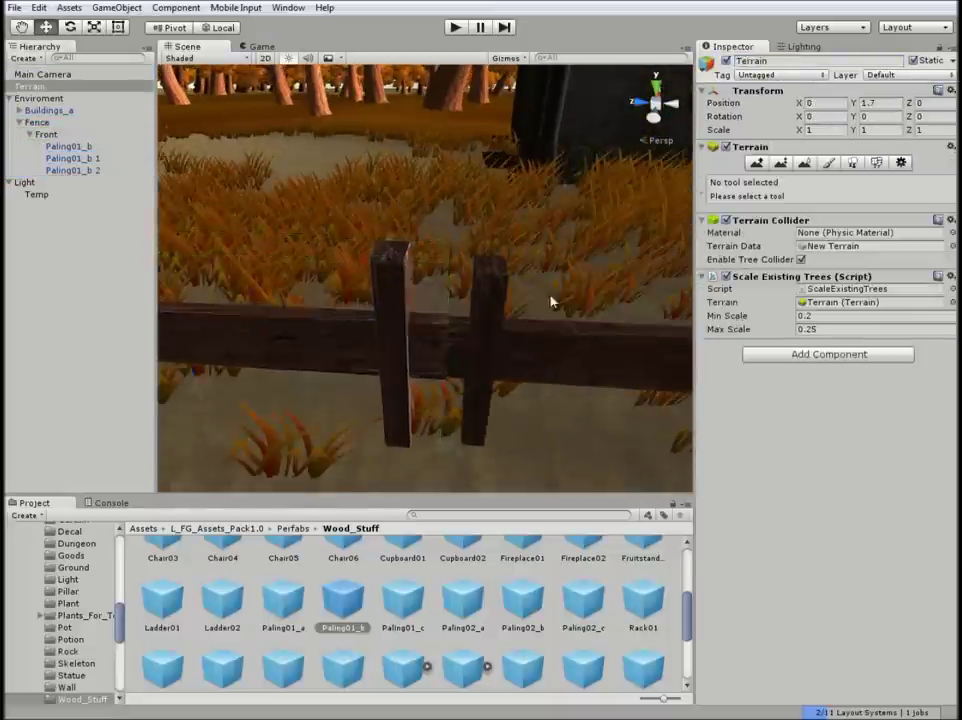
double_click(75, 170)
right_click(80, 174)
click(120, 236)
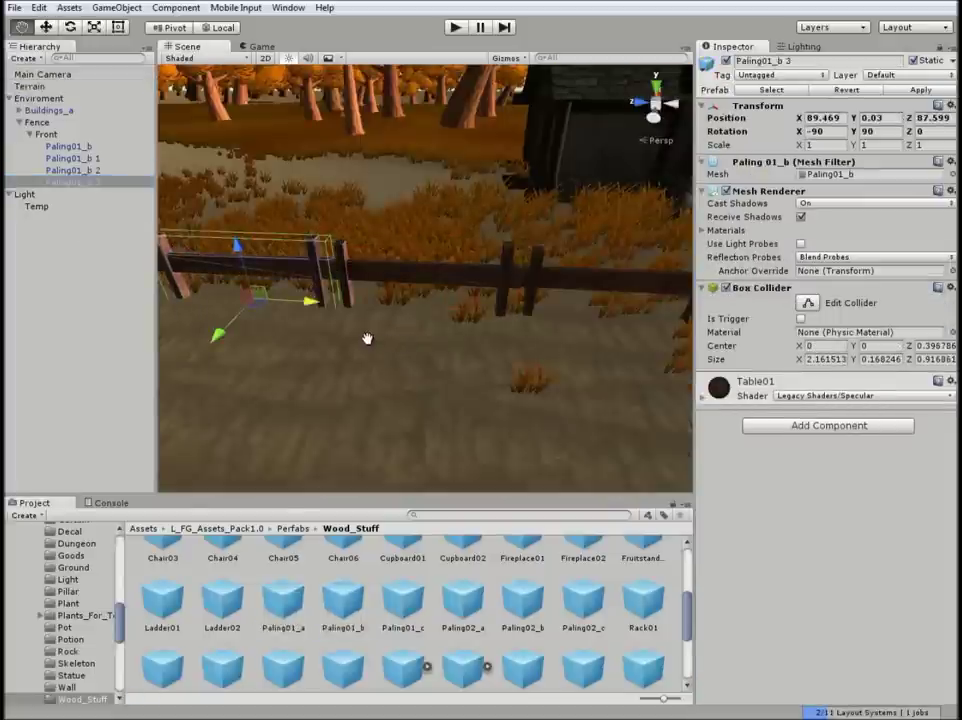
Step: Duplicate Paling01_b 3 into a fifth section, slide it along the fence line, then reselect Fence
scroll(369, 336, up, 3)
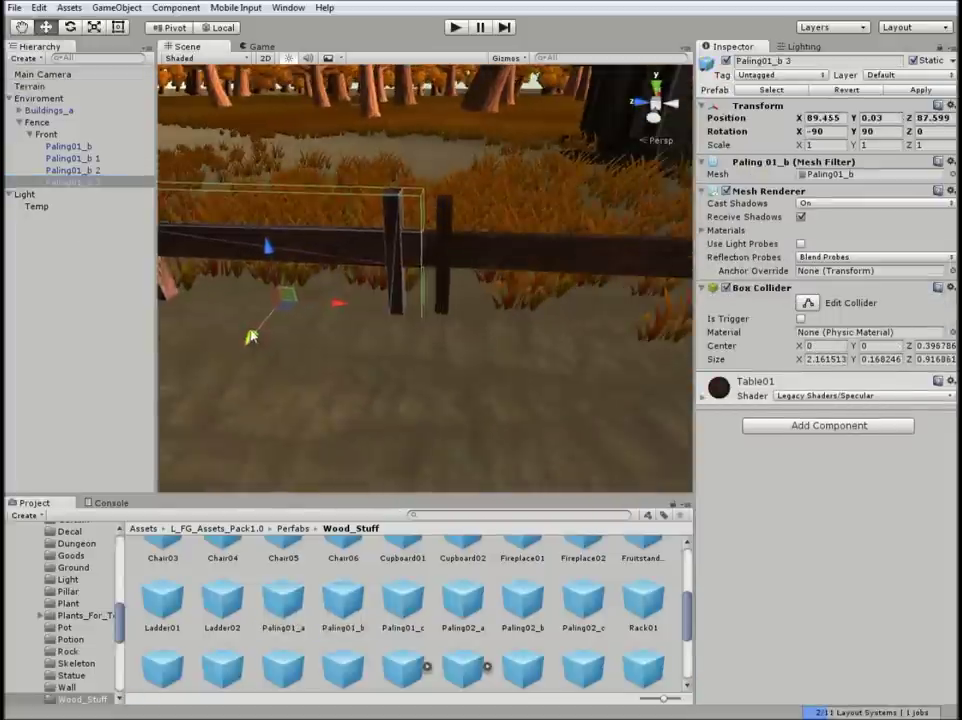
double_click(75, 182)
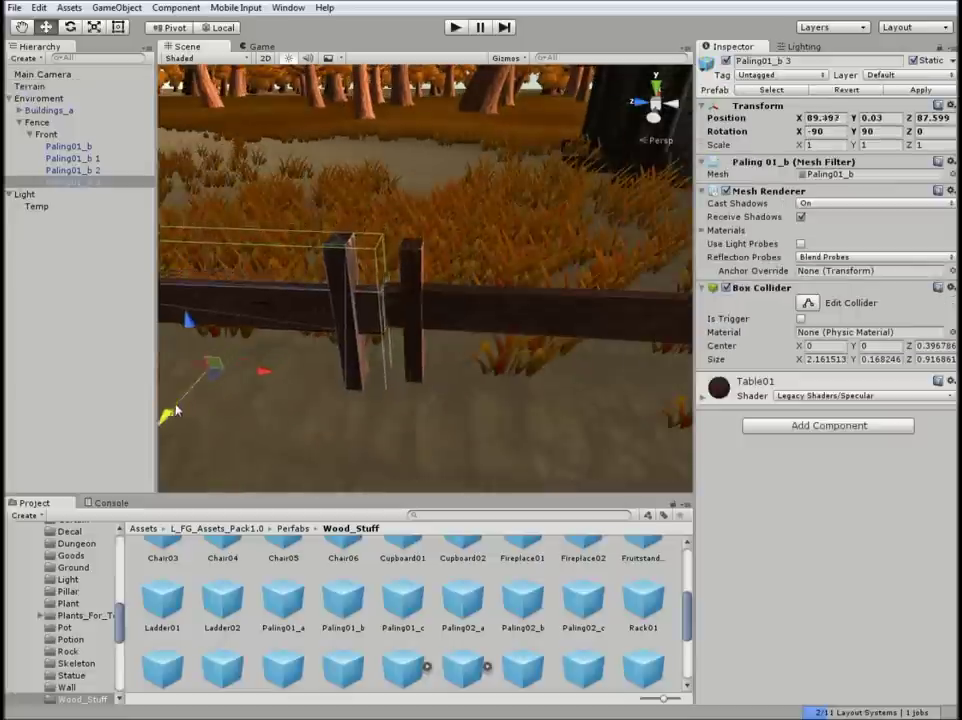
right_click(72, 183)
click(141, 248)
drag(517, 307, 357, 297)
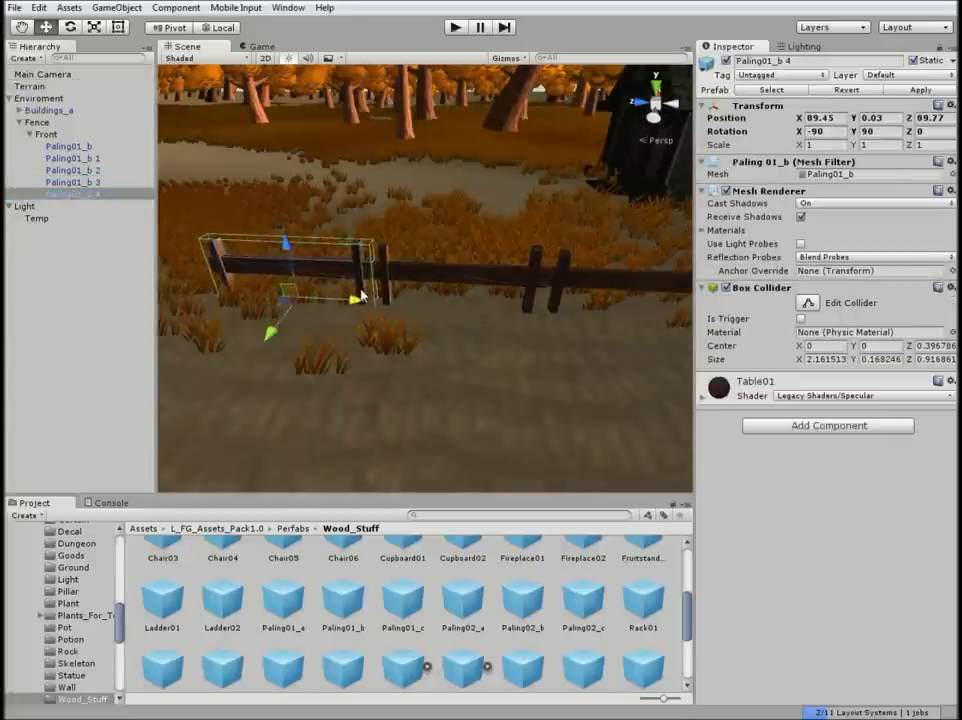
scroll(376, 247, down, 3)
click(539, 313)
right_click(36, 122)
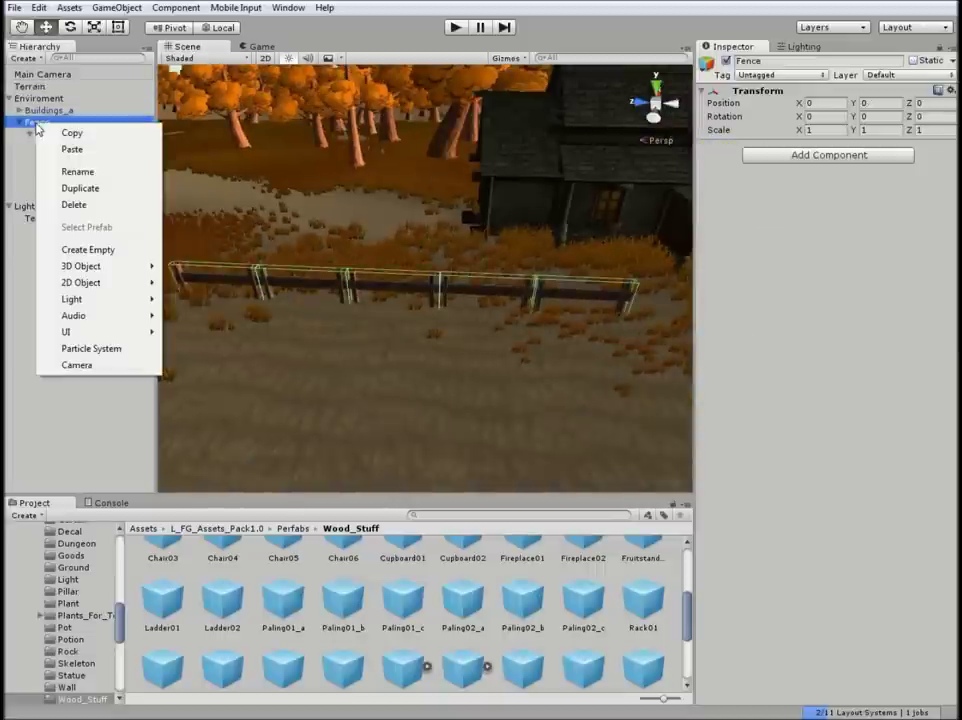
Step: Create an empty Left group under Fence and move the first paling to the field's left edge
click(88, 249)
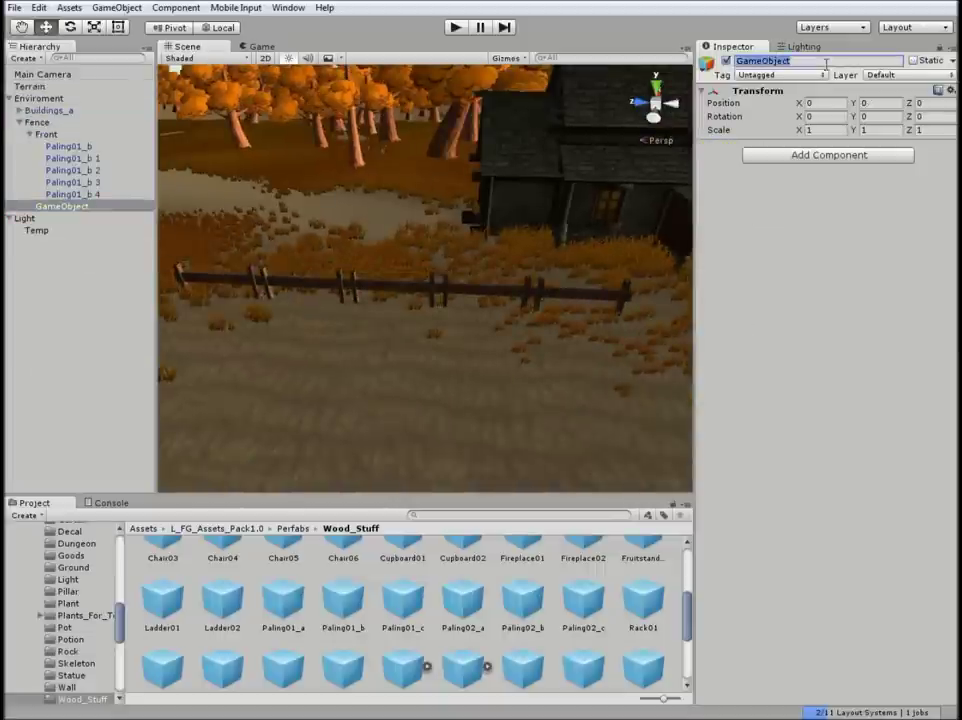
text(Left)
double_click(79, 207)
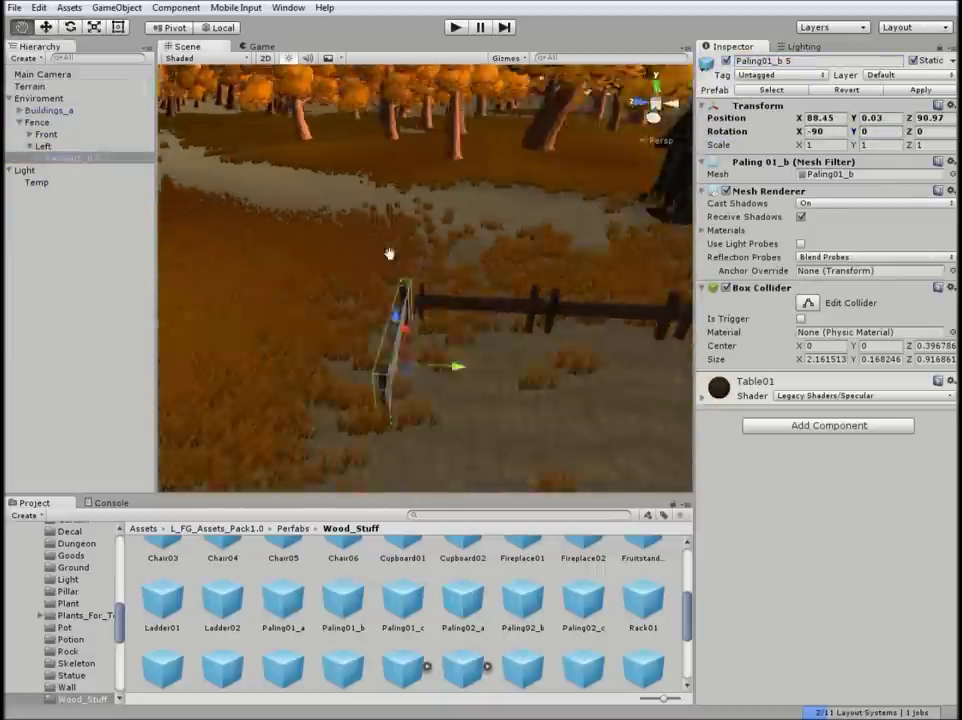
drag(407, 293, 556, 385)
click(576, 335)
Step: Duplicate the paling with Ctrl+D and slide the copy along to continue the left fence
click(72, 158)
key(ctrl+d)
drag(483, 333, 565, 313)
click(509, 232)
double_click(72, 170)
Step: Duplicate Paling01_b 6 and move the copy further along the fence line
right_click(87, 180)
click(120, 238)
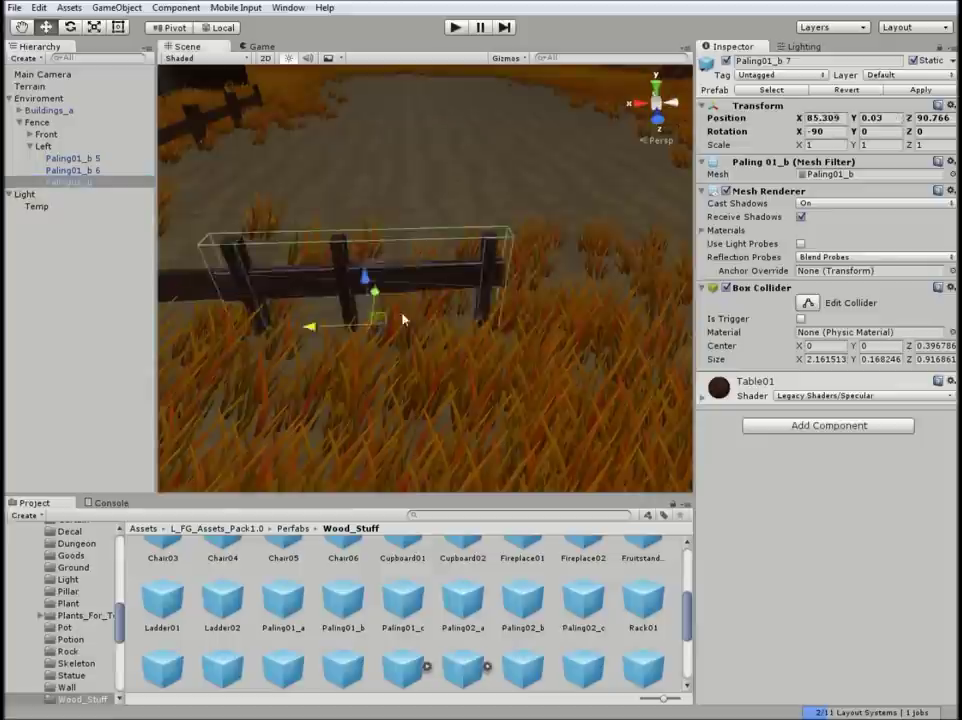
drag(369, 322, 522, 314)
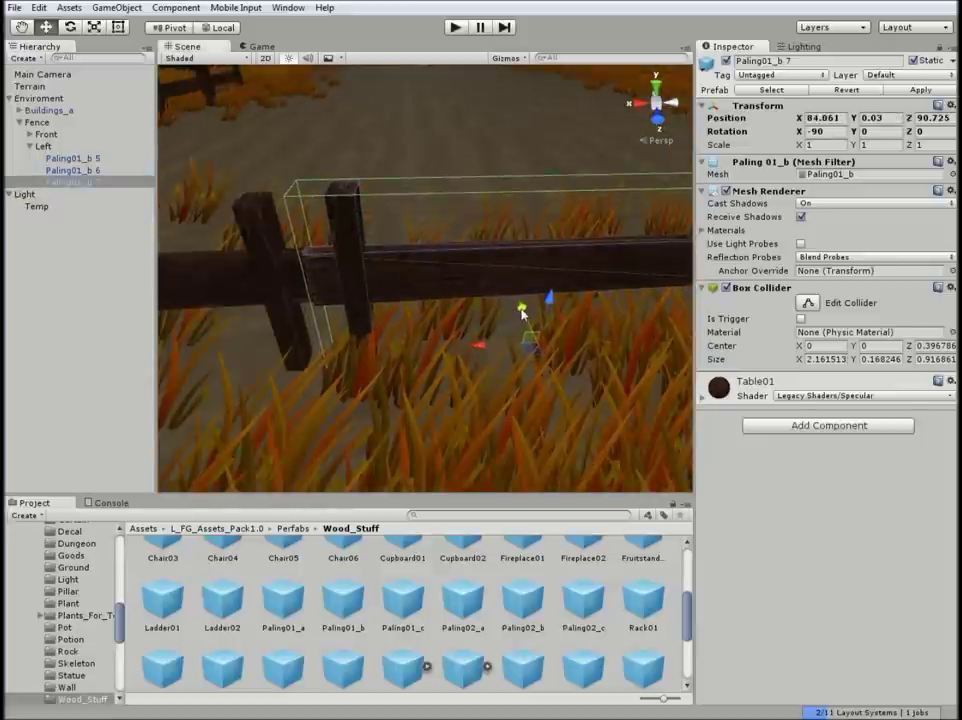
middle_drag(522, 314, 339, 258)
drag(255, 313, 507, 281)
key(f)
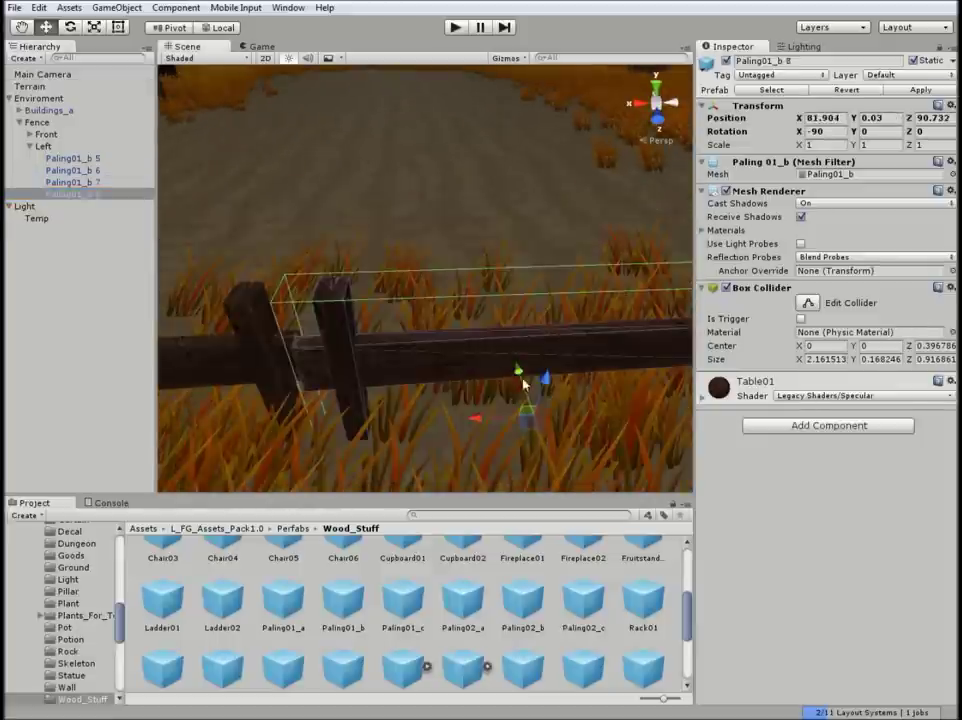
Step: Duplicate Paling01_b 8 and 9, moving the copies along the fence to about X 79.5
right_click(84, 194)
click(135, 262)
drag(260, 300, 479, 307)
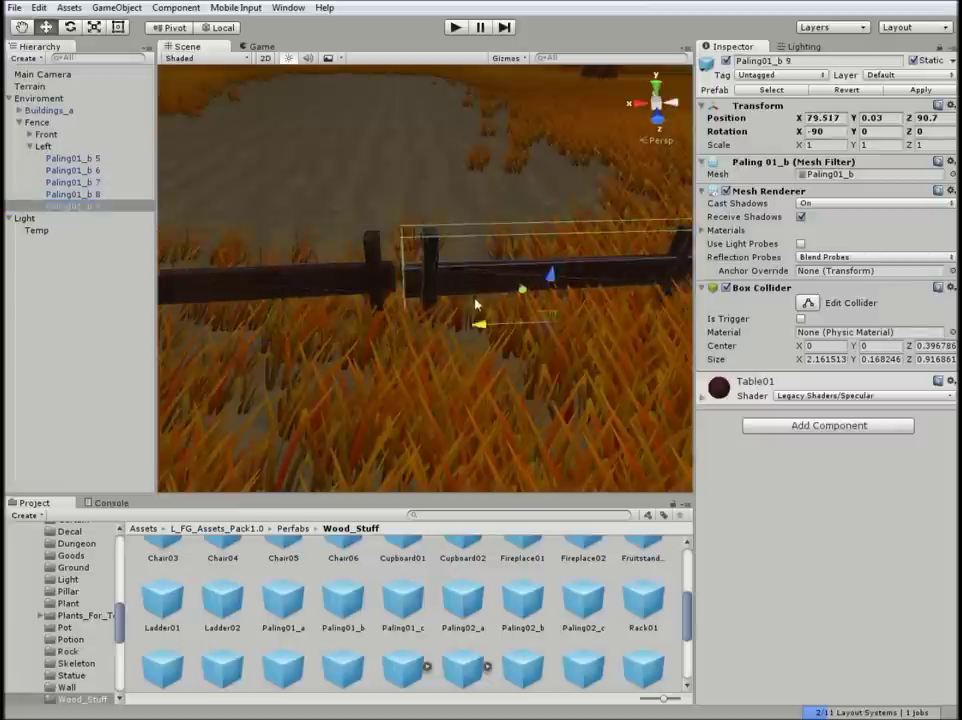
click(352, 170)
mouse_move(352, 170)
right_down()
mouse_move(440, 270)
mouse_move(404, 217)
right_up()
click(404, 217)
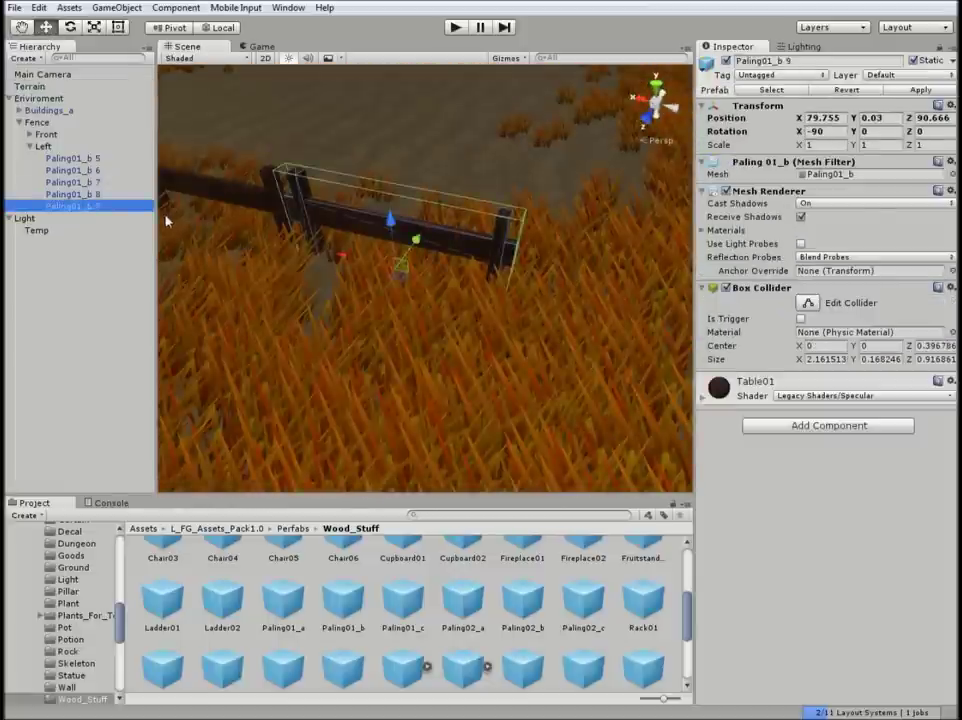
right_click(97, 215)
click(137, 275)
drag(390, 225, 444, 271)
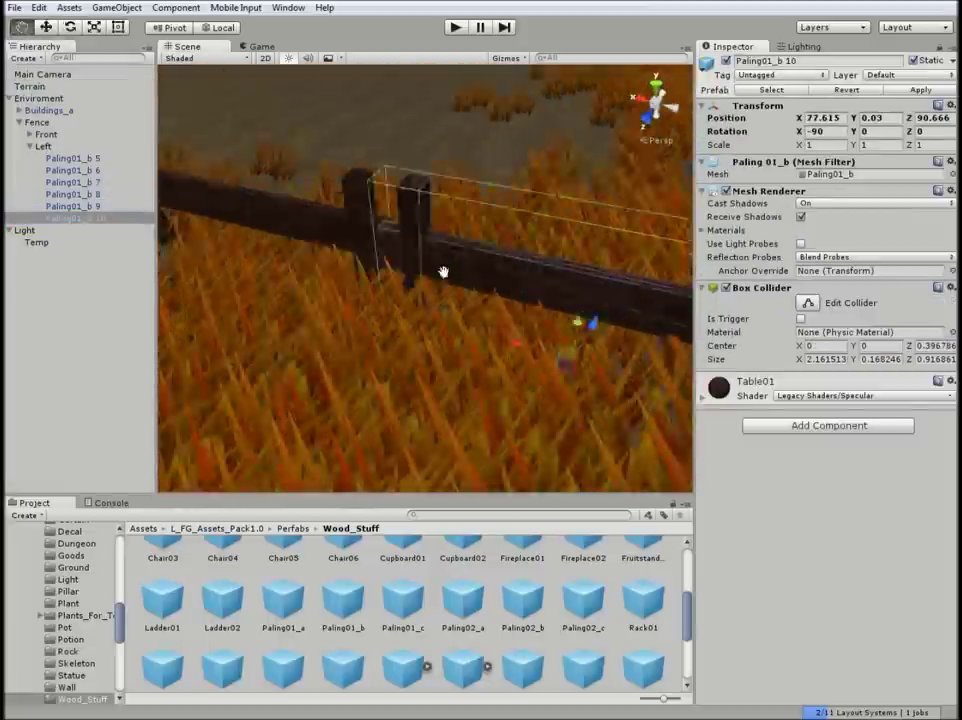
click(444, 271)
middle_drag(444, 271, 450, 217)
right_drag(450, 217, 571, 240)
Step: Collapse the Left group and create another empty group under Fence to rename
click(30, 146)
right_click(60, 122)
click(90, 249)
click(806, 60)
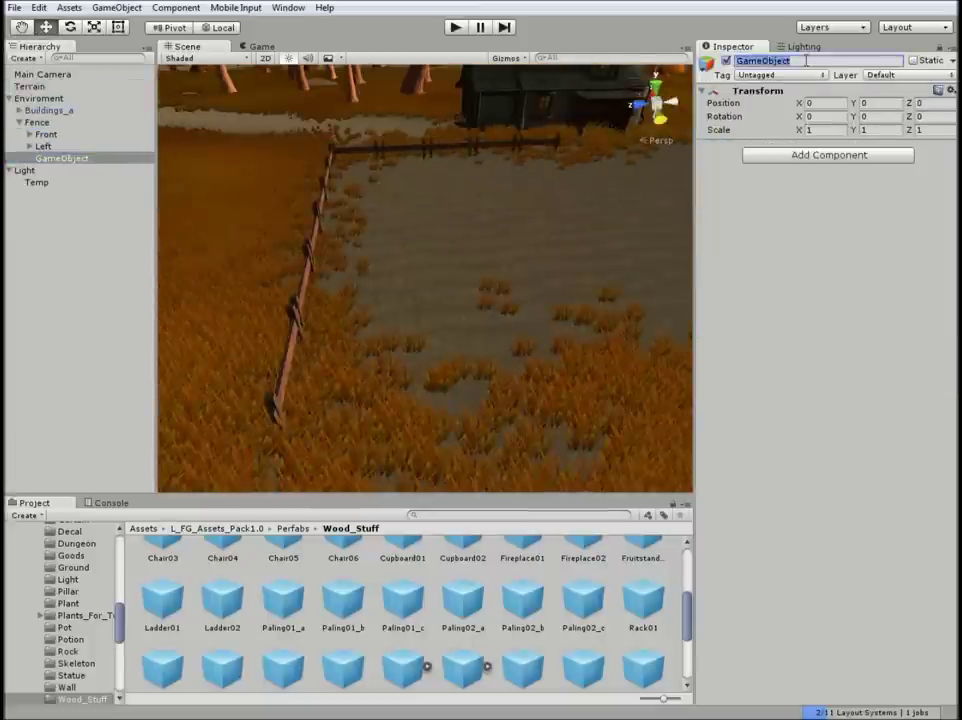
Step: Duplicate the five Front palings and move the copies into the Back group
click(68, 146)
shift+click(72, 194)
right_click(72, 194)
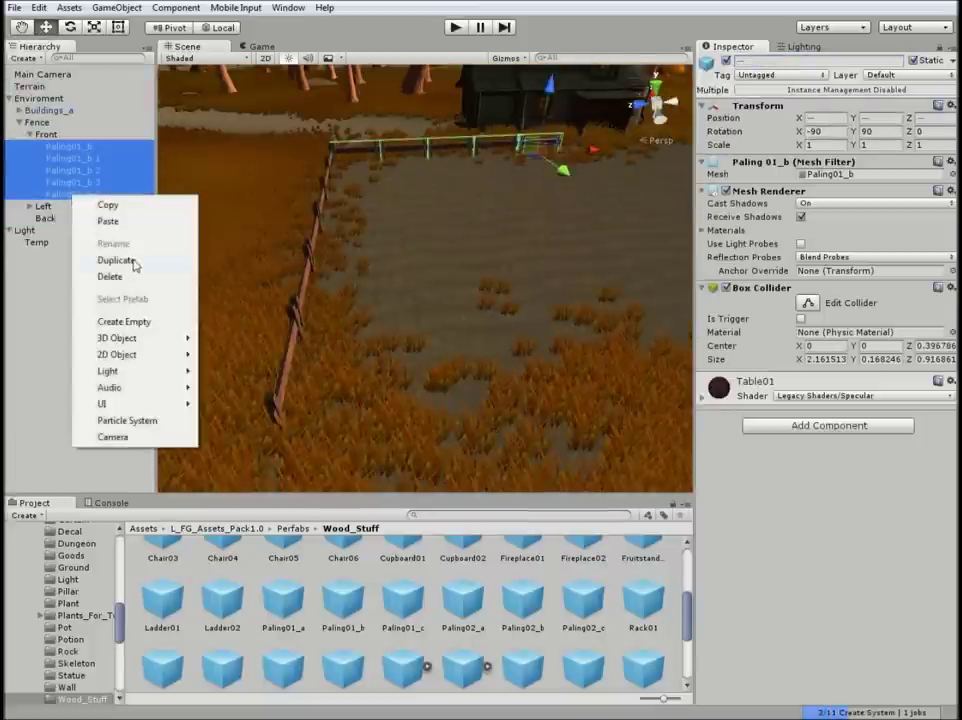
click(120, 253)
drag(37, 205, 45, 276)
right_drag(597, 348, 681, 299)
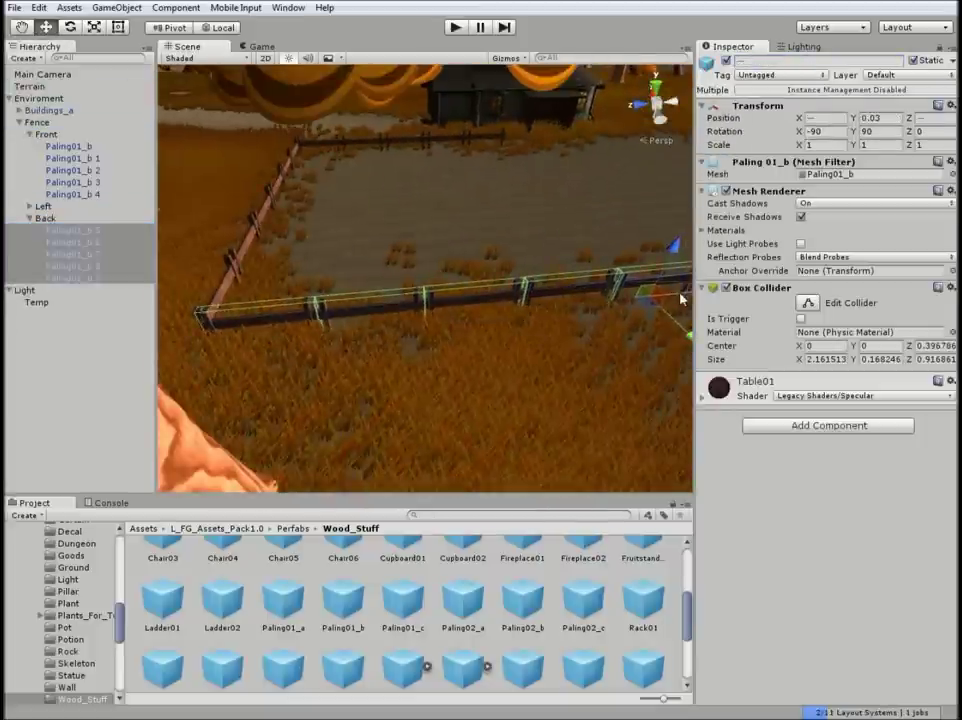
mouse_move(580, 325)
right_down()
mouse_move(424, 270)
mouse_move(376, 223)
right_up()
Step: Duplicate the last Back paling and bring the new copy into view
click(477, 189)
click(88, 279)
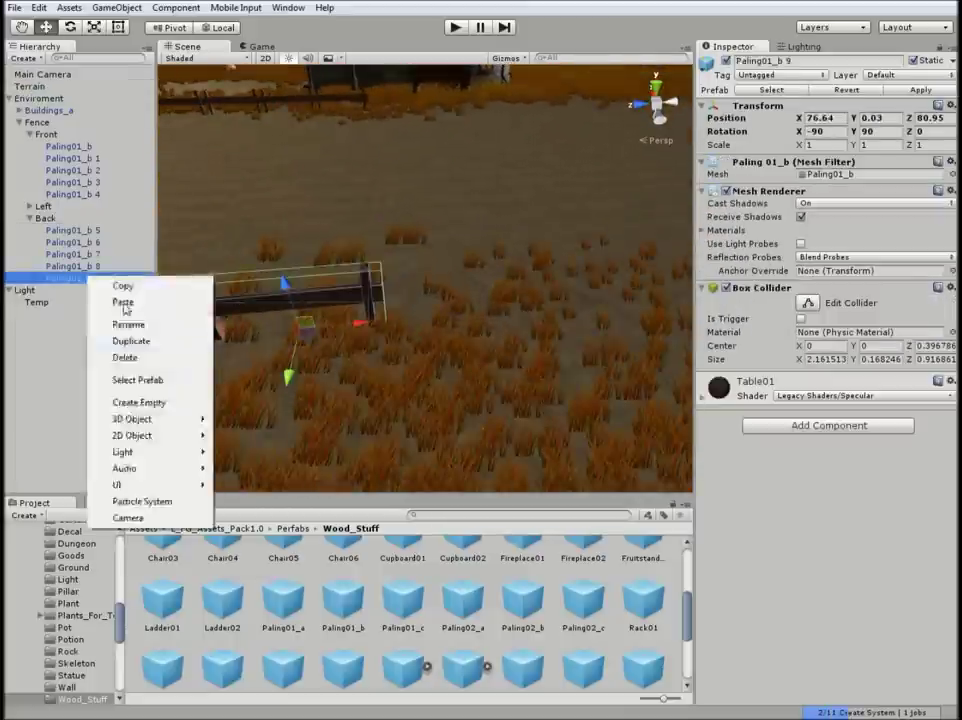
right_drag(421, 311, 389, 292)
right_click(118, 344)
click(150, 350)
mouse_move(680, 306)
right_down()
mouse_move(444, 370)
mouse_move(561, 405)
mouse_move(613, 452)
right_up()
Step: Duplicate Paling01_b 11 and move the copies along the back fence
right_click(82, 300)
click(101, 362)
mouse_move(400, 330)
right_down()
mouse_move(543, 348)
mouse_move(608, 393)
right_up()
click(608, 393)
right_drag(352, 221, 339, 264)
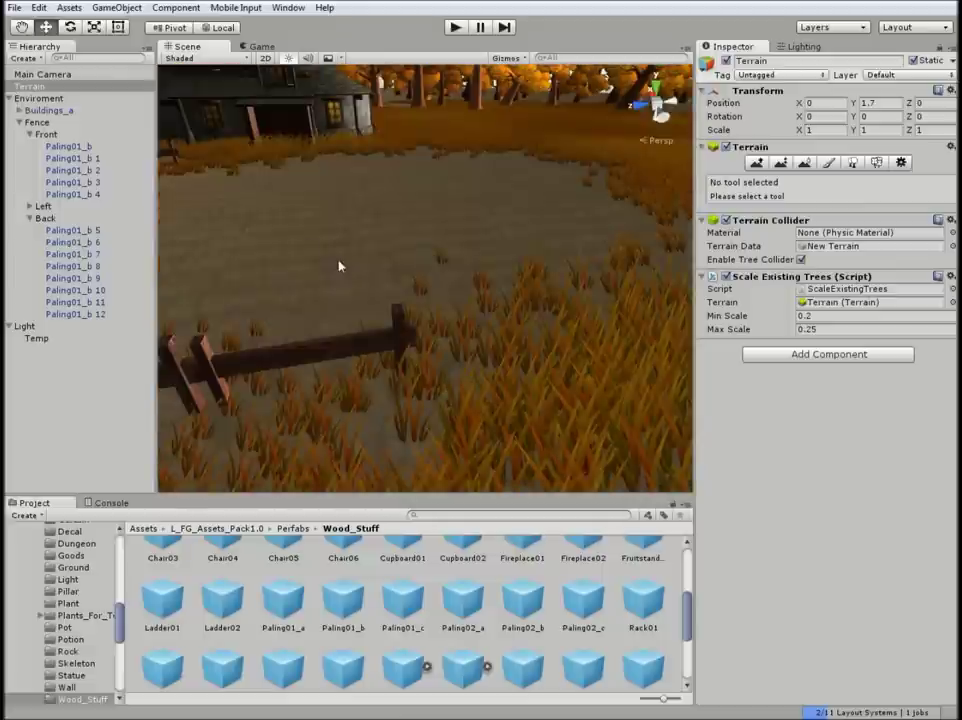
middle_drag(339, 264, 389, 227)
click(110, 312)
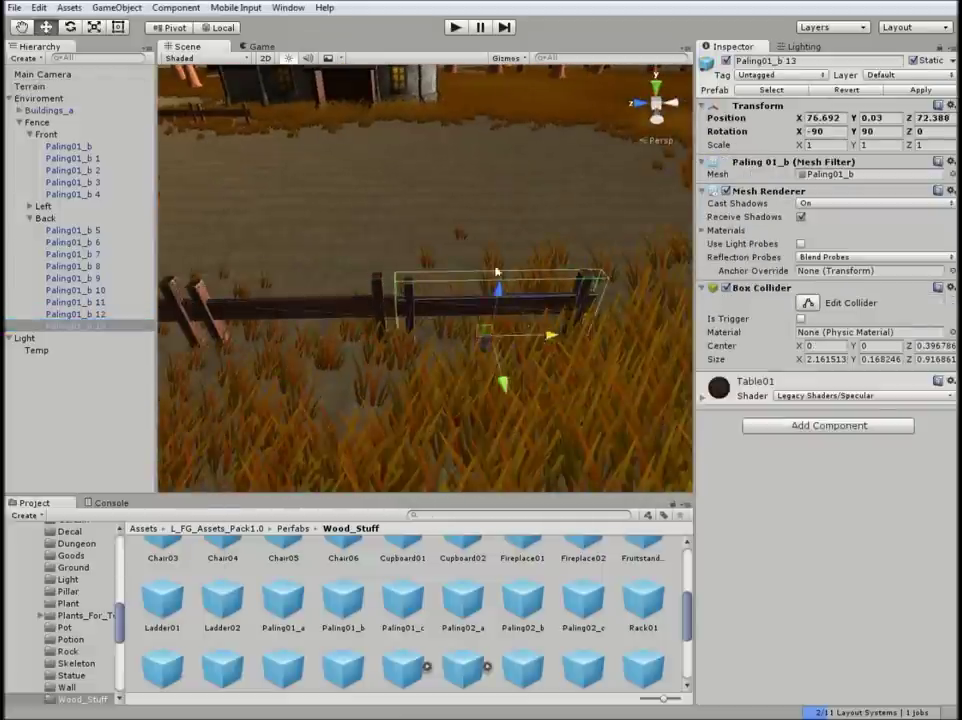
right_drag(522, 325, 429, 258)
click(429, 258)
Step: Duplicate Paling01_b 13 and frame the new copy in the scene
click(462, 322)
click(501, 217)
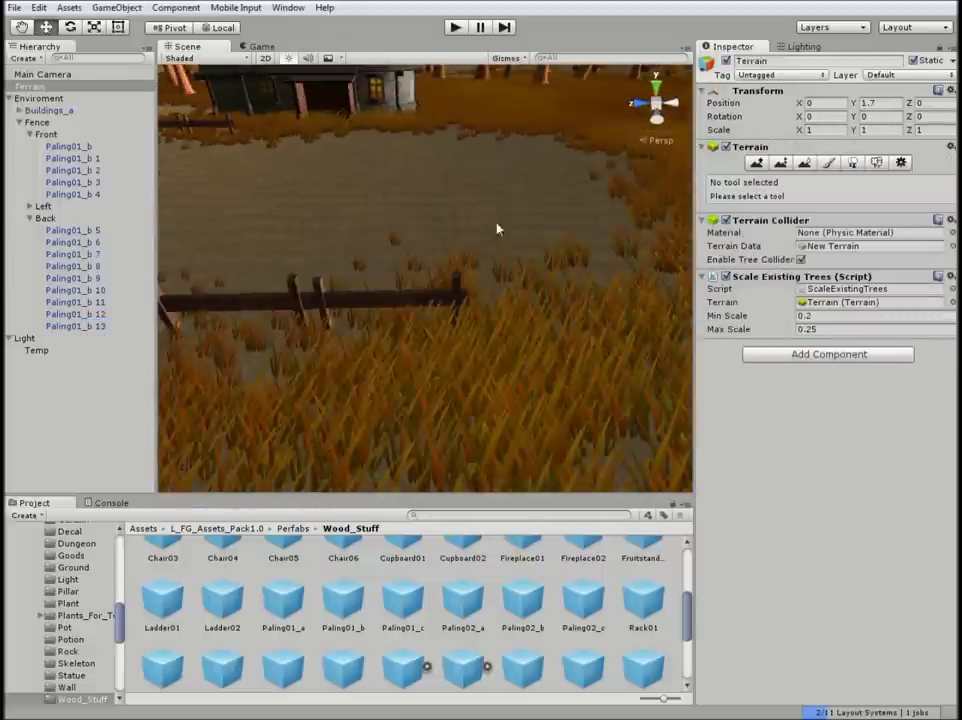
click(85, 326)
right_click(85, 326)
click(122, 389)
key(f)
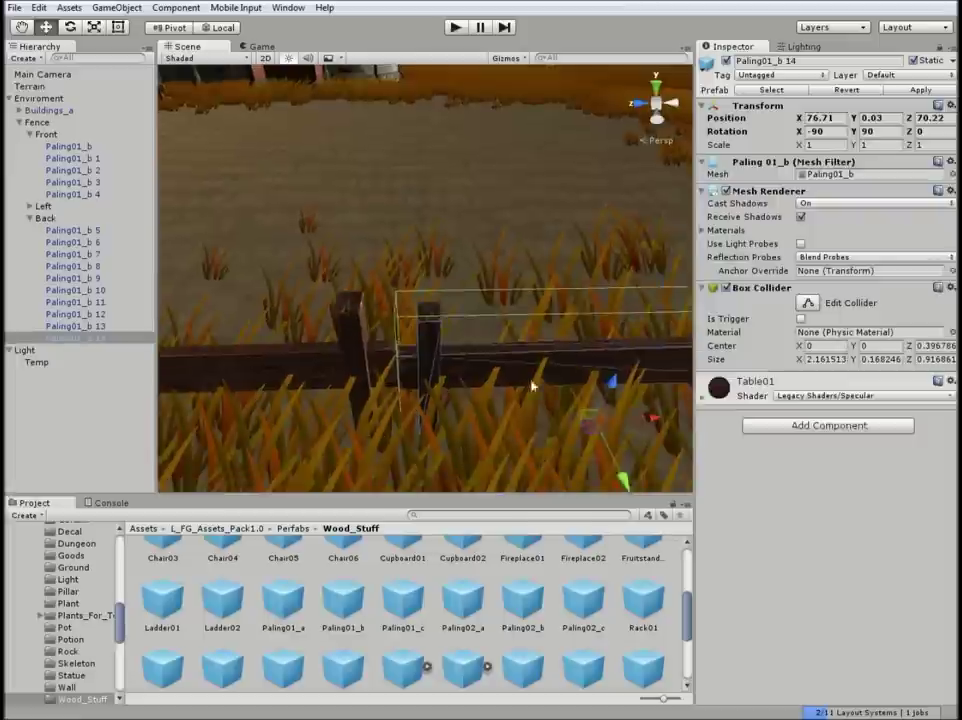
click(404, 307)
right_drag(404, 307, 247, 260)
Step: Duplicate Paling01_b 14 into place along the back fence, then duplicate the Left group
right_click(75, 338)
click(100, 399)
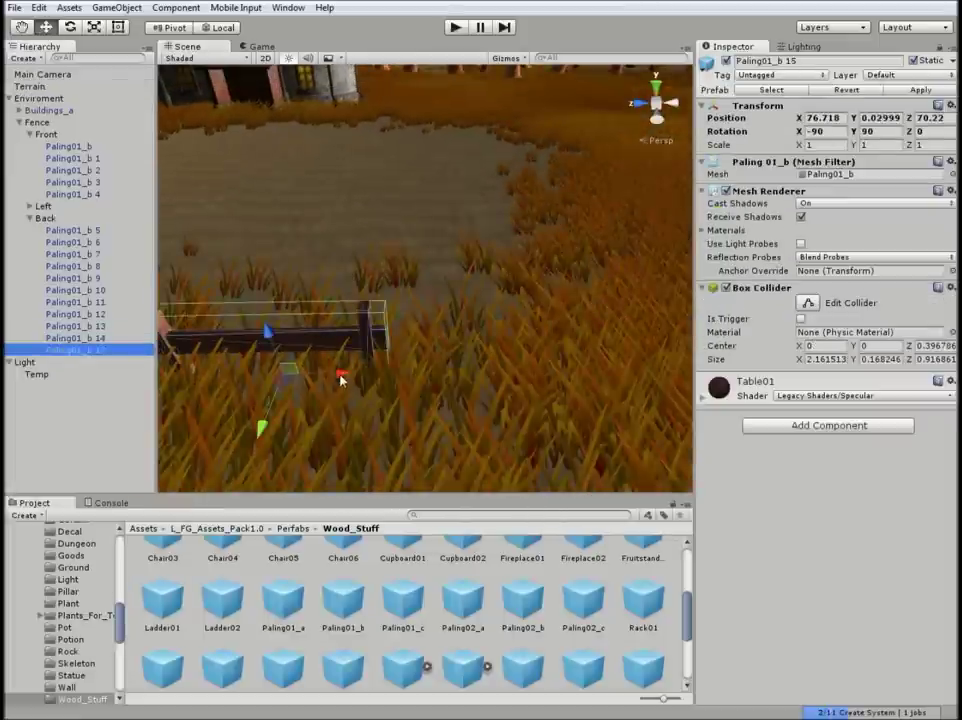
right_drag(556, 366, 337, 423)
key(ctrl+d)
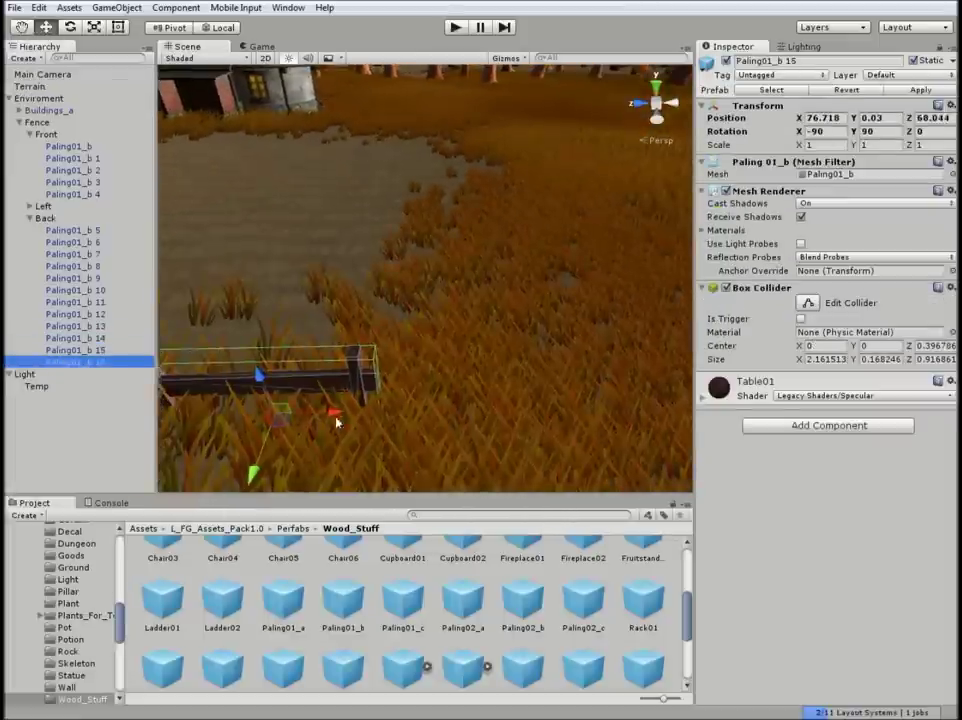
right_drag(442, 405, 330, 300)
right_click(47, 206)
click(80, 271)
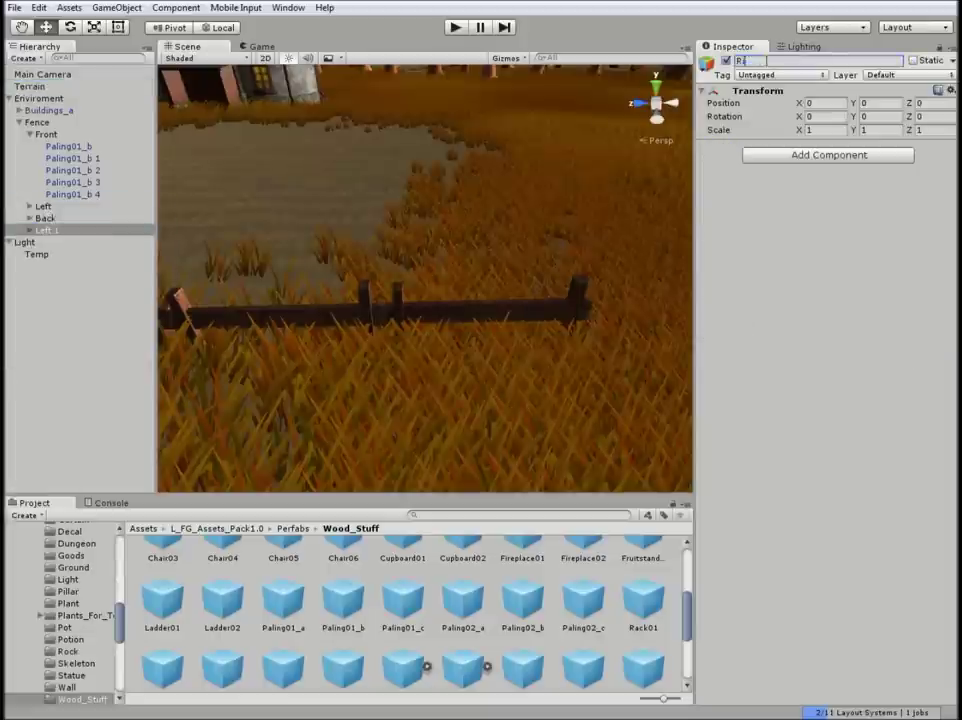
Step: Rename the copied group to 'Right' and select its palings
key(F2)
text(Right)
key(Return)
right_drag(352, 233, 586, 318)
click(72, 242)
shift+click(75, 302)
key(f)
Step: Orbit to the fence corner and inspect the Right fence palings
mouse_move(294, 268)
right_down()
mouse_move(468, 300)
mouse_move(370, 237)
right_up()
right_drag(537, 223, 470, 230)
middle_drag(470, 230, 431, 254)
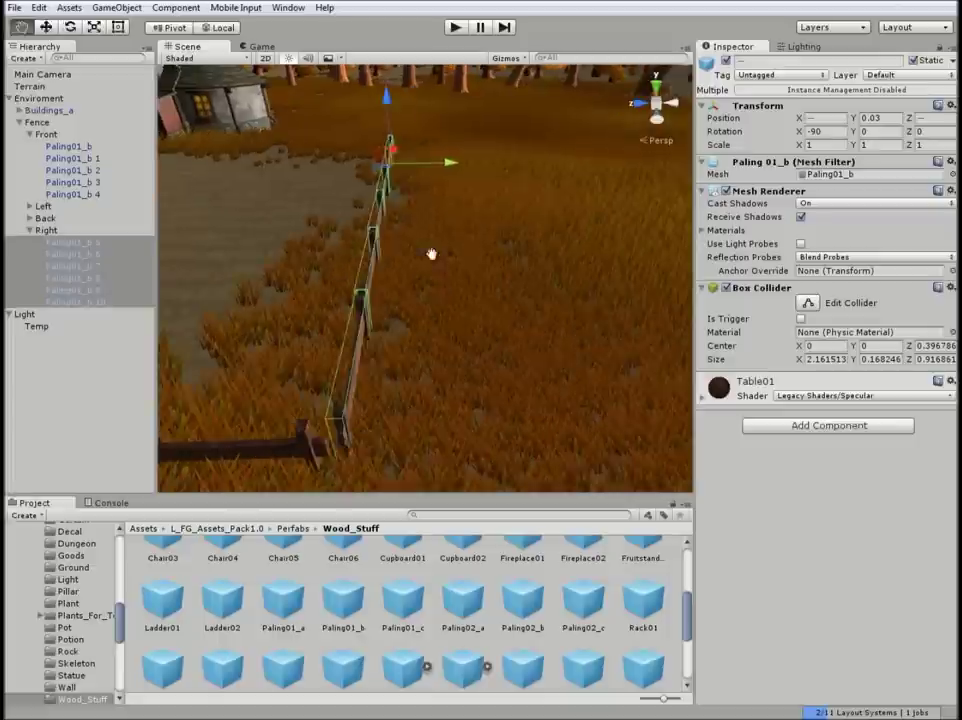
mouse_move(395, 152)
right_down()
mouse_move(395, 337)
mouse_move(457, 121)
right_up()
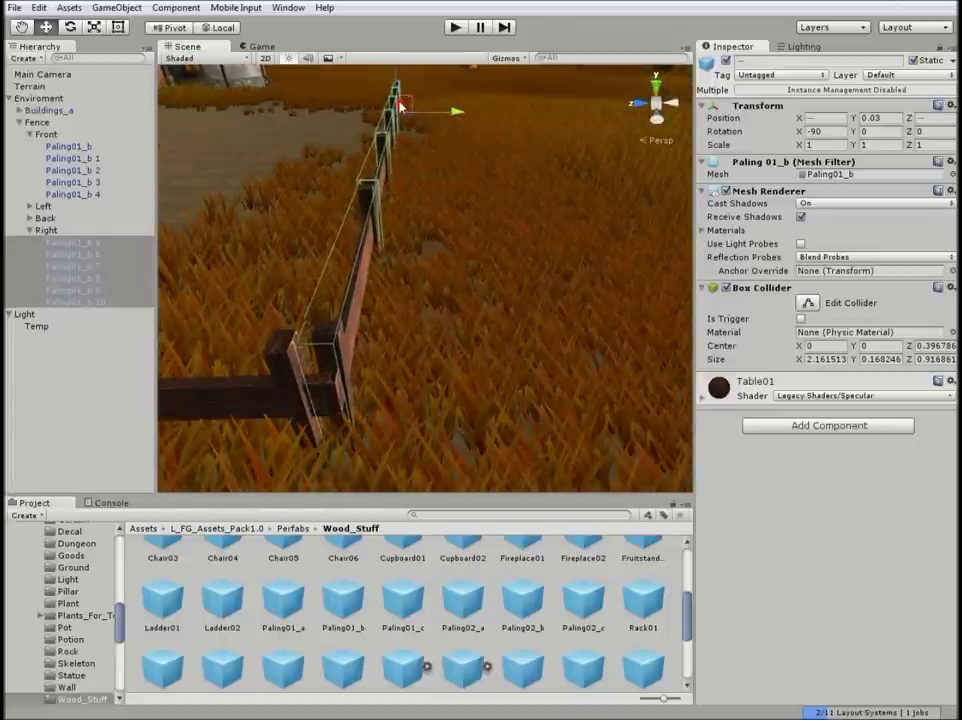
right_drag(450, 117, 554, 155)
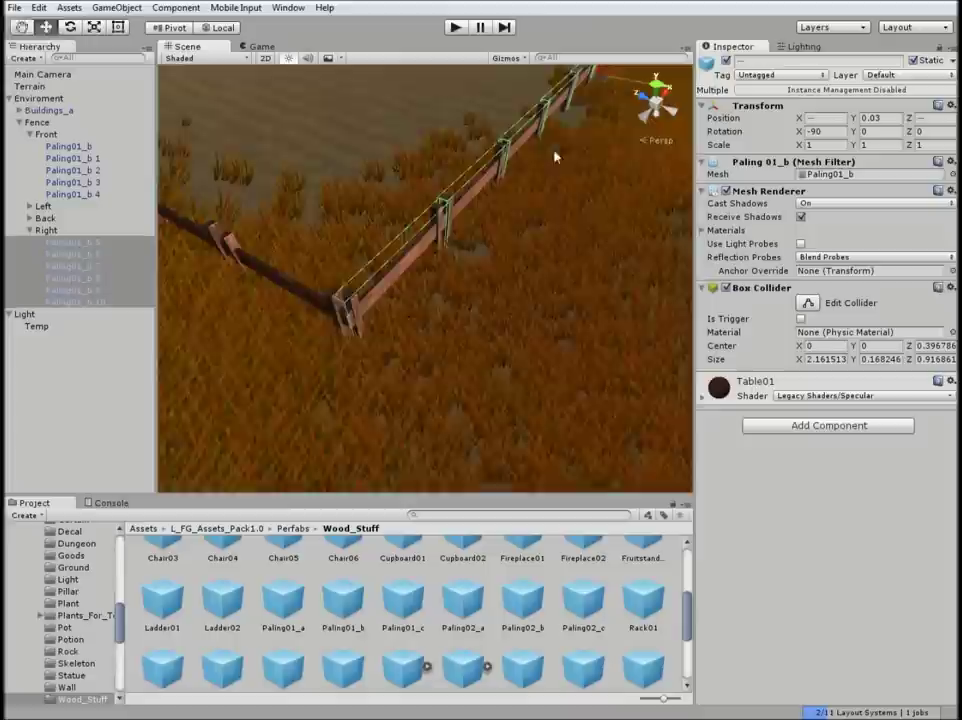
click(346, 279)
mouse_move(346, 279)
right_down()
mouse_move(358, 310)
mouse_move(379, 240)
mouse_move(285, 312)
right_up()
click(358, 310)
click(370, 270)
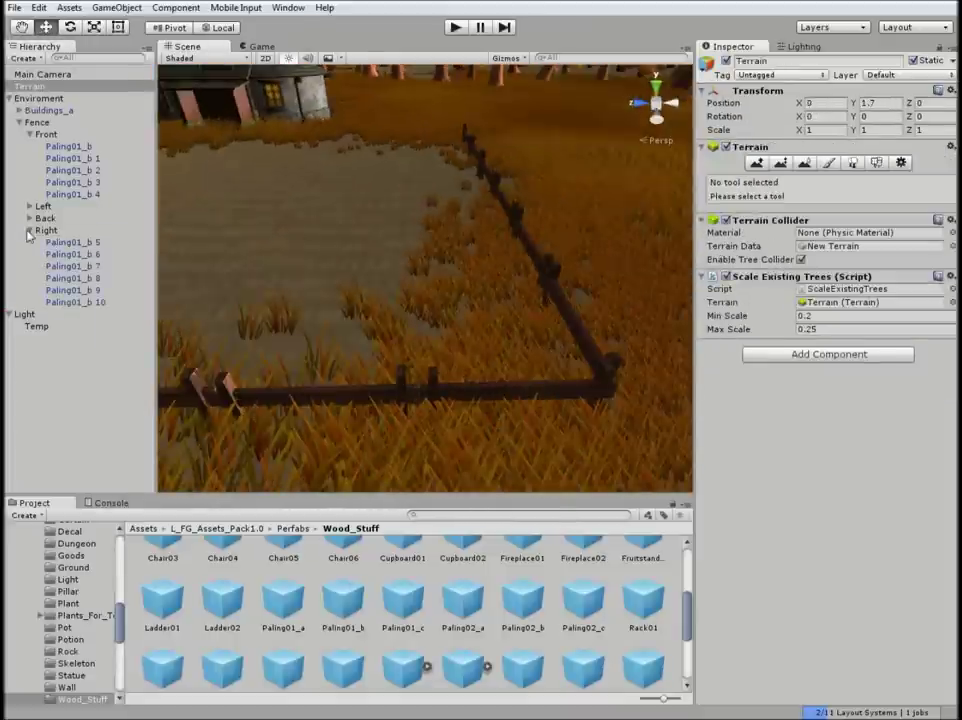
Step: Put palings 17–21 under Front, move them to finish the front corner, and add a Paling01_c
click(434, 314)
right_drag(434, 314, 329, 363)
click(329, 363)
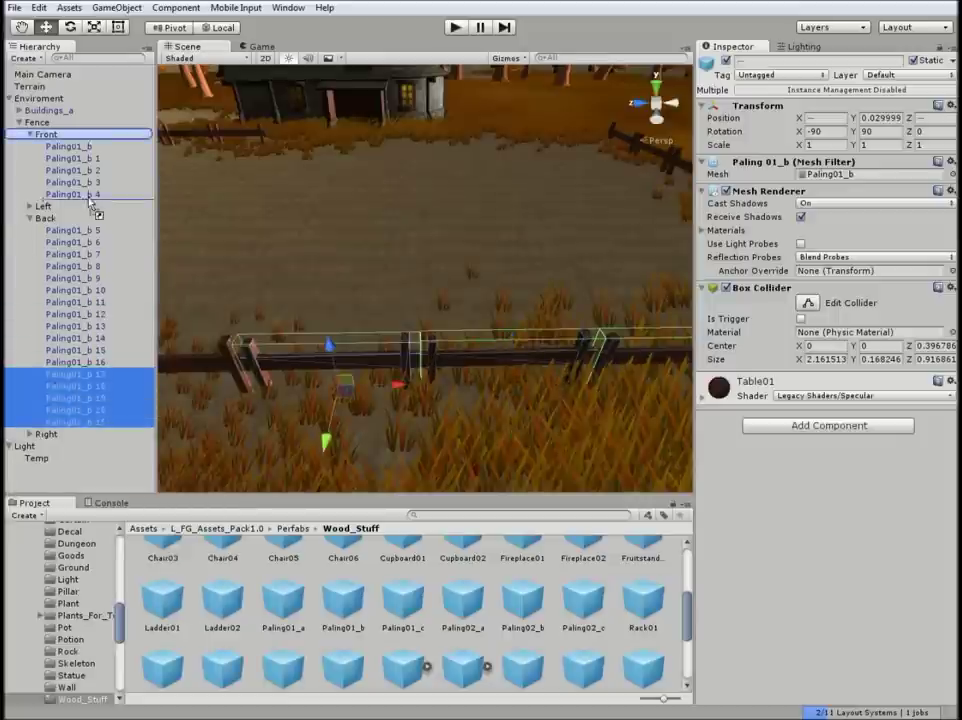
click(97, 207)
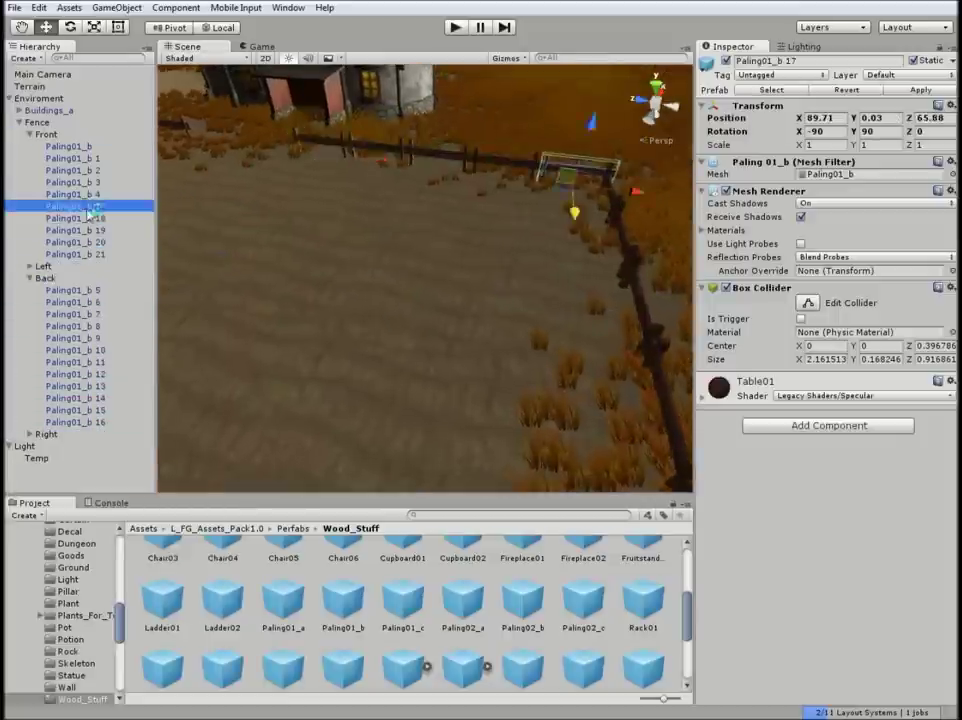
shift+click(97, 254)
right_drag(330, 300, 284, 347)
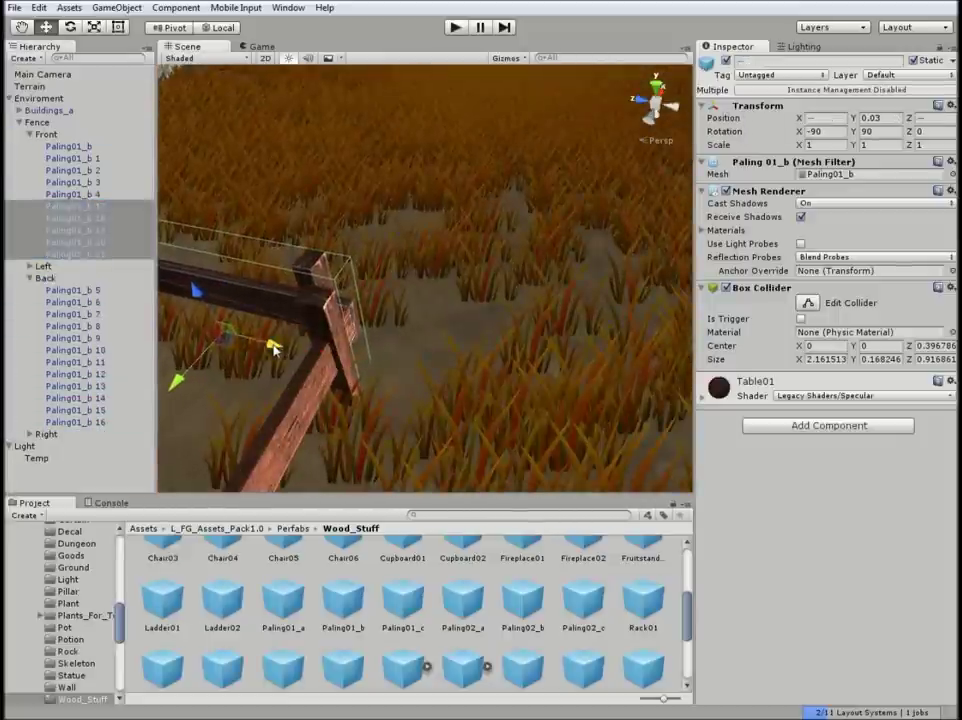
click(254, 398)
right_drag(254, 398, 325, 346)
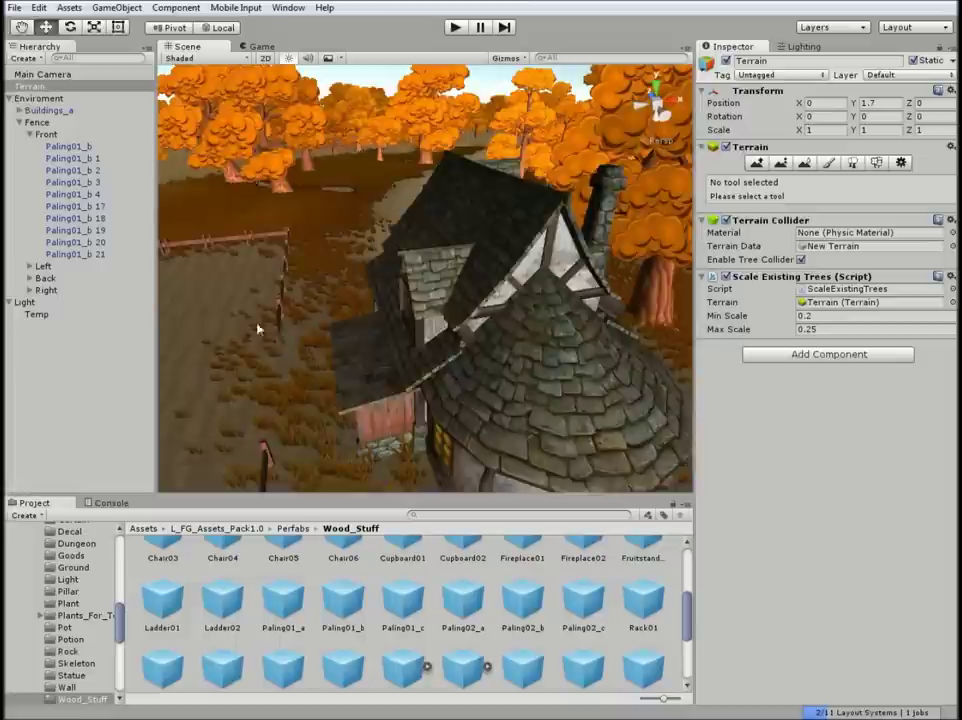
drag(283, 600, 515, 300)
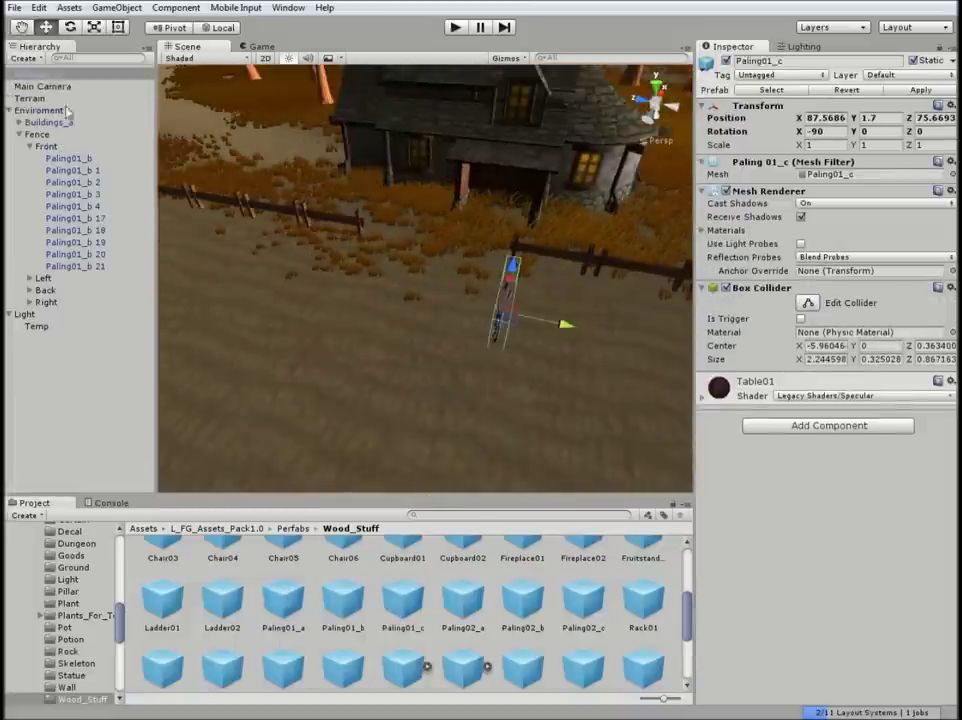
Step: Position the Paling01_c piece in the front fence with the Move tool
right_drag(365, 279, 524, 333)
click(726, 61)
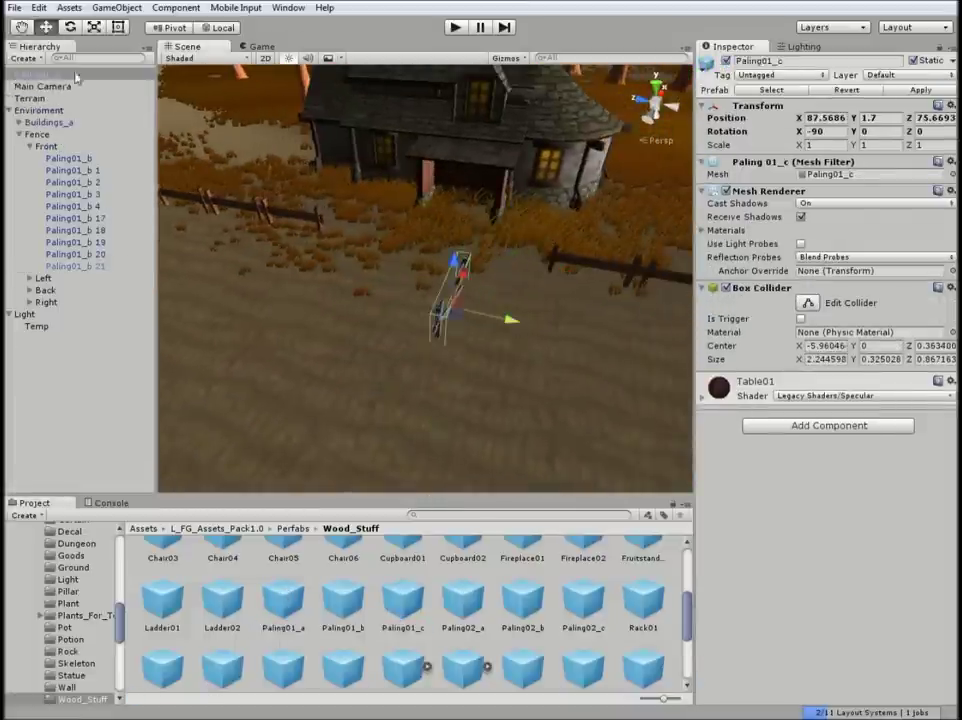
key(w)
click(362, 392)
click(322, 285)
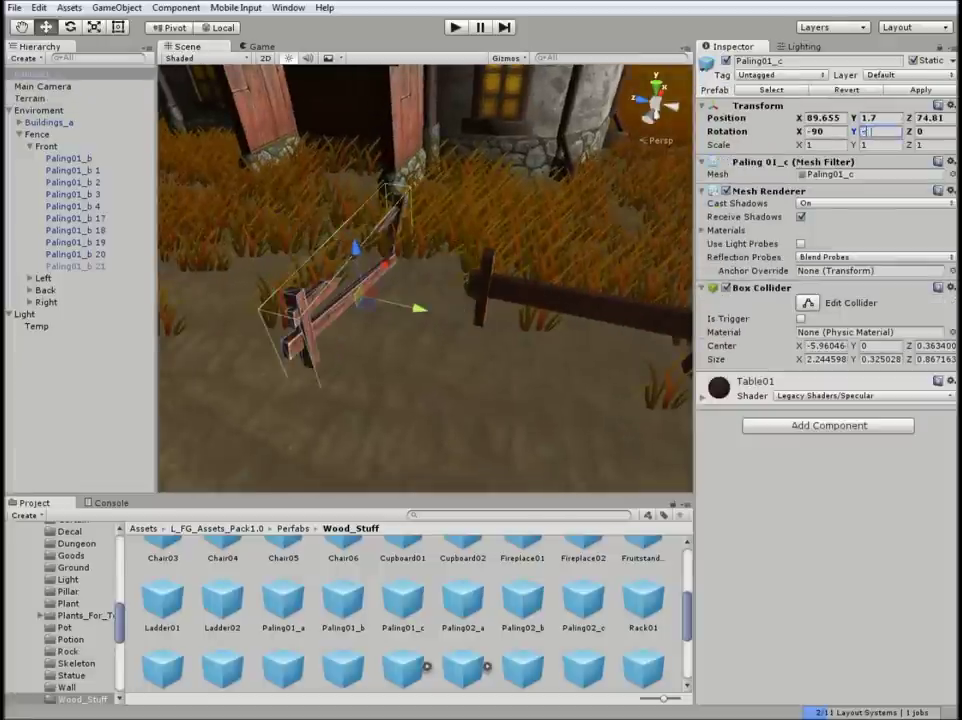
mouse_move(362, 257)
mouse_down()
mouse_move(352, 258)
mouse_move(949, 303)
mouse_up()
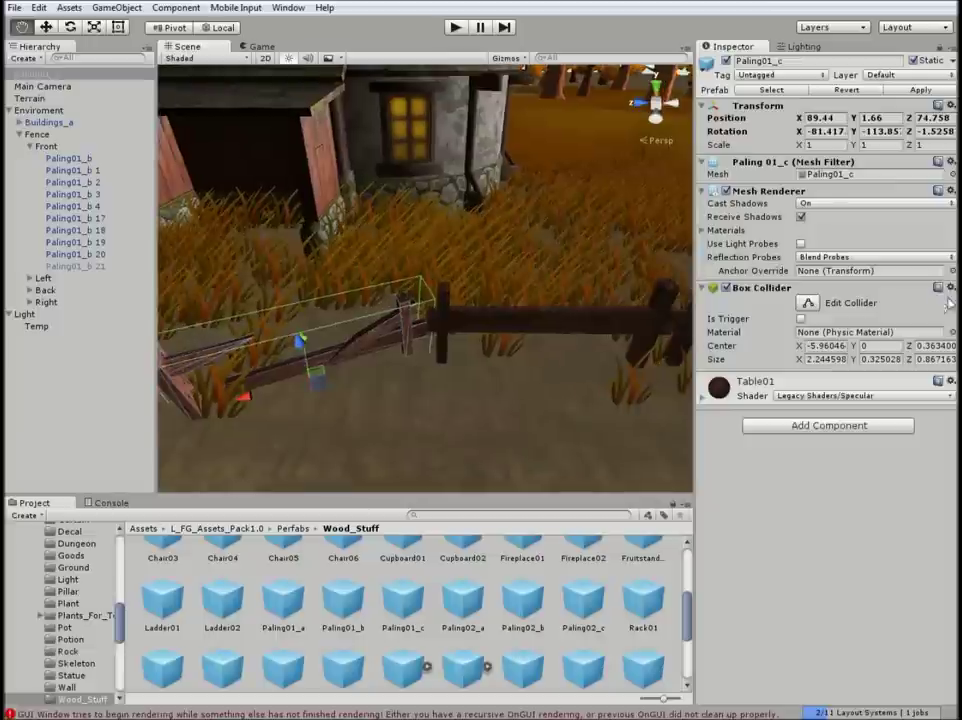
Step: Select Paling01_b 21 and frame the broken fence piece in the view
click(397, 318)
click(386, 322)
click(290, 322)
click(93, 262)
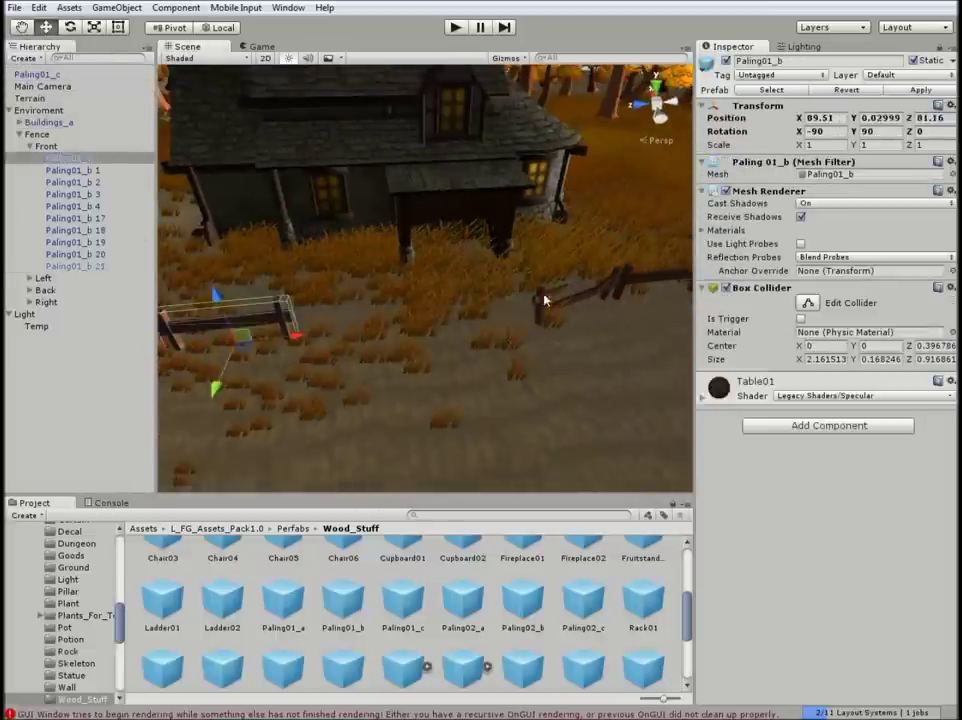
double_click(150, 265)
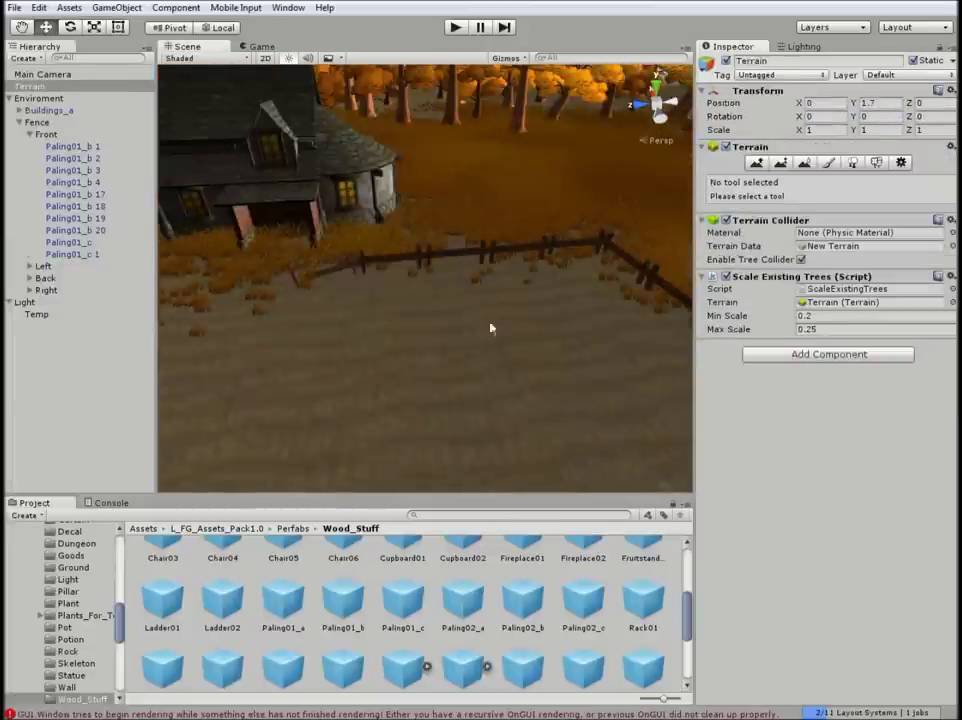
Step: Replace a left fence section with a broken Paling01_c placed in the Left group
click(405, 282)
key(f)
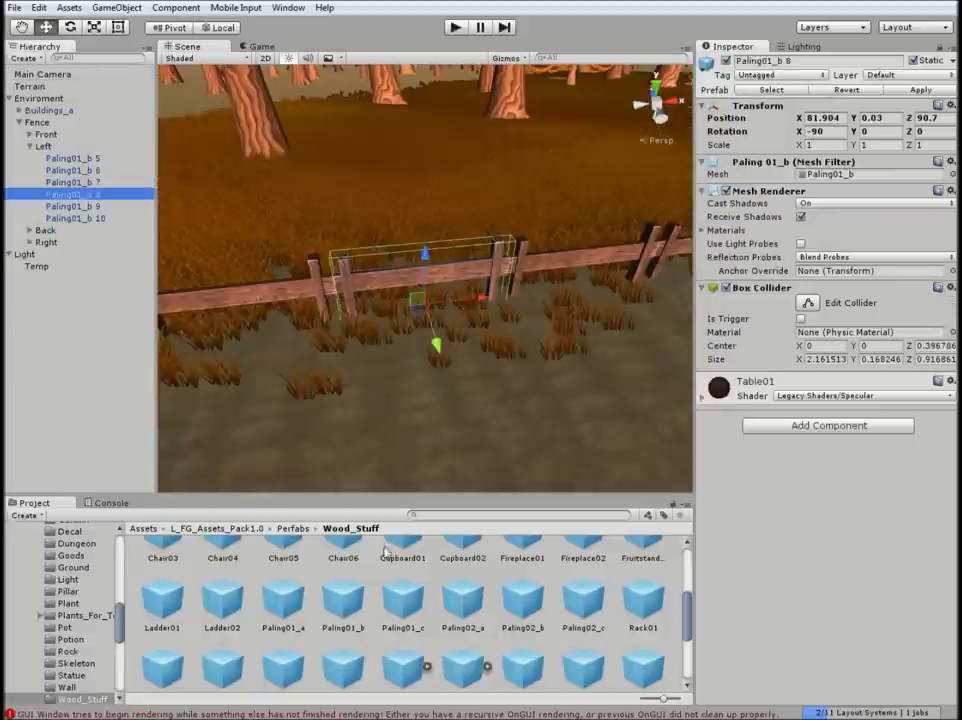
drag(403, 600, 58, 140)
key(Delete)
drag(38, 74, 50, 170)
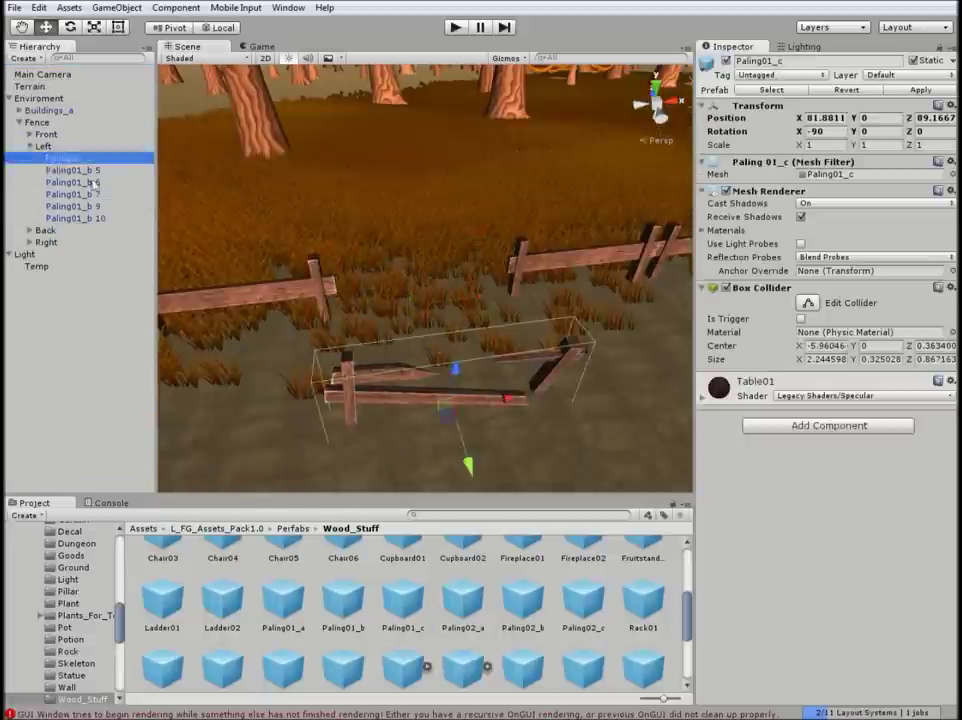
Step: Check the placed fence pieces and preview the scene in the Game view
click(438, 361)
click(354, 290)
click(354, 318)
mouse_move(354, 318)
right_down()
mouse_move(576, 323)
mouse_move(161, 281)
right_up()
click(576, 323)
click(260, 46)
click(197, 47)
Step: Add a rotated broken paling to the back fence and move it into the Back group
drag(402, 600, 397, 250)
key(e)
click(316, 309)
key(w)
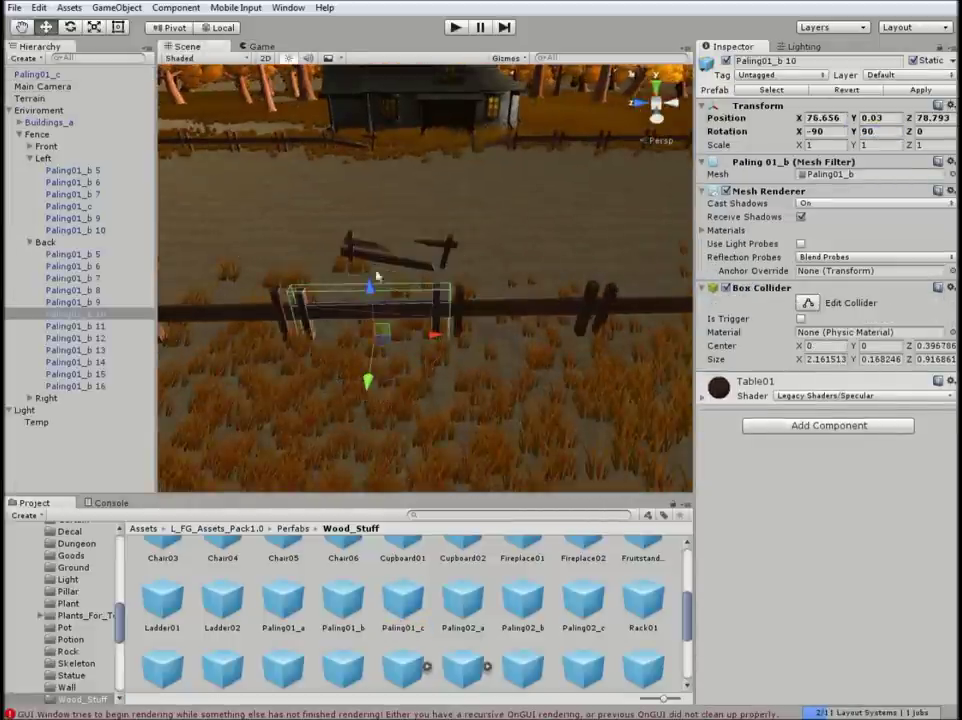
drag(65, 373, 100, 316)
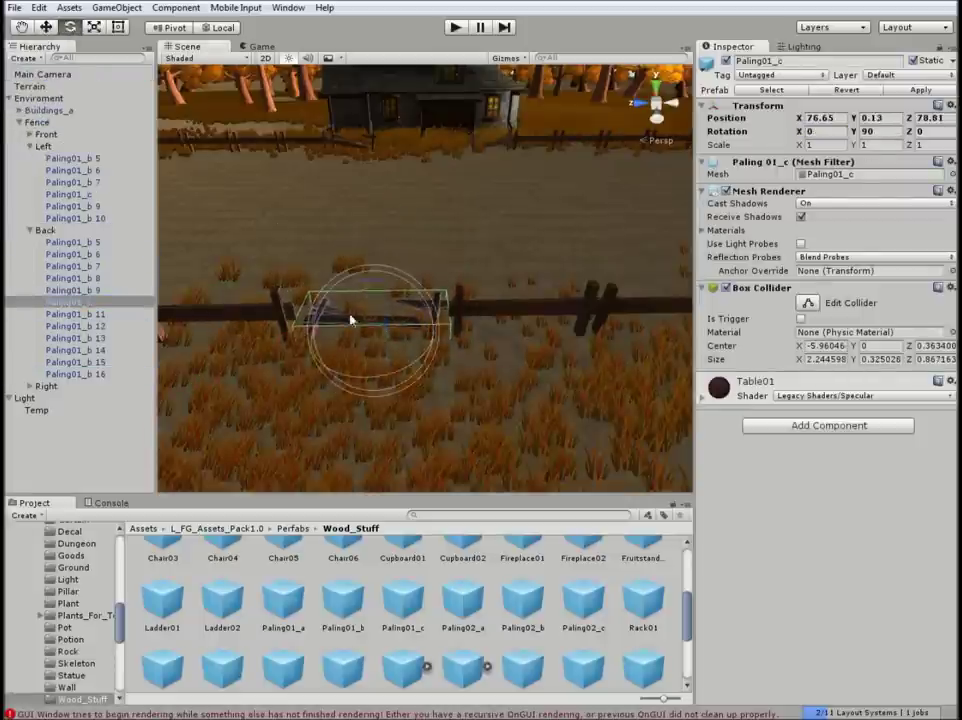
click(573, 270)
mouse_move(573, 270)
alt+mouse_down()
mouse_move(493, 230)
mouse_move(339, 240)
alt+mouse_up()
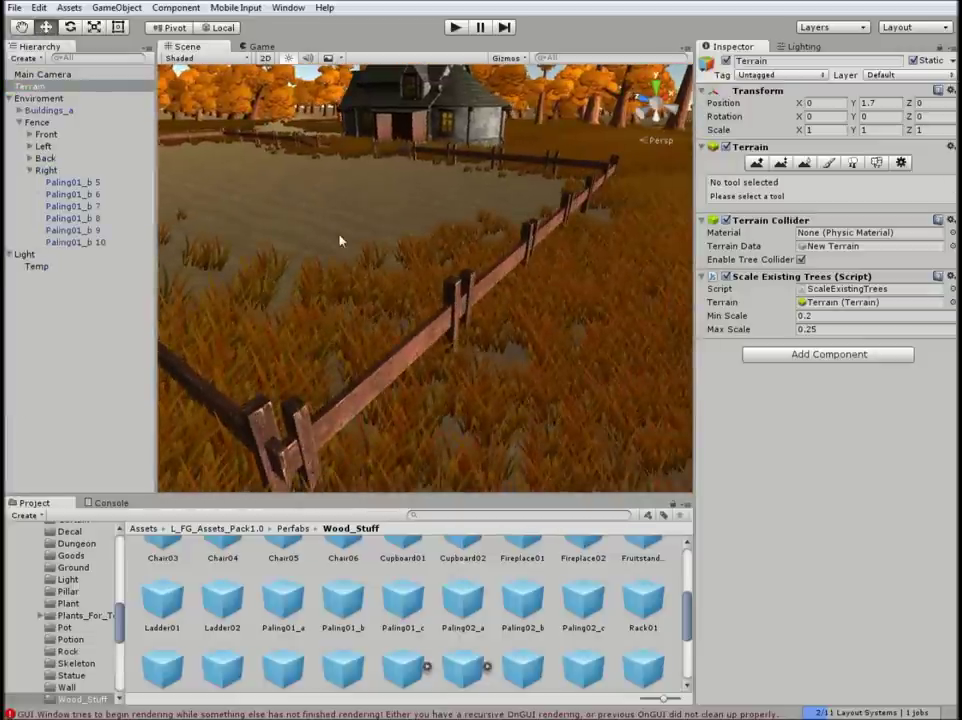
Step: Replace a right fence section with a broken paling in the Right group
click(375, 305)
drag(402, 600, 393, 387)
drag(60, 278, 46, 170)
key(f)
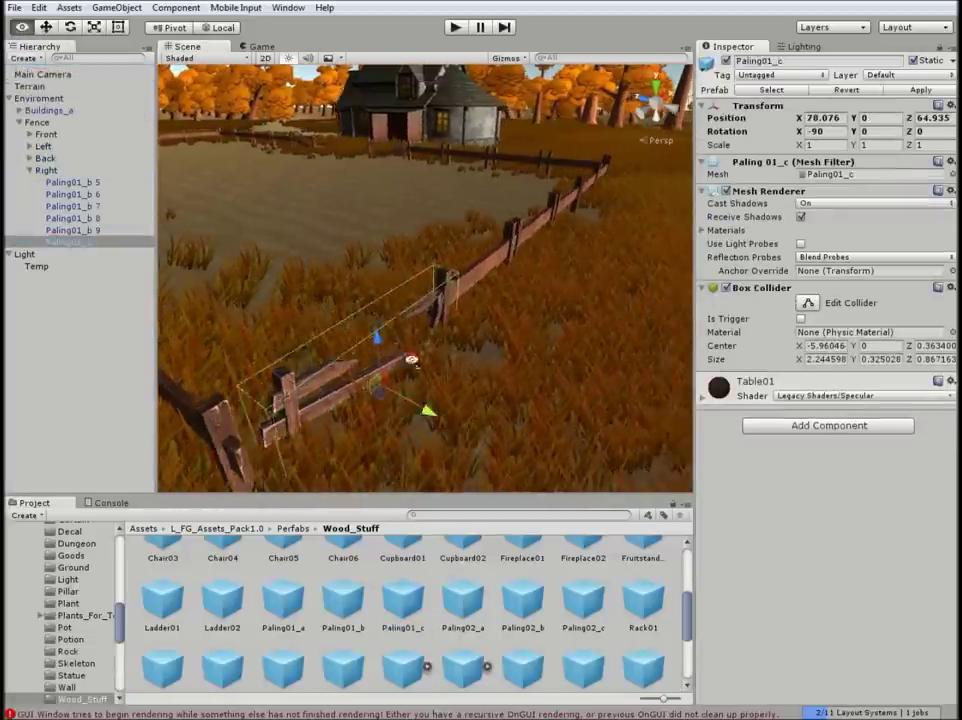
alt+drag(443, 378, 466, 386)
click(575, 180)
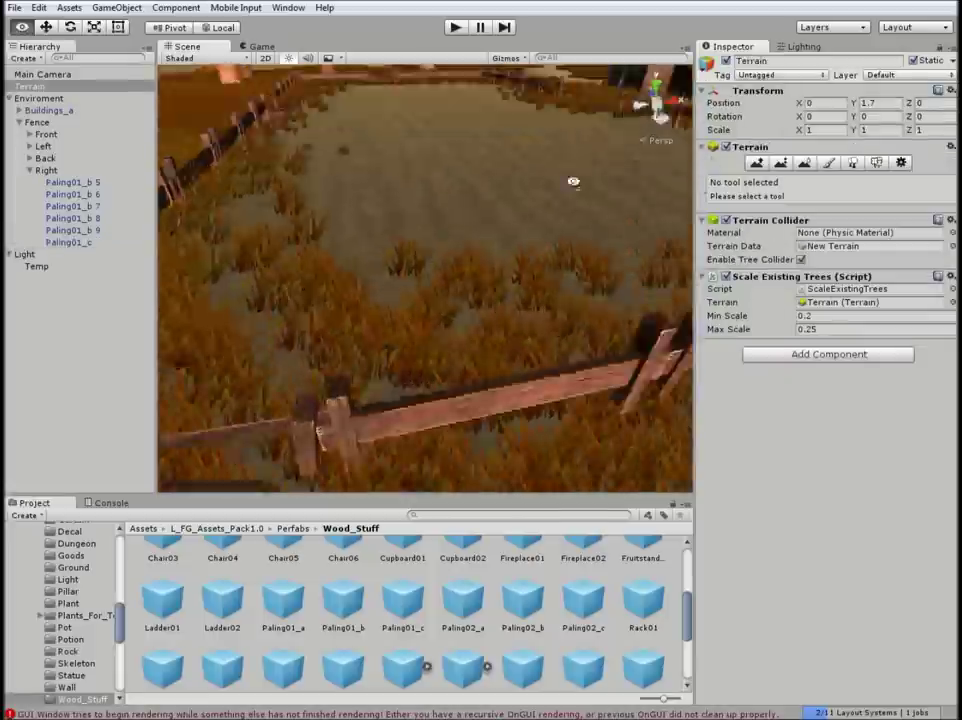
alt+drag(575, 180, 464, 361)
Step: Place and rotate a second broken paling on the right fence
click(464, 361)
mouse_move(402, 600)
mouse_down()
mouse_move(390, 320)
mouse_move(398, 357)
mouse_move(230, 322)
mouse_up()
key(e)
key(w)
click(453, 241)
scroll(390, 202, up, 5)
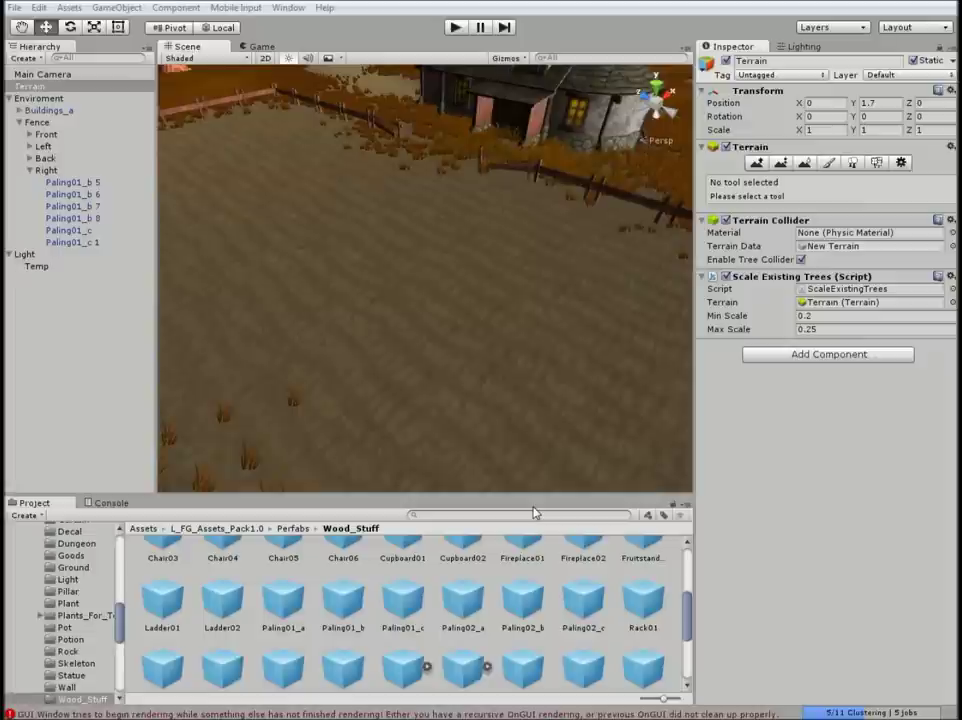
mouse_move(813, 660)
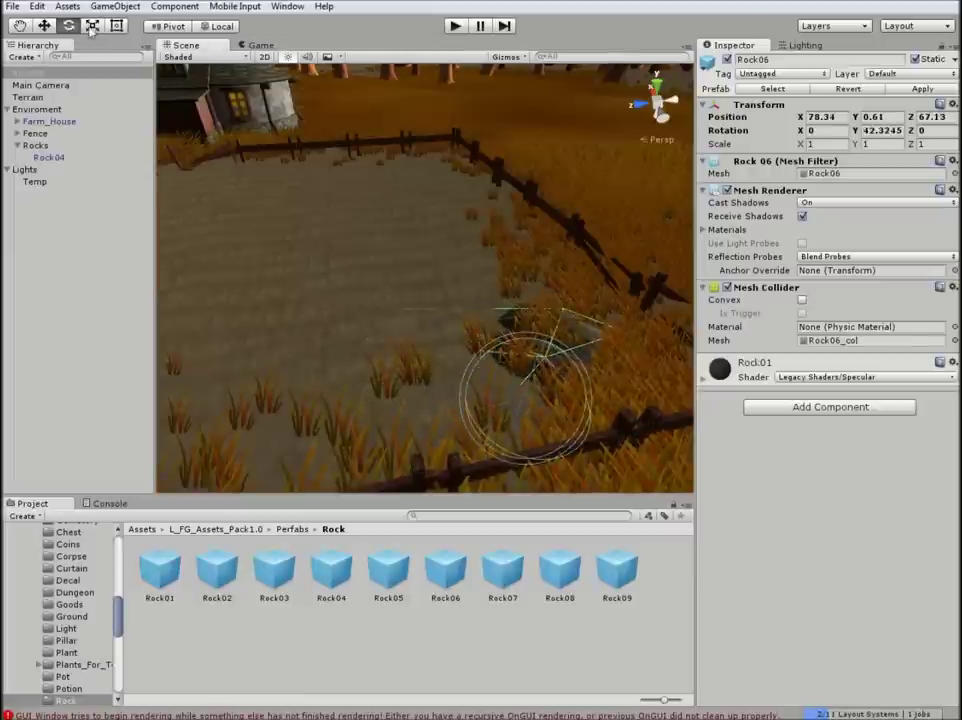
Step: Drop Rock01, Rock02, Rock03, Rock05 and Rock07 into the fenced field, then collapse Farm_House and Rocks
key(w)
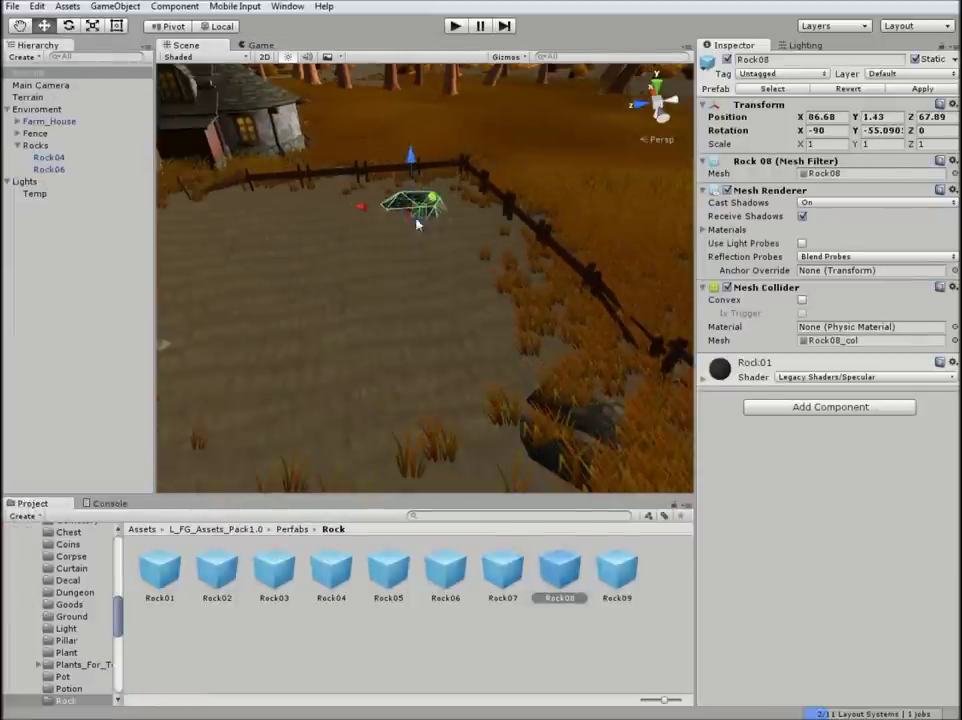
alt+drag(408, 222, 314, 258)
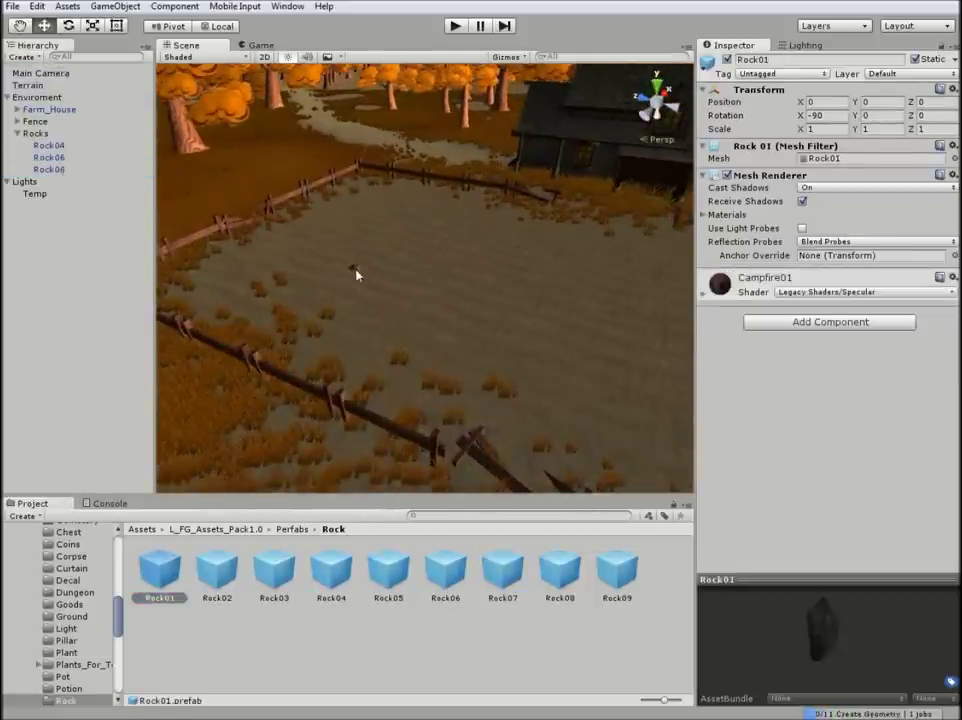
drag(357, 275, 490, 300)
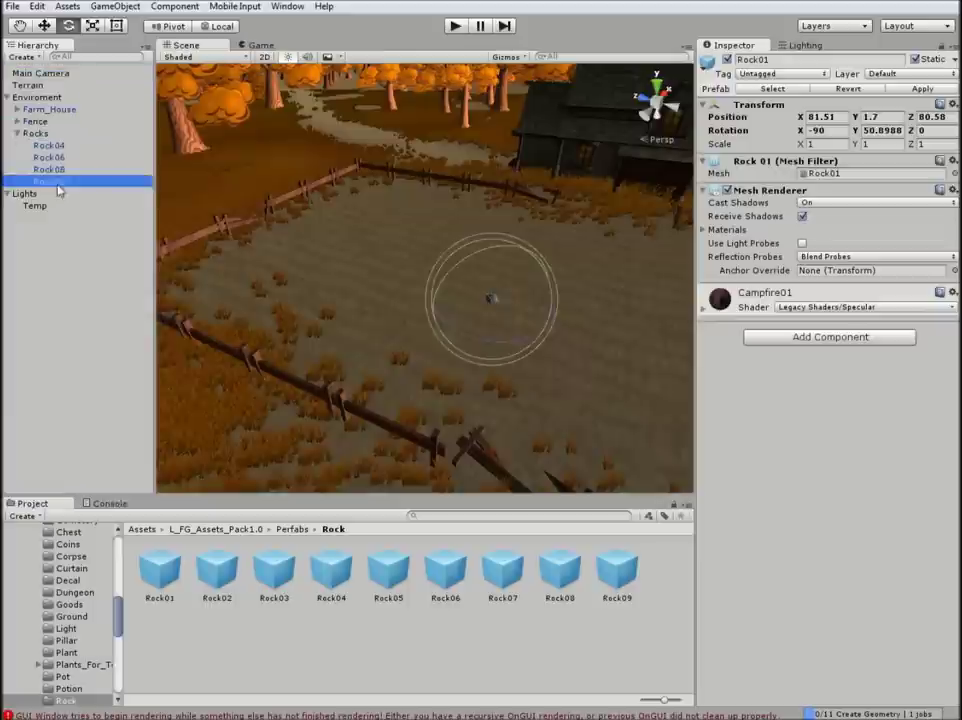
drag(217, 572, 582, 293)
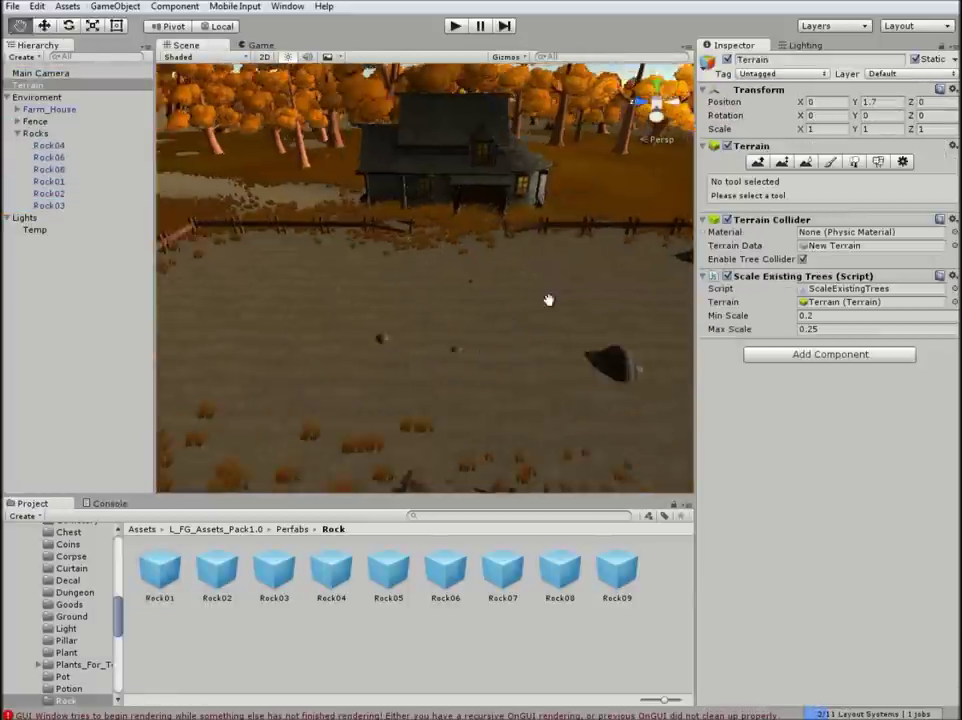
click(220, 572)
drag(379, 306, 379, 306)
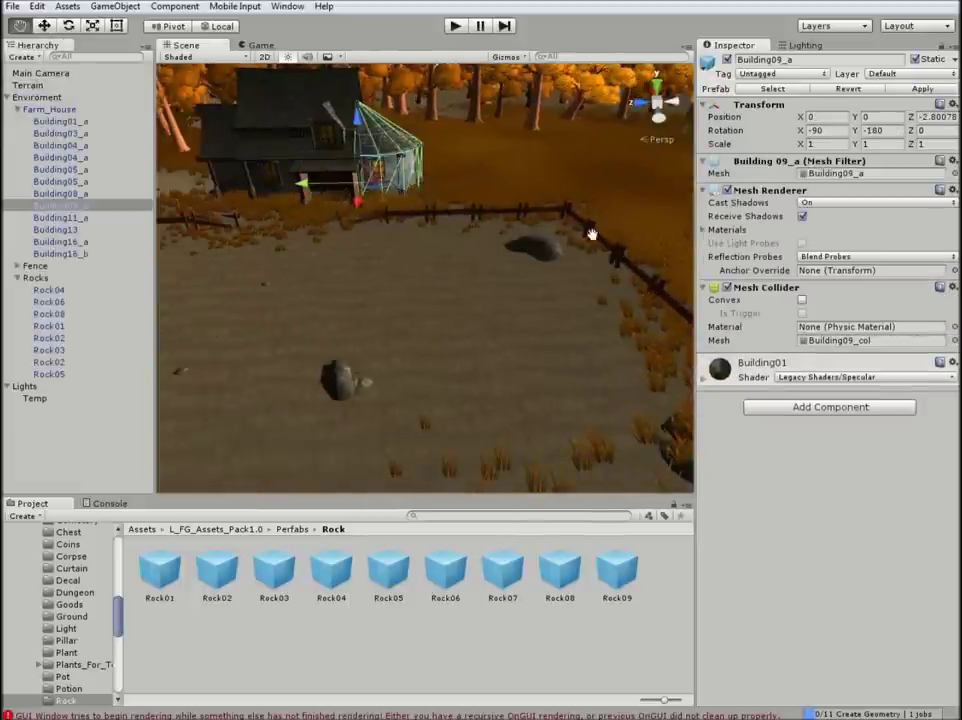
drag(270, 343, 255, 336)
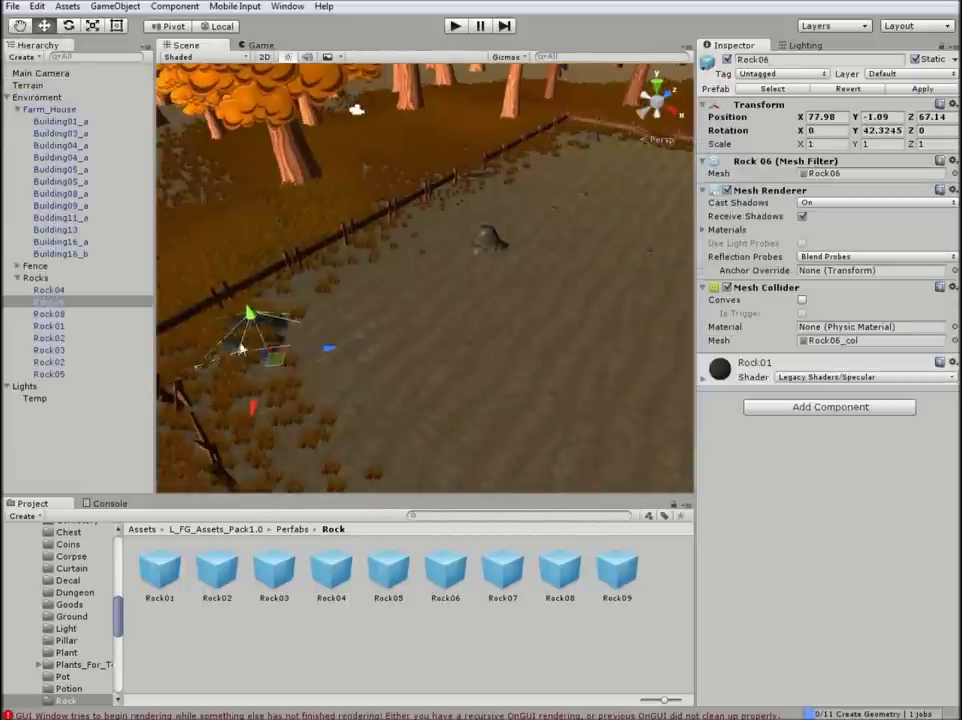
key(f)
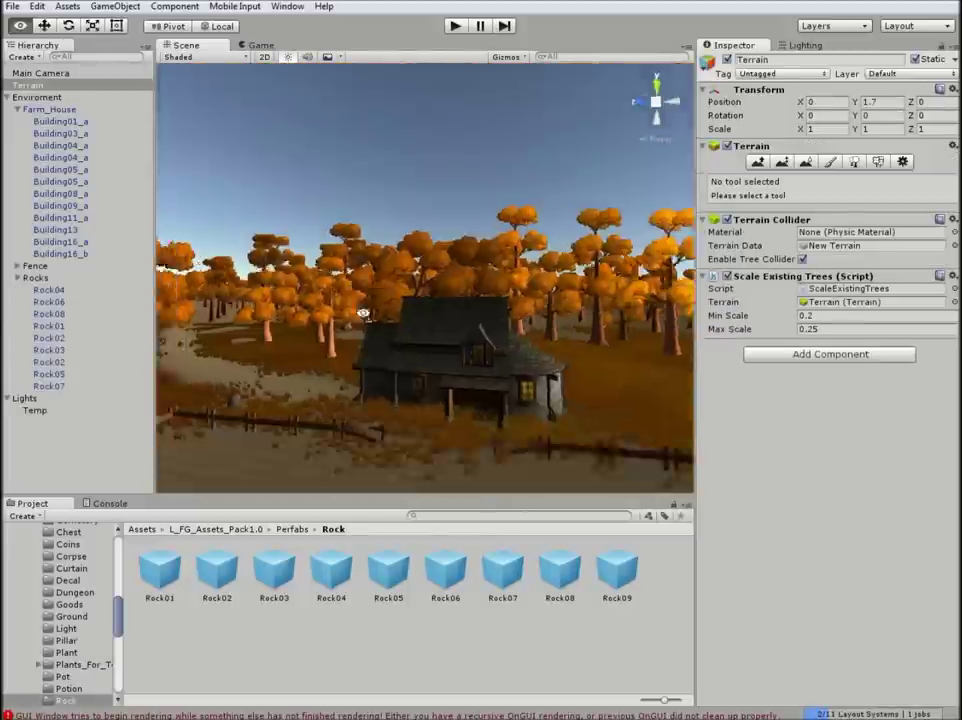
click(17, 109)
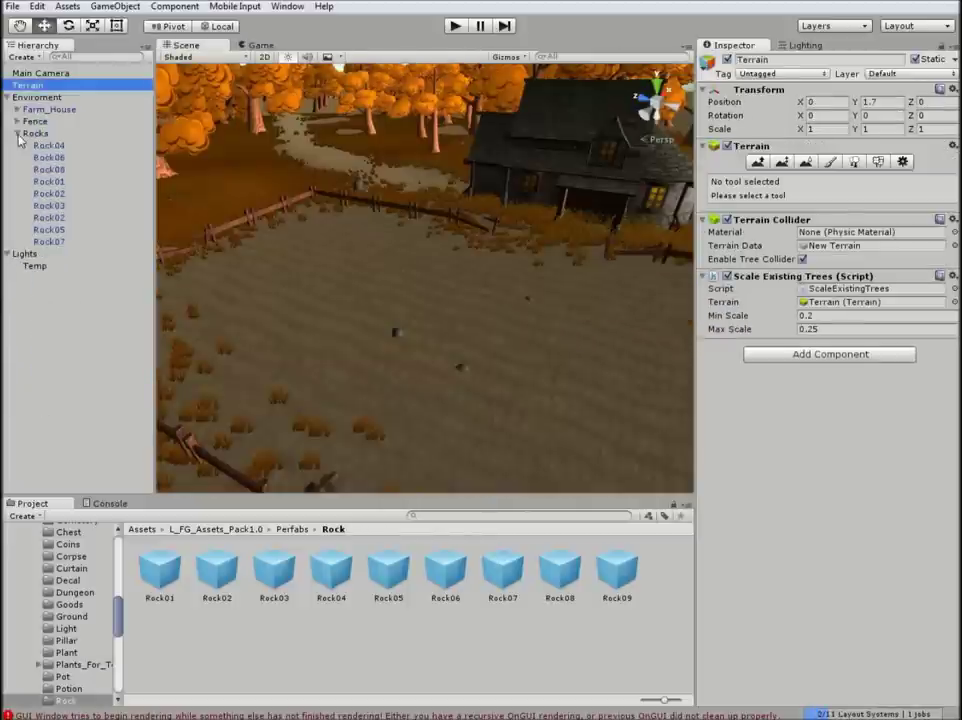
click(17, 133)
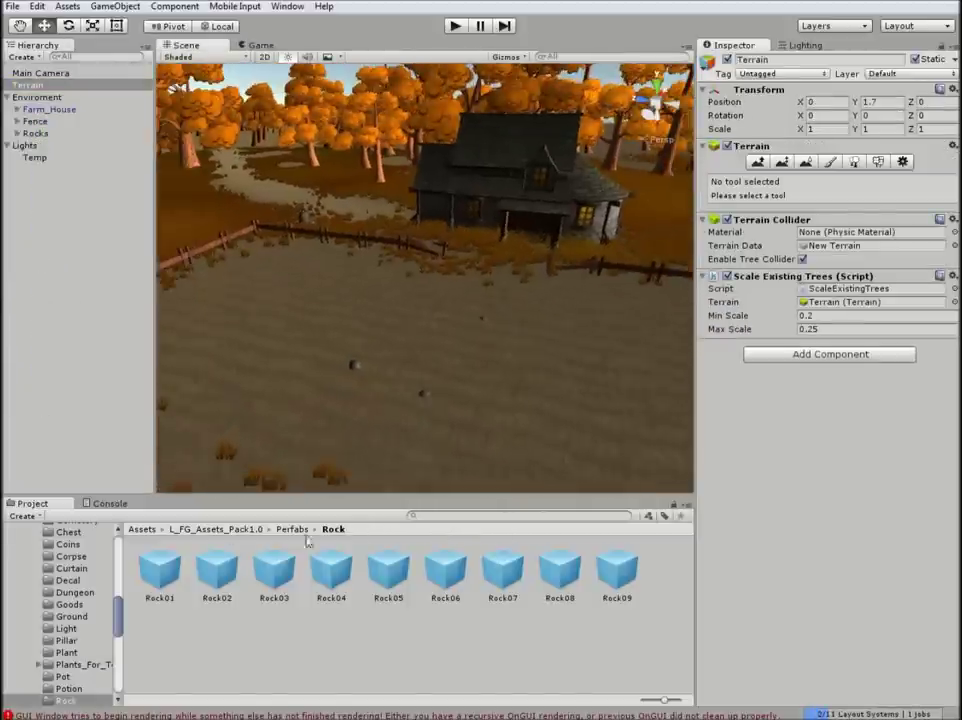
Step: Open the Plants_For_Terrain prefab folder and turn the view toward the path
click(294, 529)
scroll(545, 621, down, 3)
double_click(221, 645)
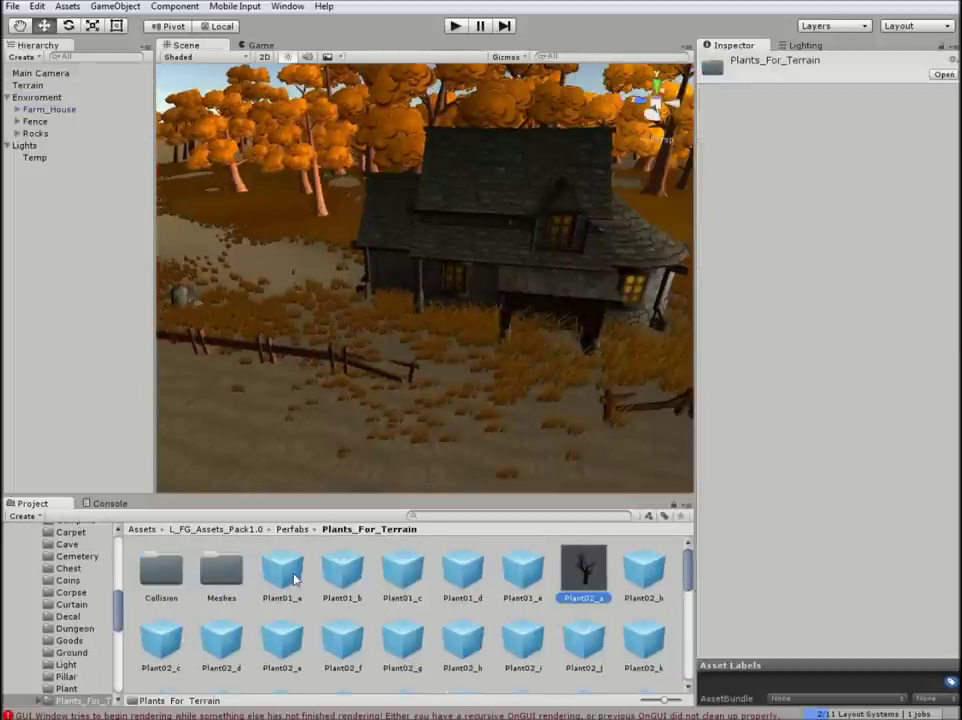
click(294, 578)
click(361, 253)
click(384, 305)
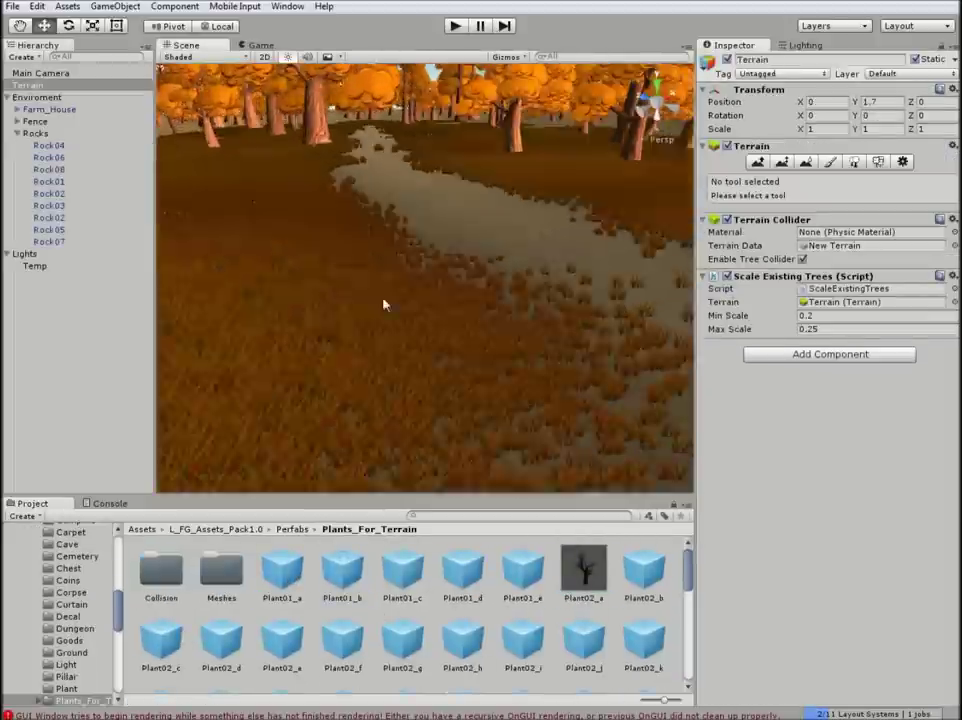
right_drag(384, 305, 581, 283)
Step: Create an empty Detail group and place Plant01_a and Plant01_c plants near the path
click(282, 575)
key(ctrl+shift+n)
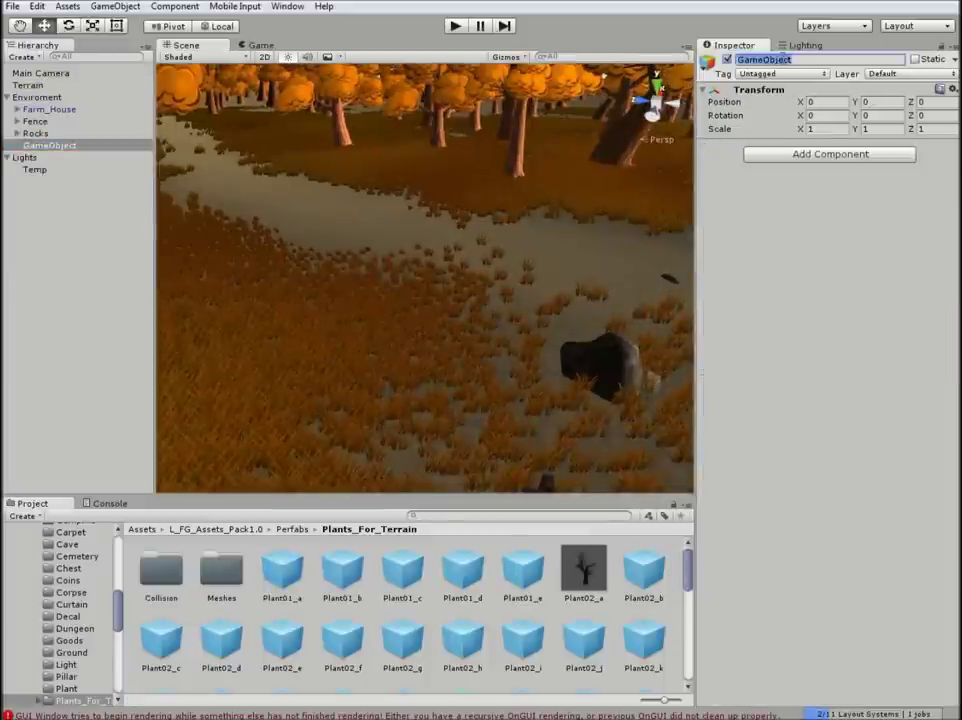
drag(282, 575, 397, 343)
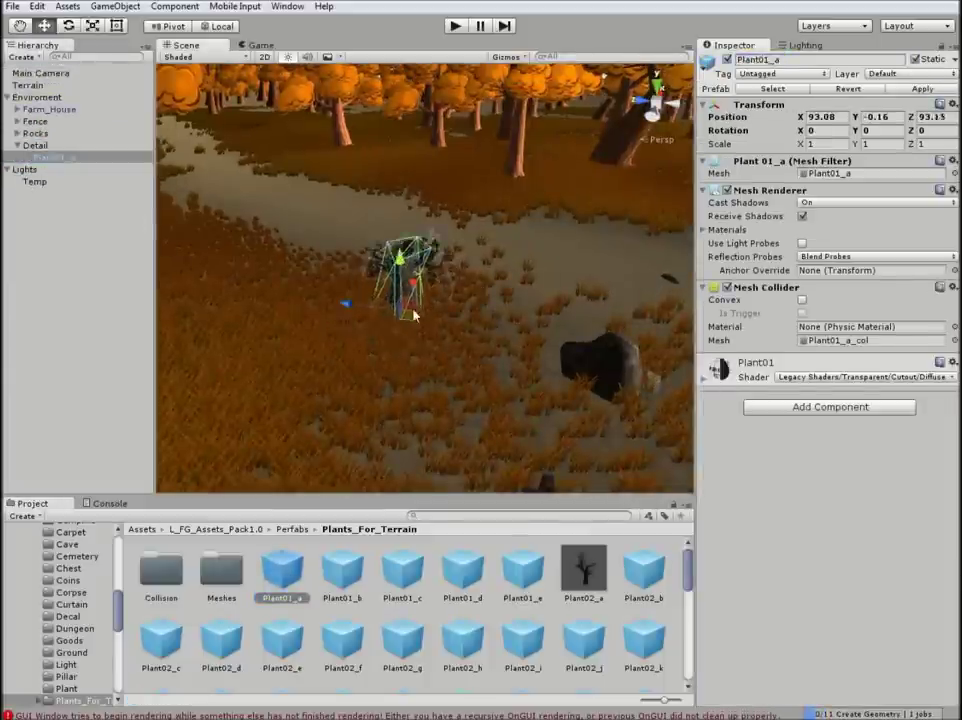
click(415, 315)
click(343, 570)
drag(399, 580, 88, 118)
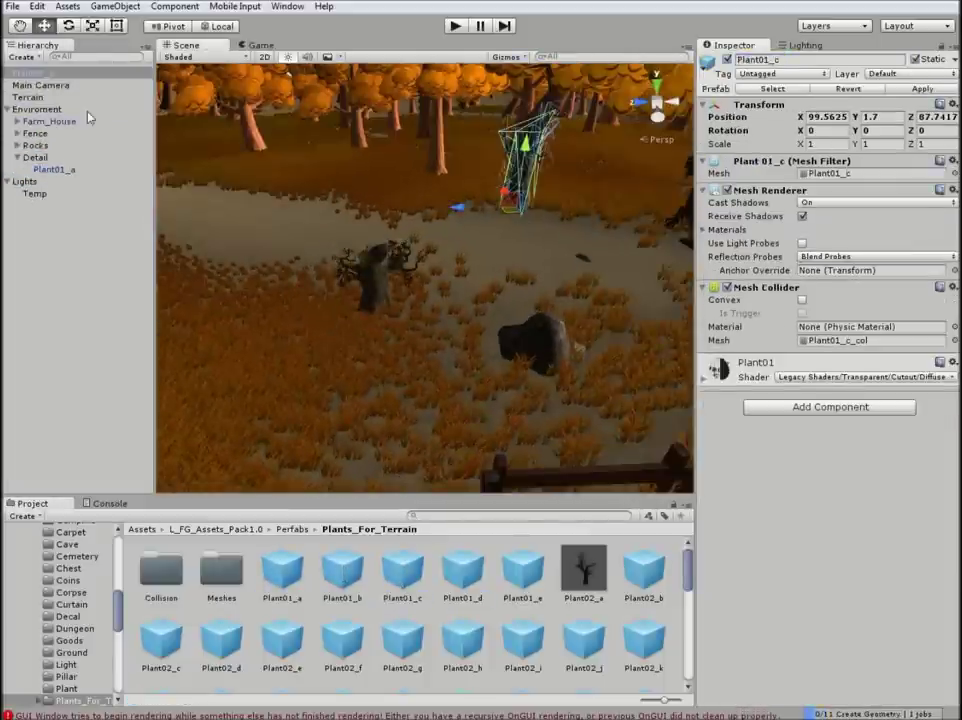
click(518, 224)
Step: Place a Plant02_h log on the path, turned to lie along it and sunk slightly into the ground
right_drag(481, 225, 524, 275)
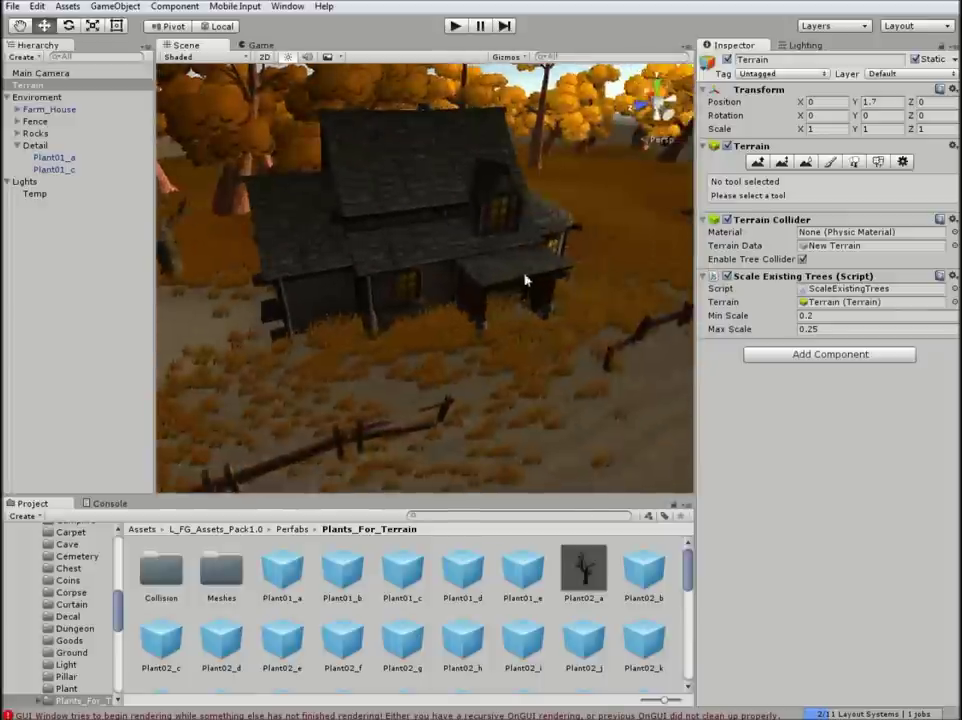
drag(522, 640, 584, 393)
click(466, 640)
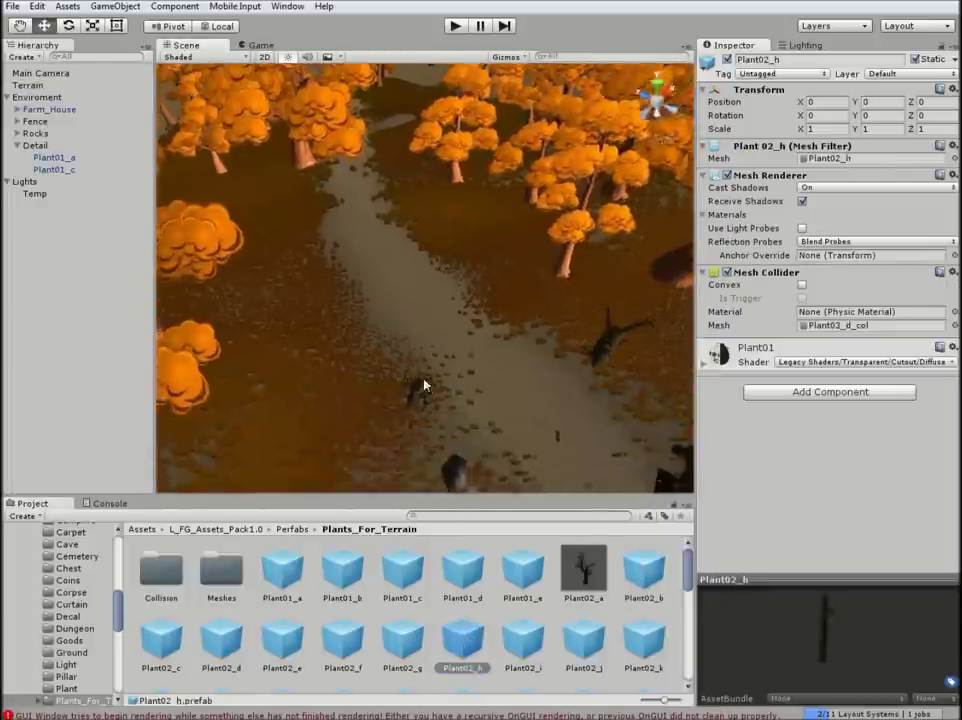
drag(474, 642, 60, 167)
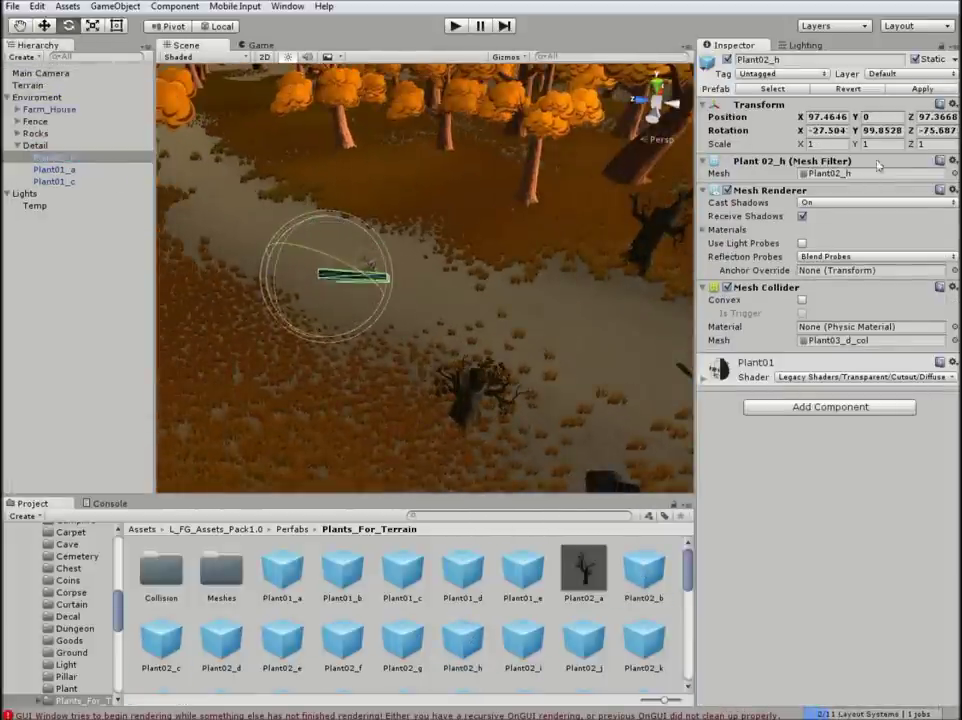
right_drag(350, 277, 200, 281)
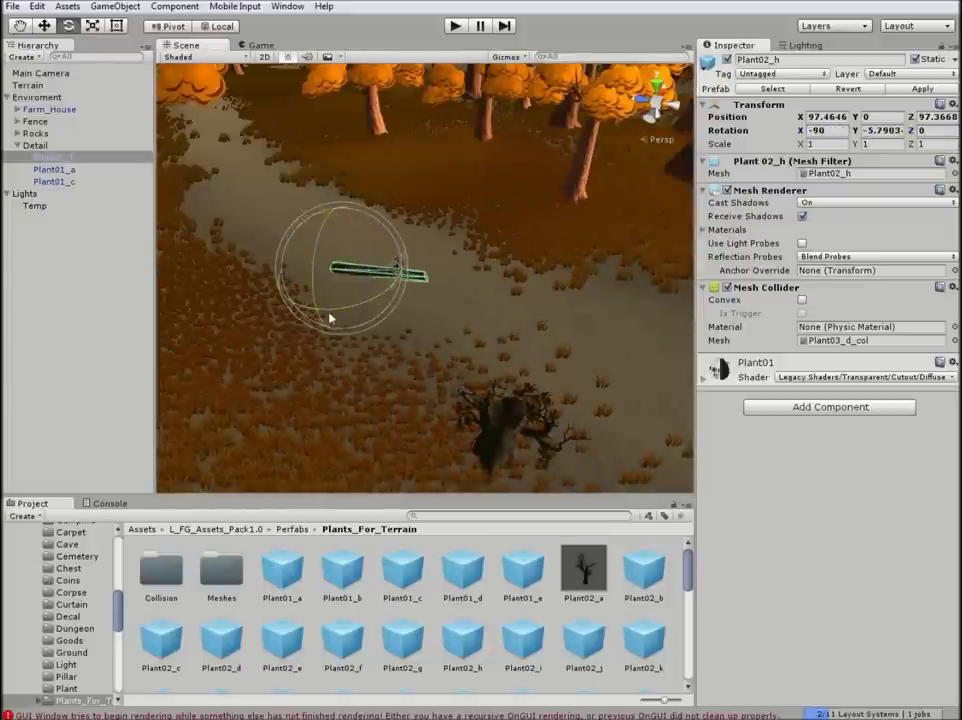
middle_drag(333, 222, 411, 320)
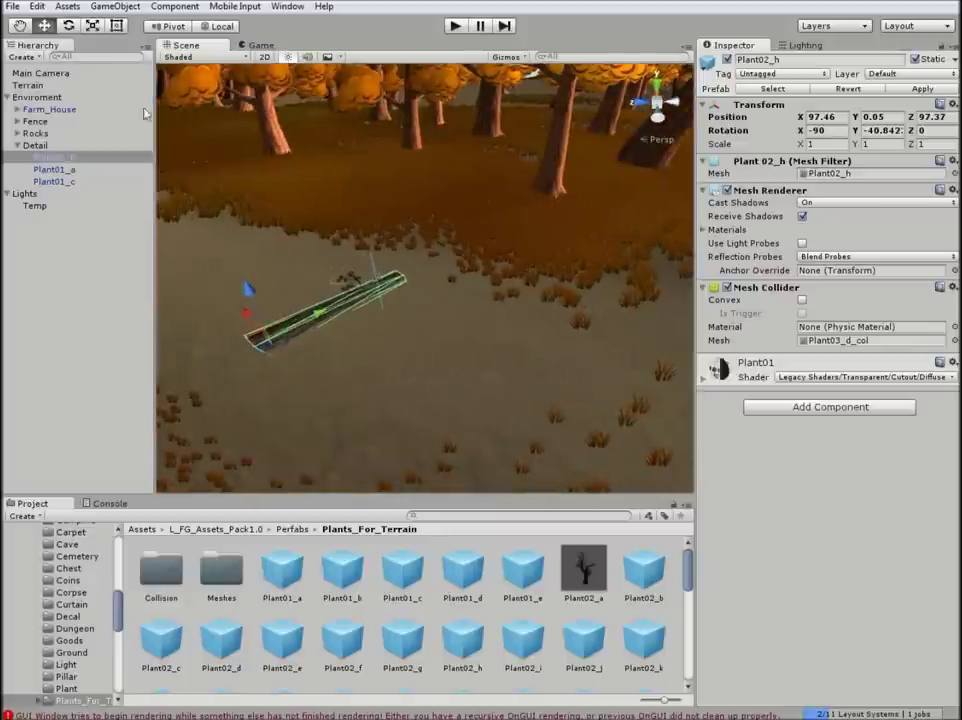
mouse_move(320, 316)
right_down()
mouse_move(410, 298)
mouse_move(380, 307)
right_up()
key(e)
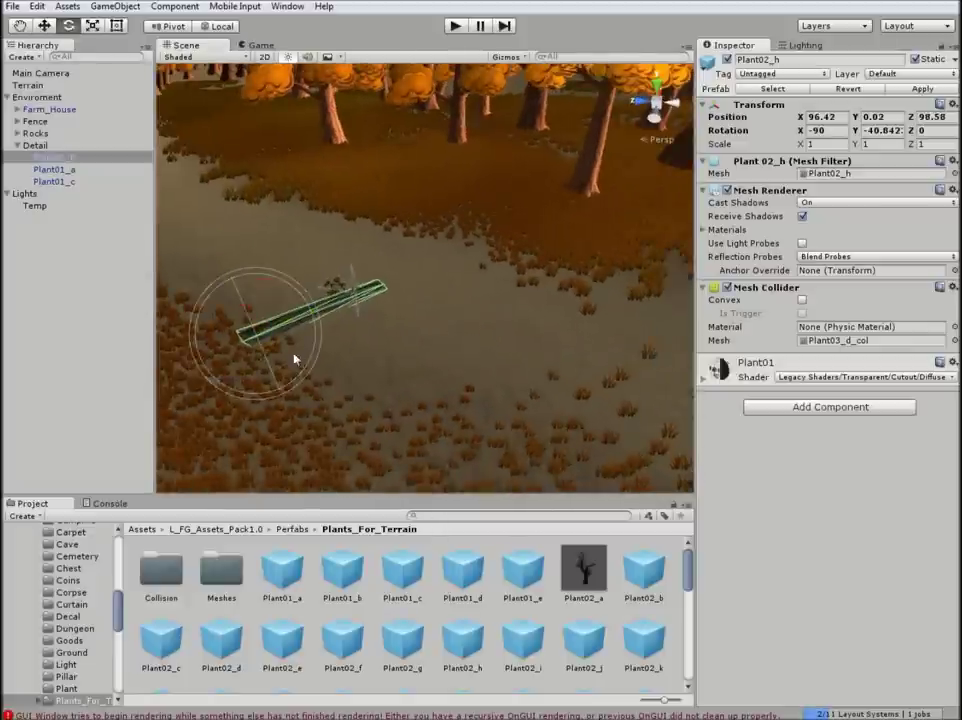
drag(222, 262, 362, 377)
right_drag(362, 377, 250, 200)
key(w)
drag(200, 140, 196, 144)
Step: Place a bare Plant02_d dead tree beside the farmhouse fence
mouse_move(320, 203)
right_down()
mouse_move(477, 223)
mouse_move(357, 194)
right_up()
click(357, 194)
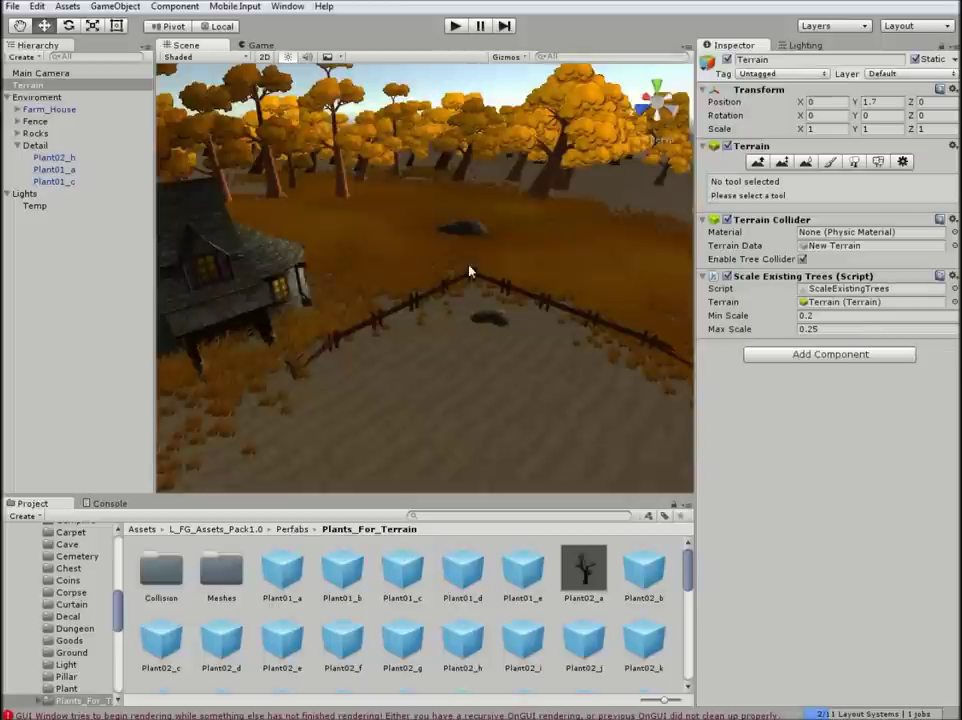
click(580, 570)
drag(296, 672, 479, 281)
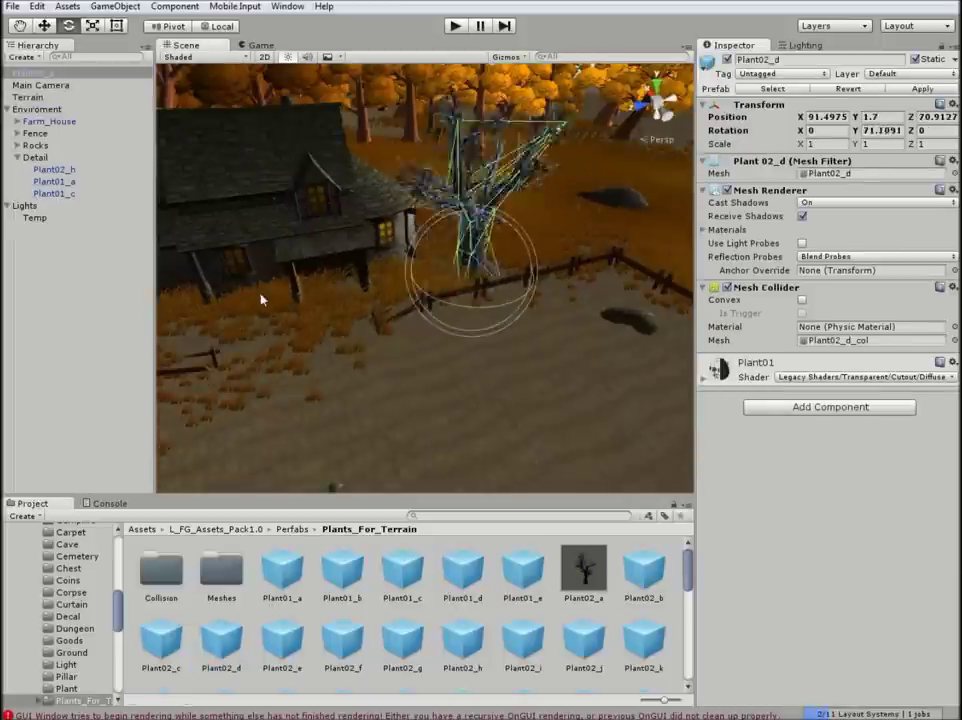
Step: Set the dead tree's Transform Scale to 1.2 and return to the Perfabs folder
right_drag(475, 285, 450, 270)
text(1.5)
key(Tab)
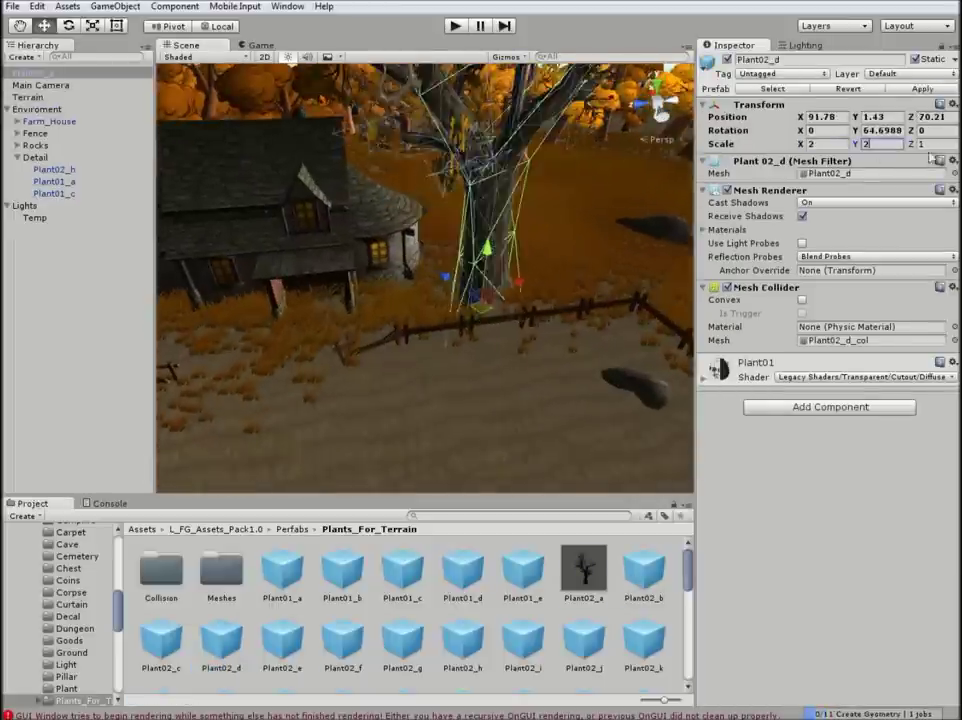
text(1.5)
key(Tab)
text(1.5)
text(1.2)
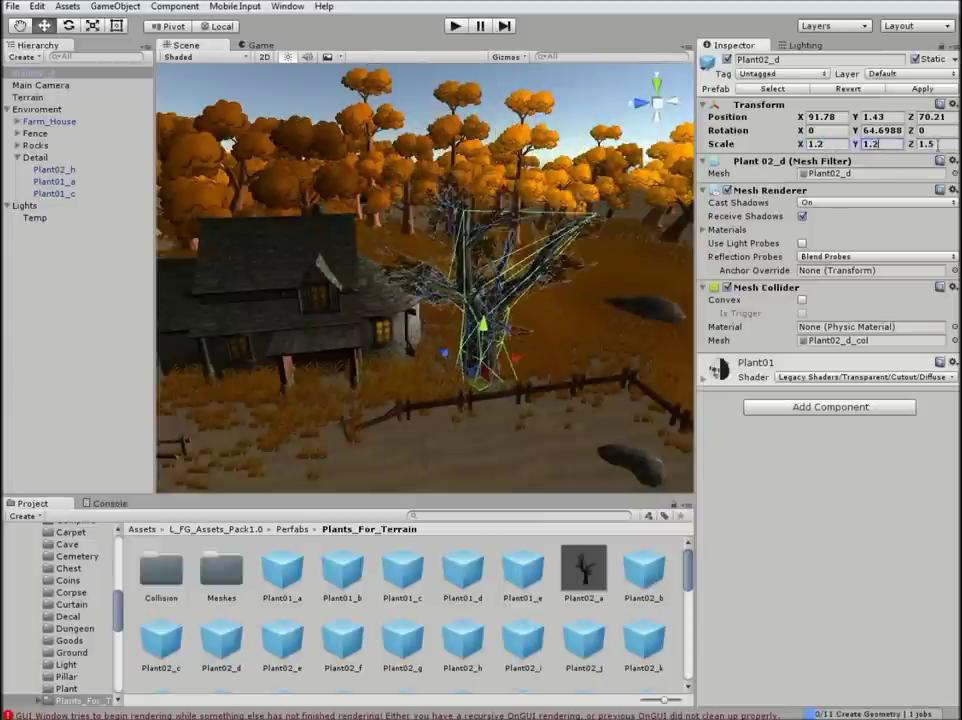
drag(490, 360, 508, 345)
click(508, 345)
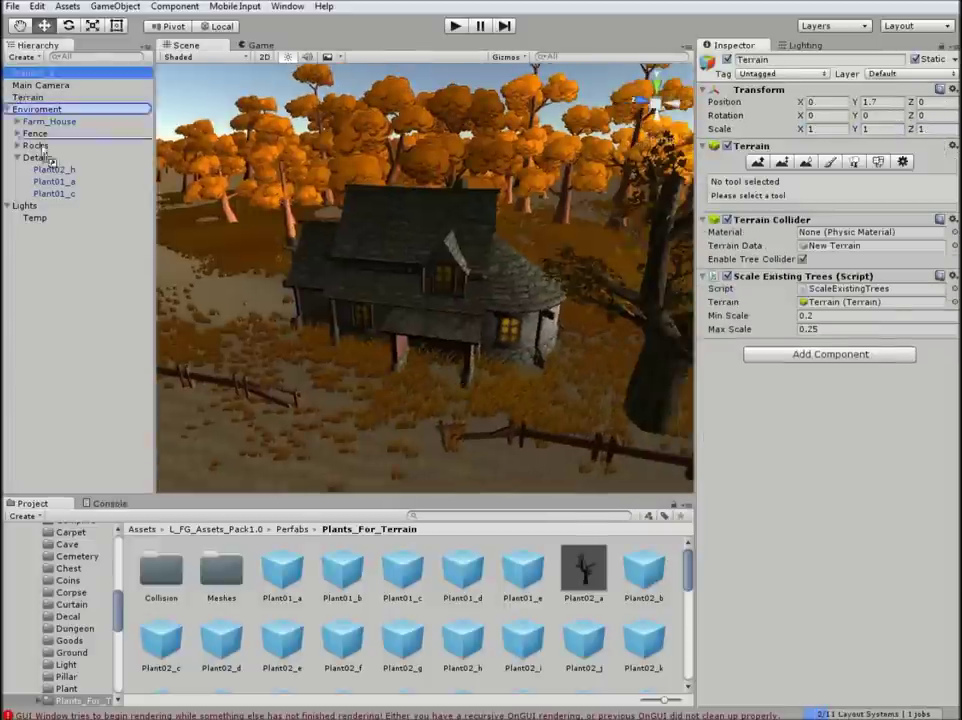
right_drag(597, 361, 440, 296)
scroll(440, 296, down, 5)
click(292, 529)
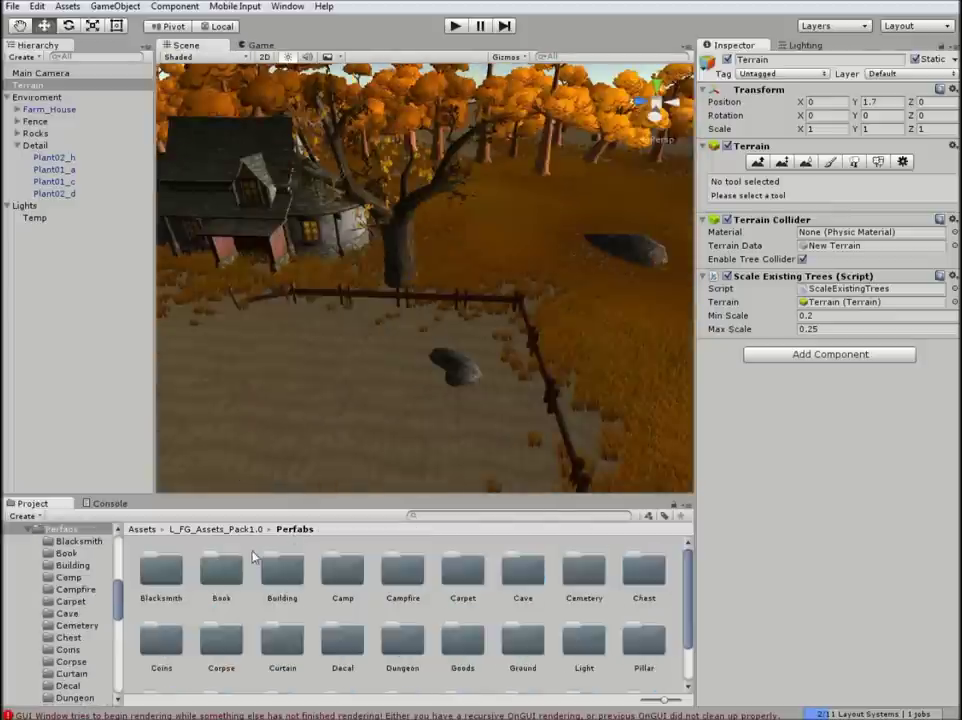
Step: Open the Building prefab folder and place a Postbox01_b in the scene
double_click(282, 575)
scroll(548, 601, down, 2)
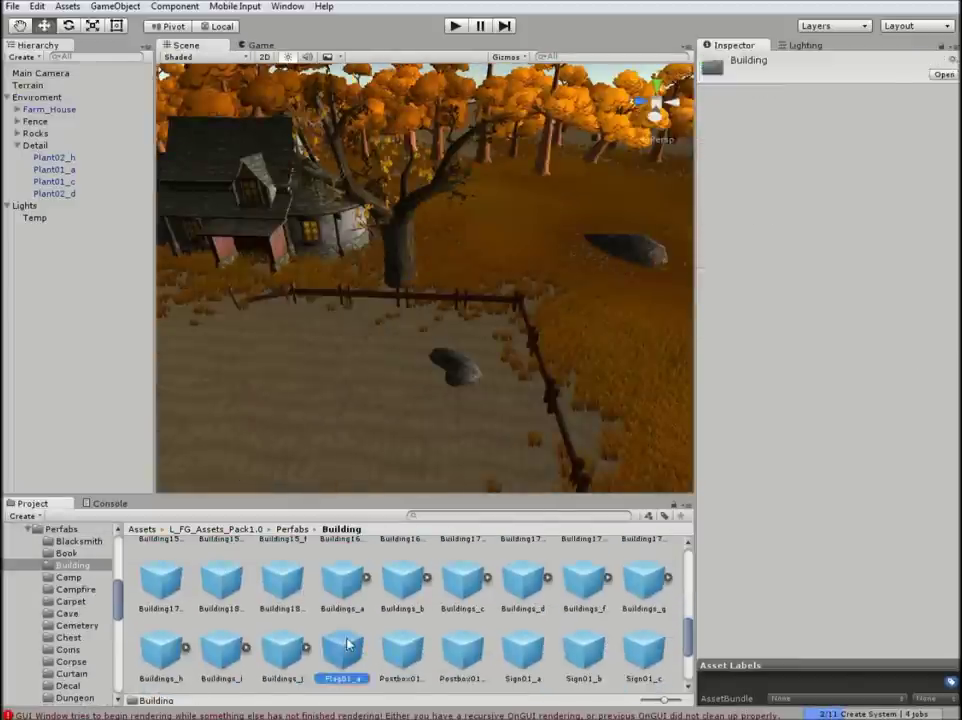
click(462, 650)
scroll(425, 133, up, 3)
drag(462, 650, 454, 402)
key(f)
key(e)
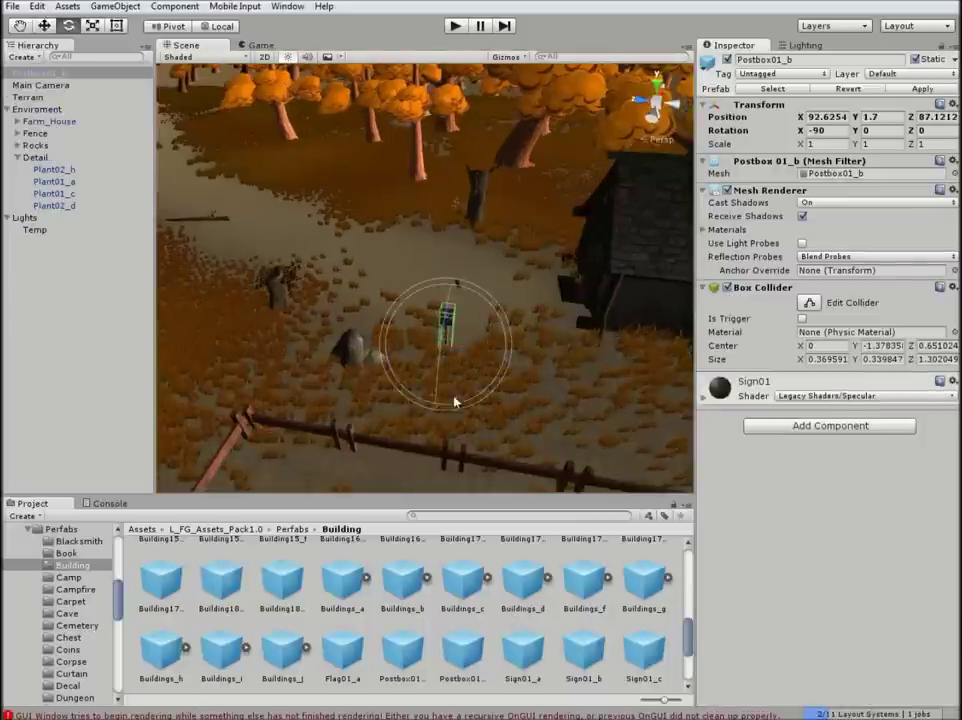
click(436, 275)
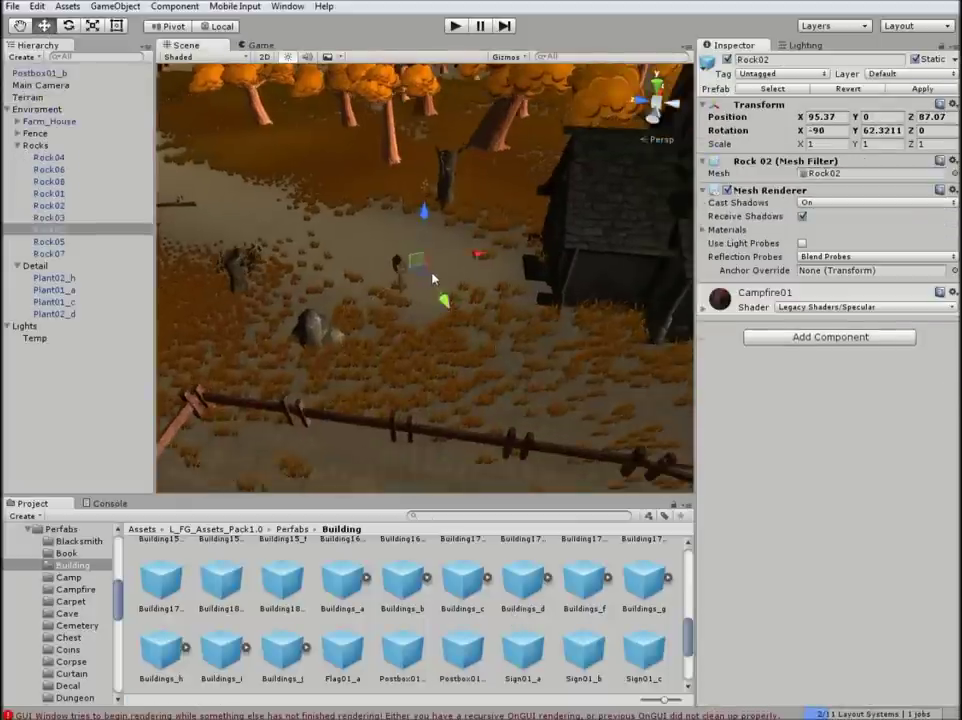
click(515, 333)
Step: Preview the sign and building prefabs in the Building folder
scroll(515, 333, down, 3)
scroll(400, 620, down, 2)
click(222, 655)
click(540, 658)
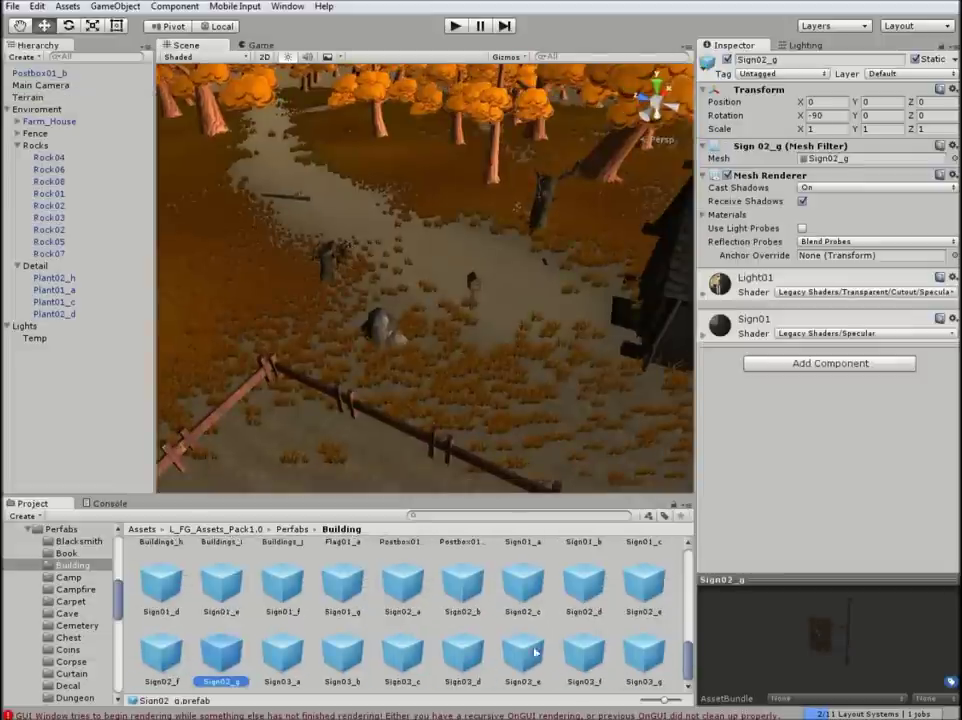
scroll(526, 655, up, 5)
scroll(414, 610, up, 5)
click(221, 573)
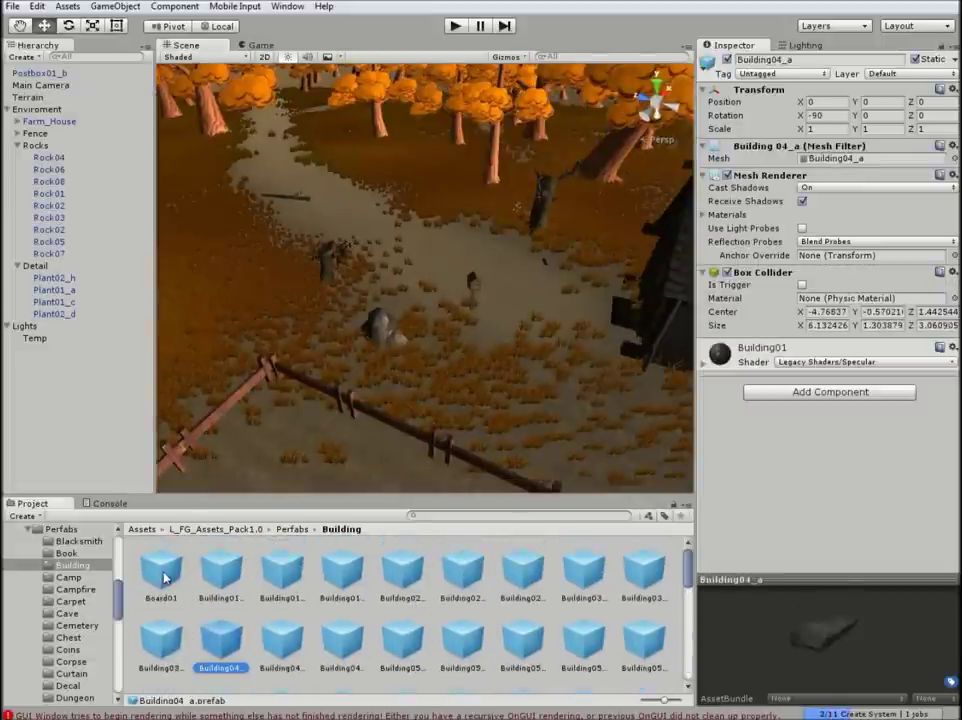
key(Right)
Step: Place a Building12 well in the scene and rotate it to a new facing
scroll(651, 590, down, 3)
click(644, 585)
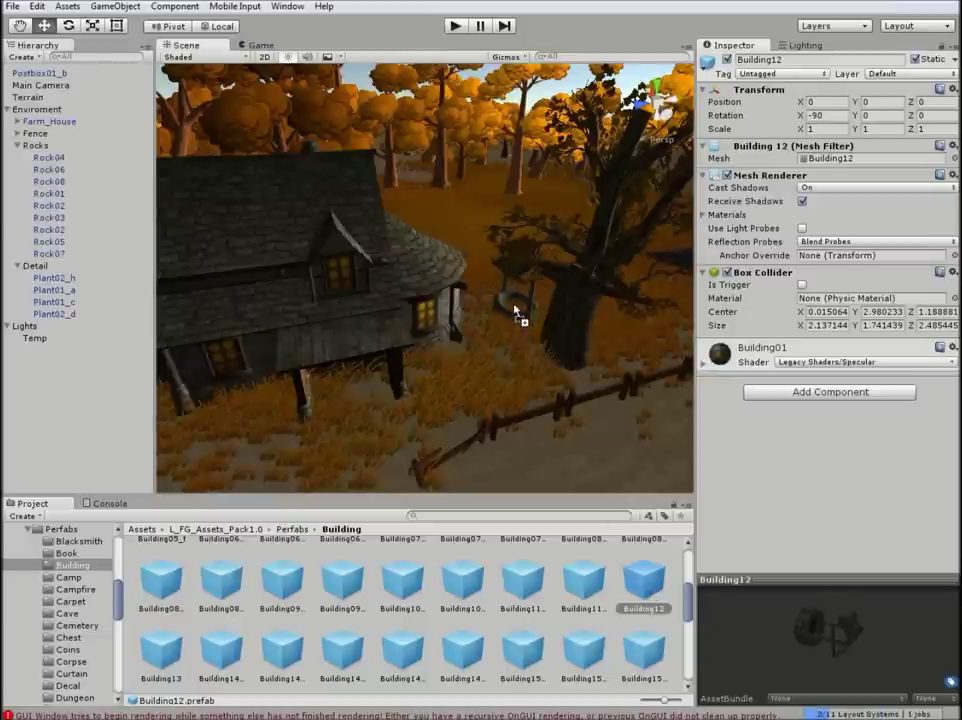
drag(517, 313, 525, 250)
key(f)
key(e)
drag(440, 350, 420, 380)
key(w)
click(410, 392)
click(390, 300)
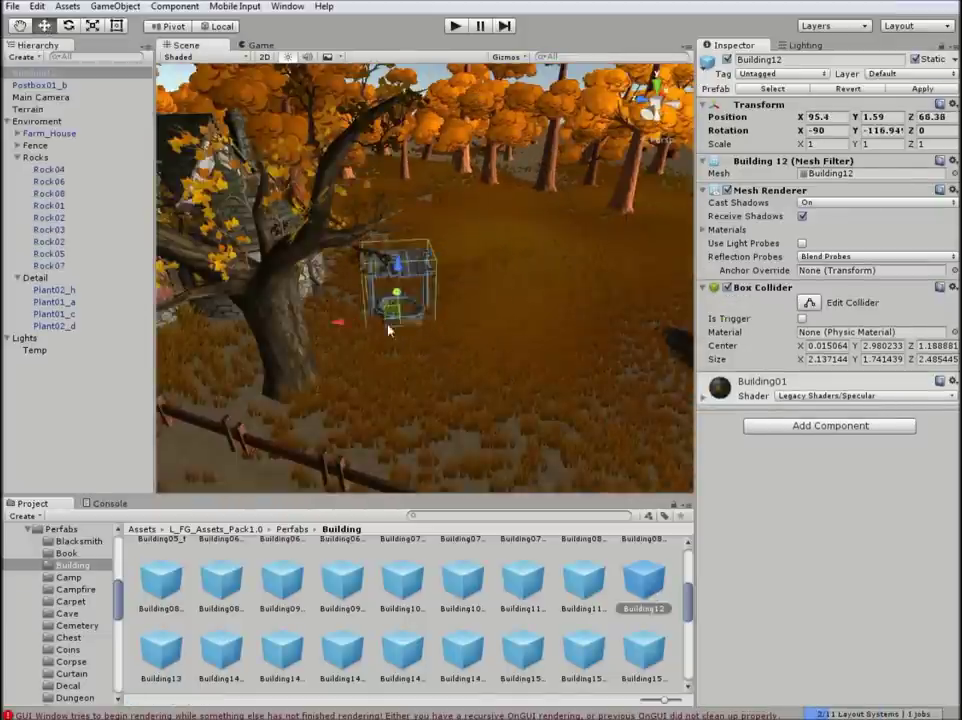
Step: Set a Building17_c ornament on the farmhouse roof and check it through the Game view
click(435, 372)
key(f)
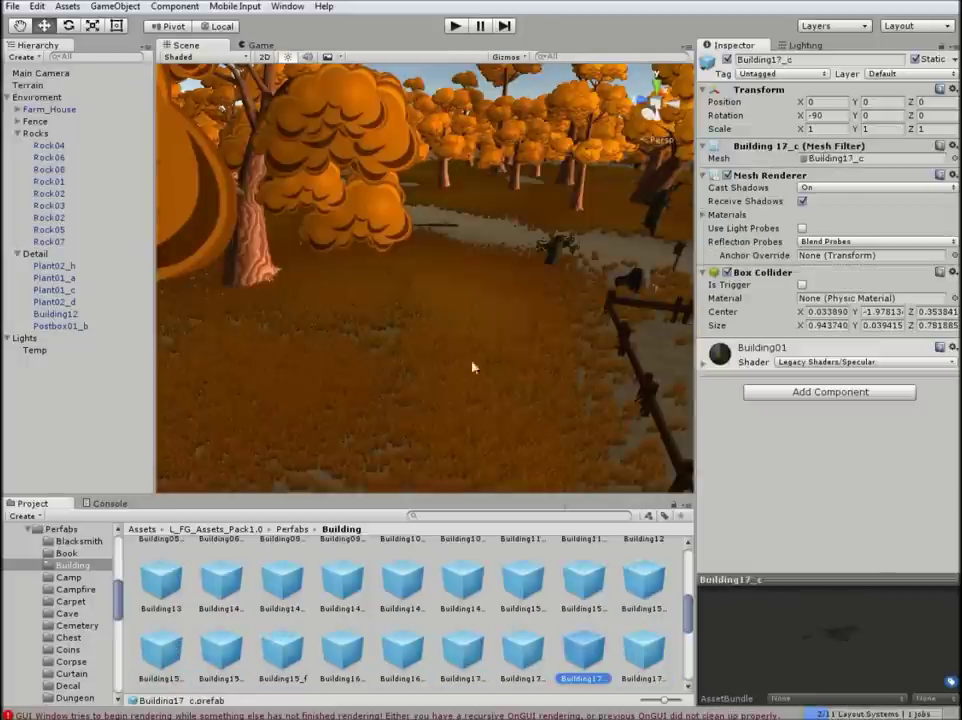
drag(583, 650, 444, 253)
key(f)
alt+drag(400, 300, 512, 320)
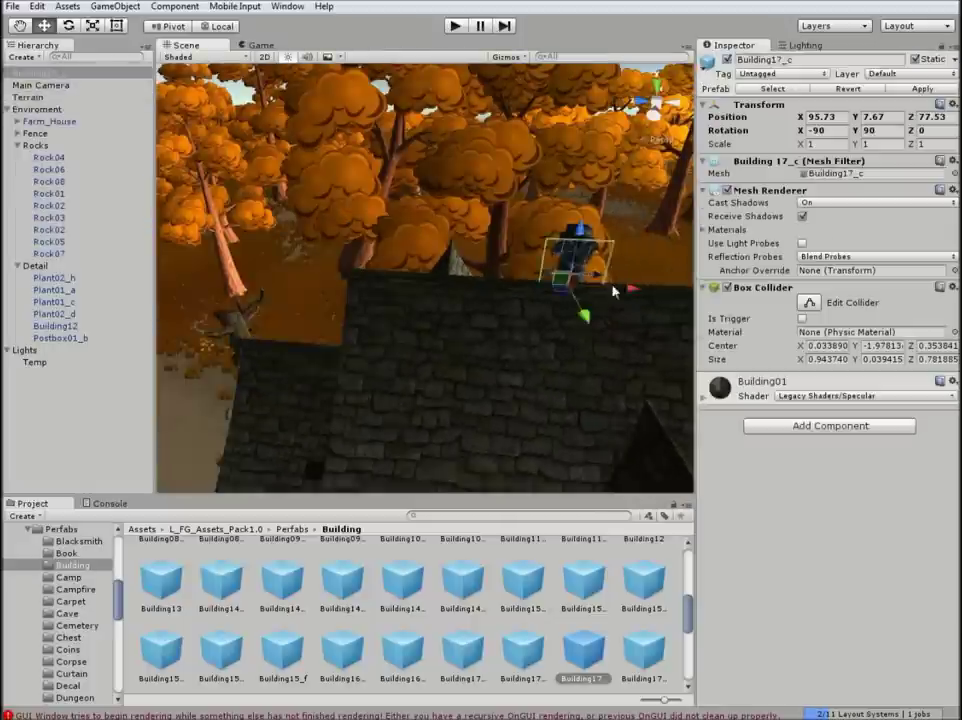
click(250, 46)
click(188, 46)
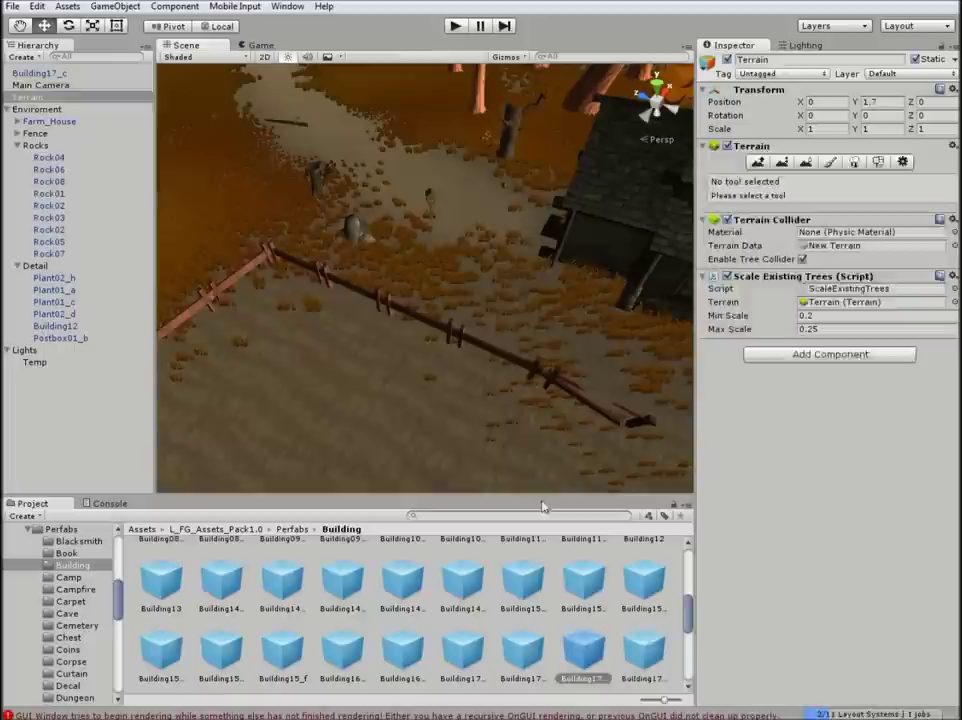
Step: Place a Building06_a shed near the fence and rotate it around its vertical axis
click(161, 650)
scroll(440, 602, up, 5)
click(402, 575)
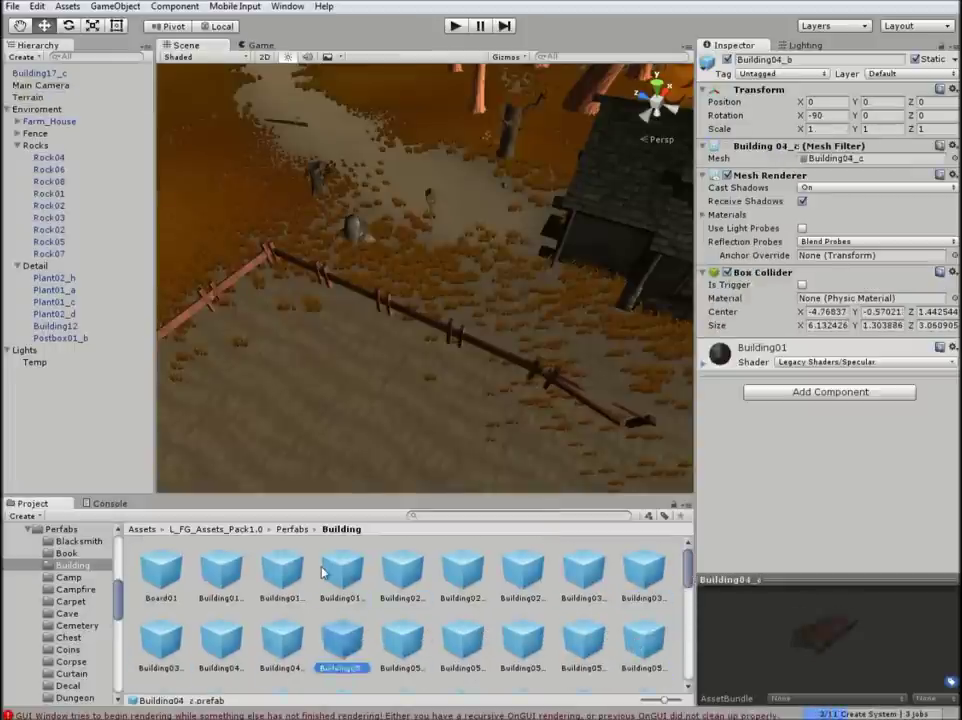
scroll(322, 572, down, 2)
click(221, 650)
drag(221, 650, 187, 104)
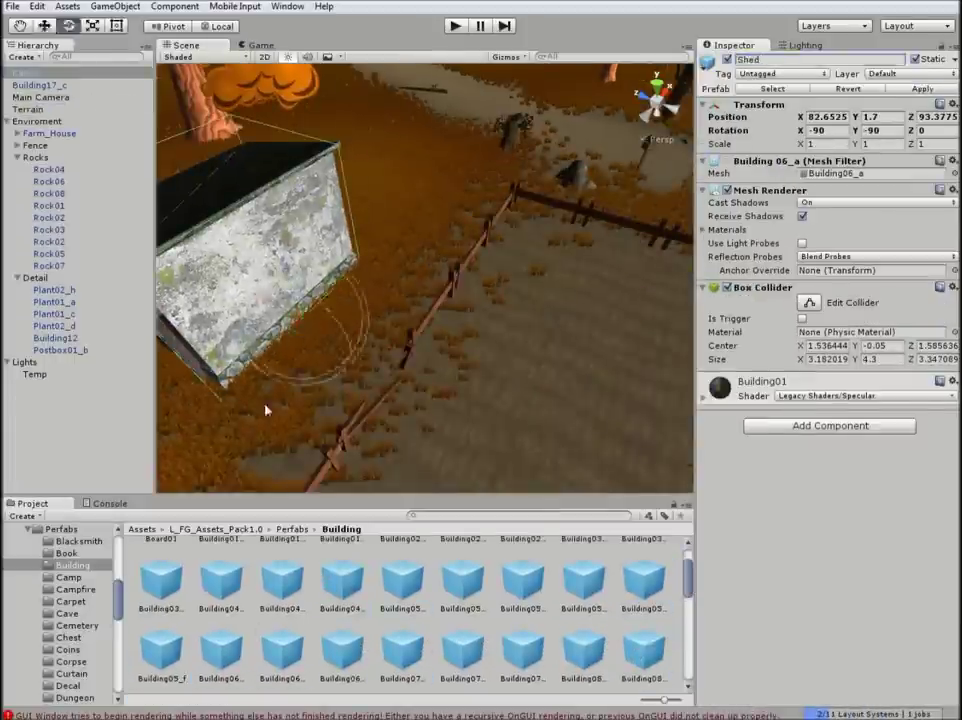
drag(266, 410, 872, 144)
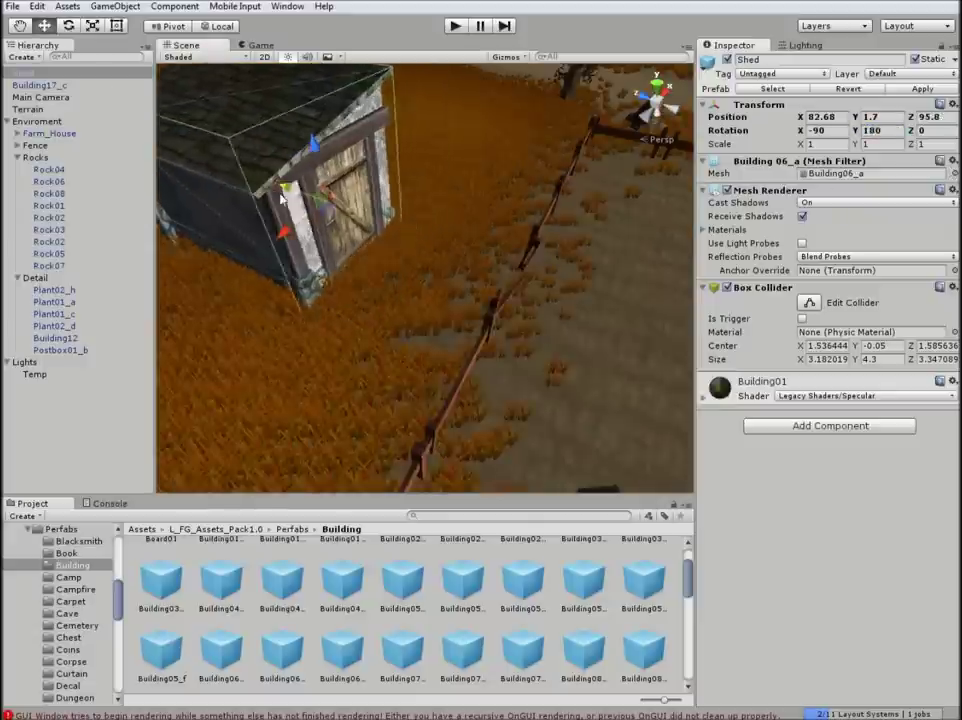
click(575, 331)
Step: Add Building17 props beside the shed and move them into the Detail group in the Hierarchy
click(644, 650)
scroll(500, 620, down, 5)
click(644, 650)
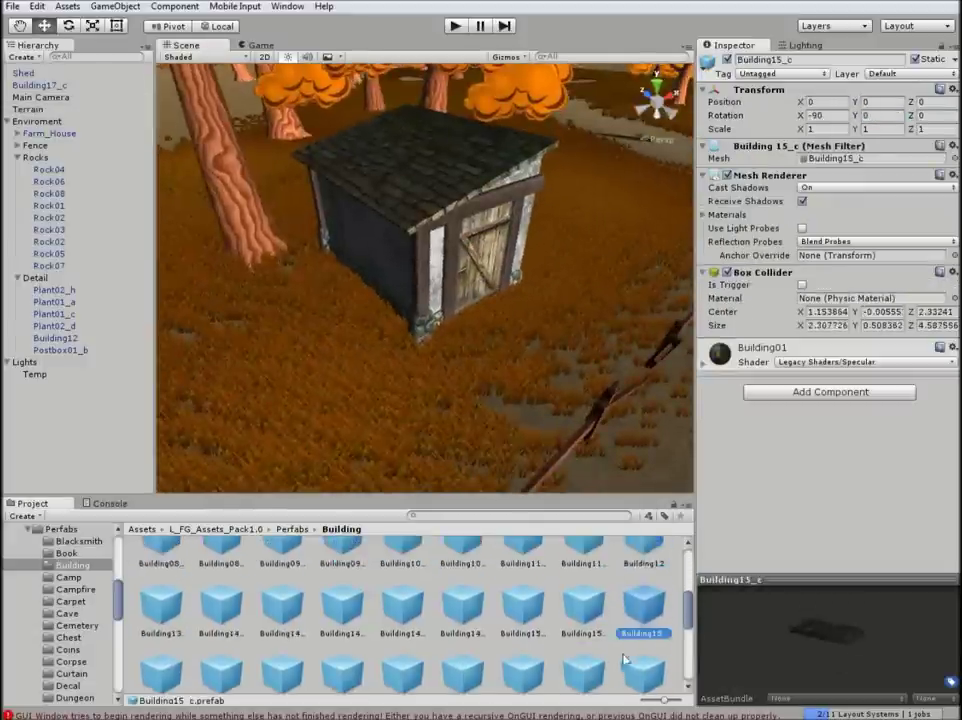
click(161, 665)
double_click(38, 85)
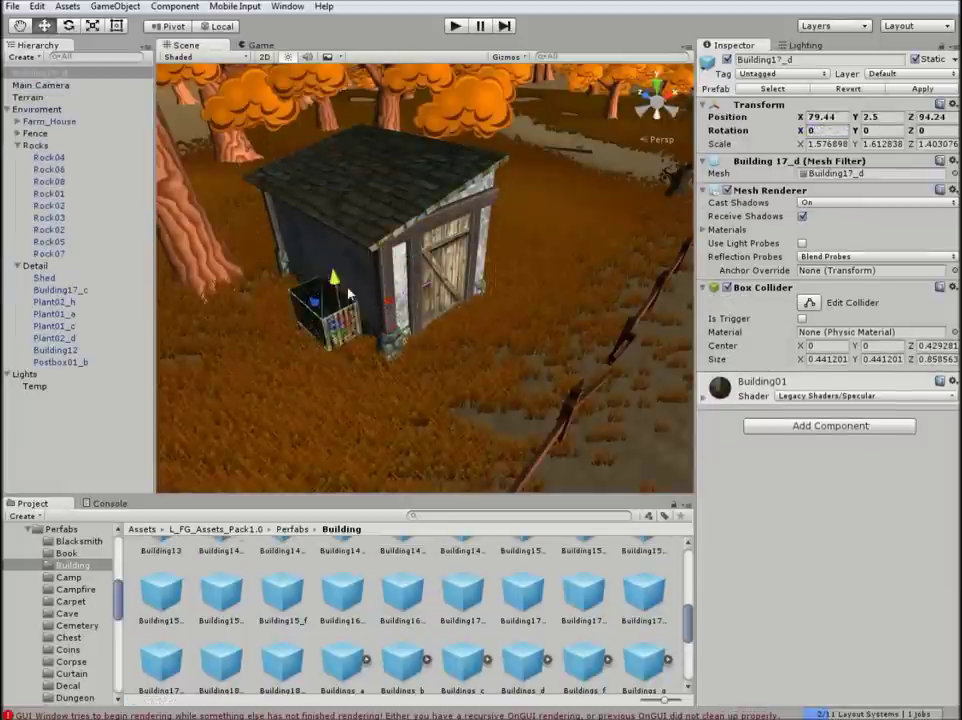
key(f)
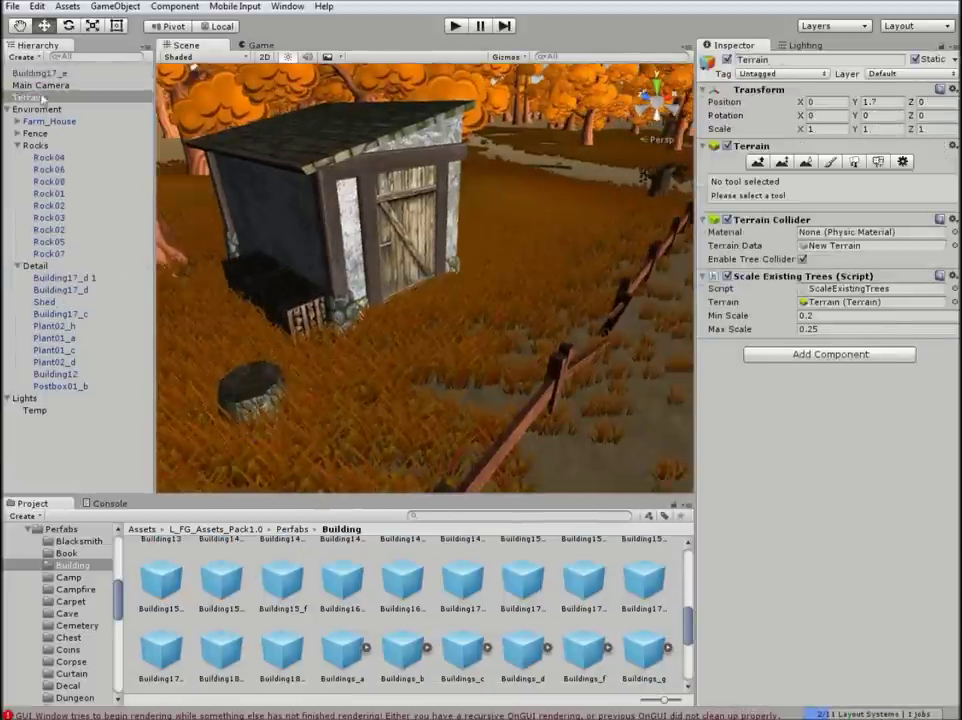
drag(50, 73, 36, 265)
double_click(60, 374)
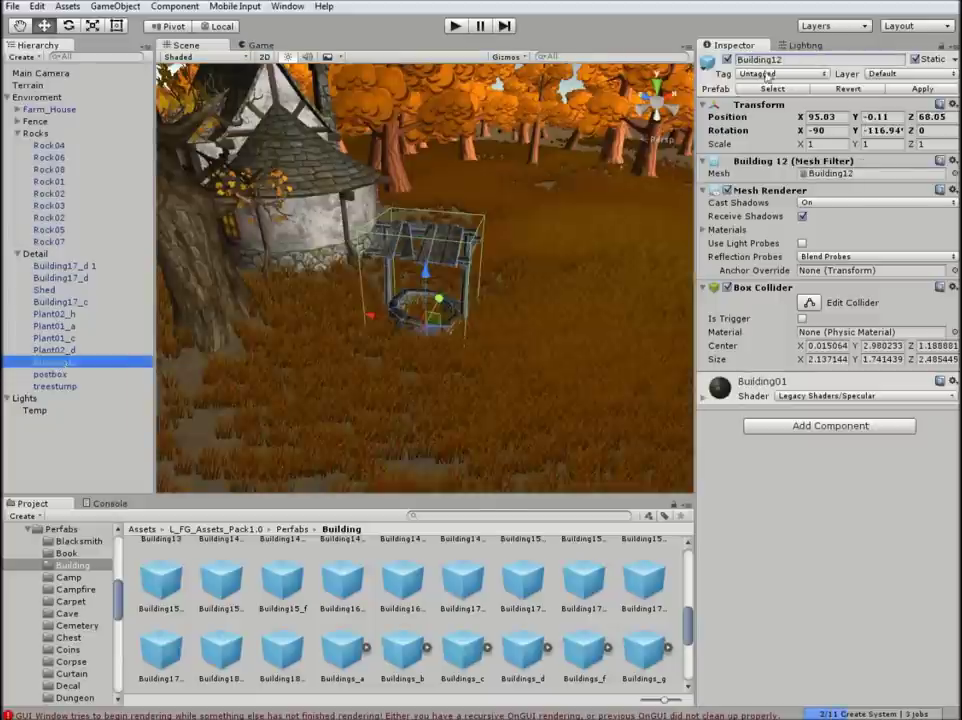
Step: Rename the Plant01_c, Plant01_a and Building17_c props, naming the rooster ornament weatherRooster
double_click(50, 338)
click(800, 60)
text(treestump2)
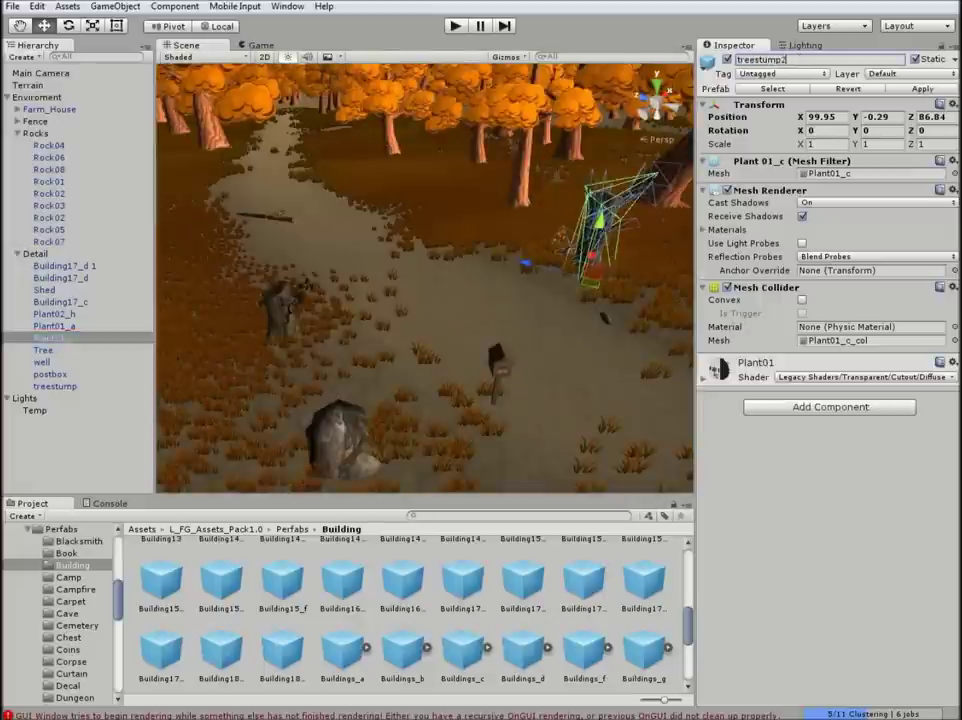
click(50, 326)
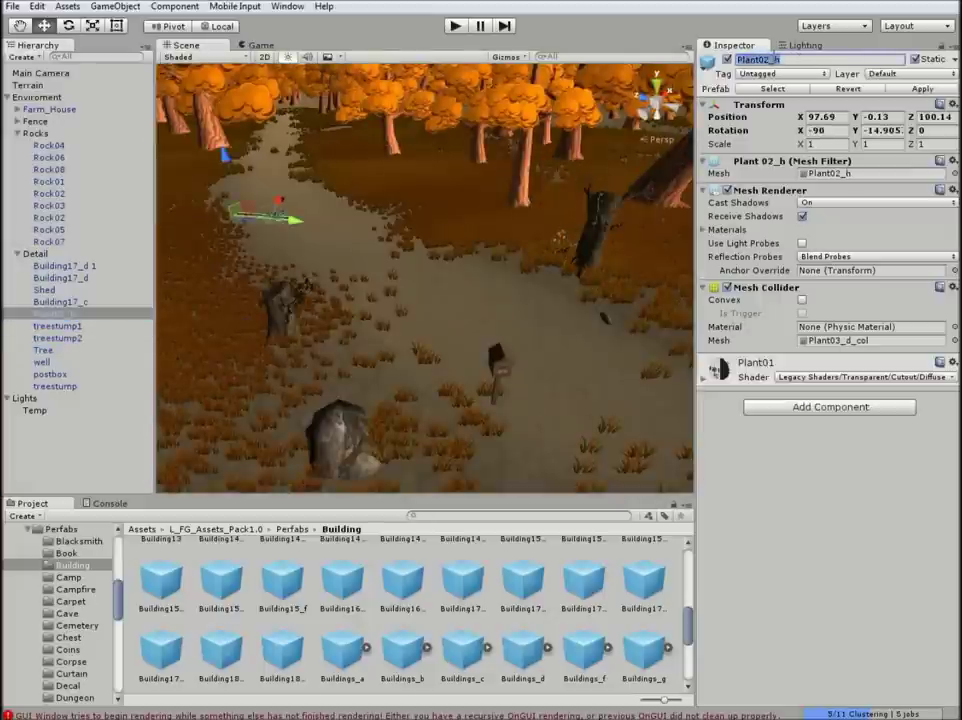
double_click(50, 301)
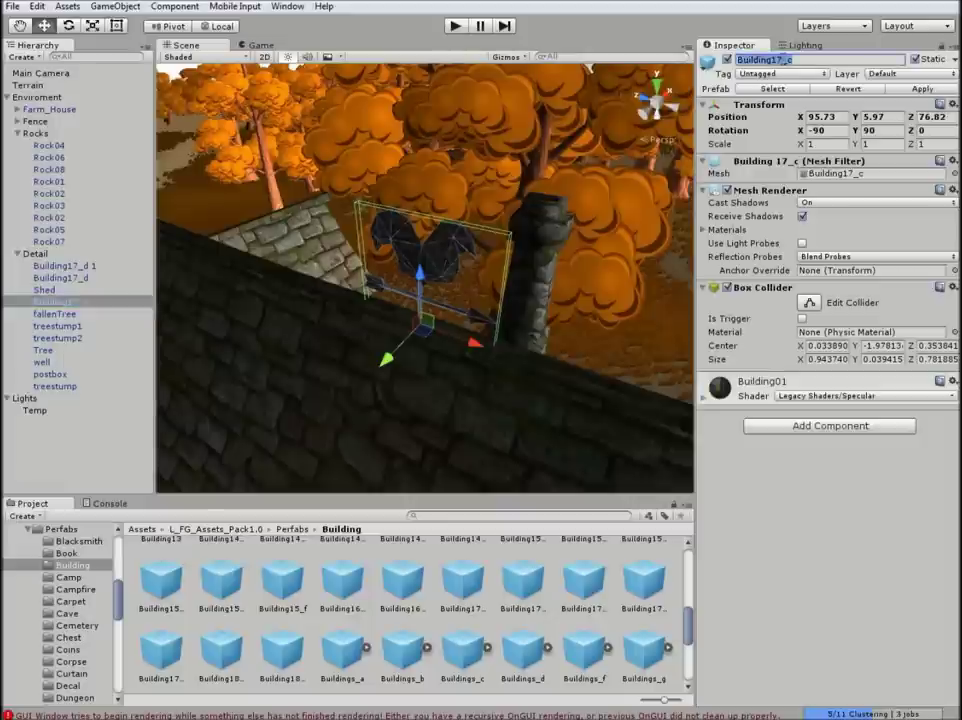
text(ster)
Step: Rename the two Building17_d pieces to logpile1 and logpile2
double_click(50, 277)
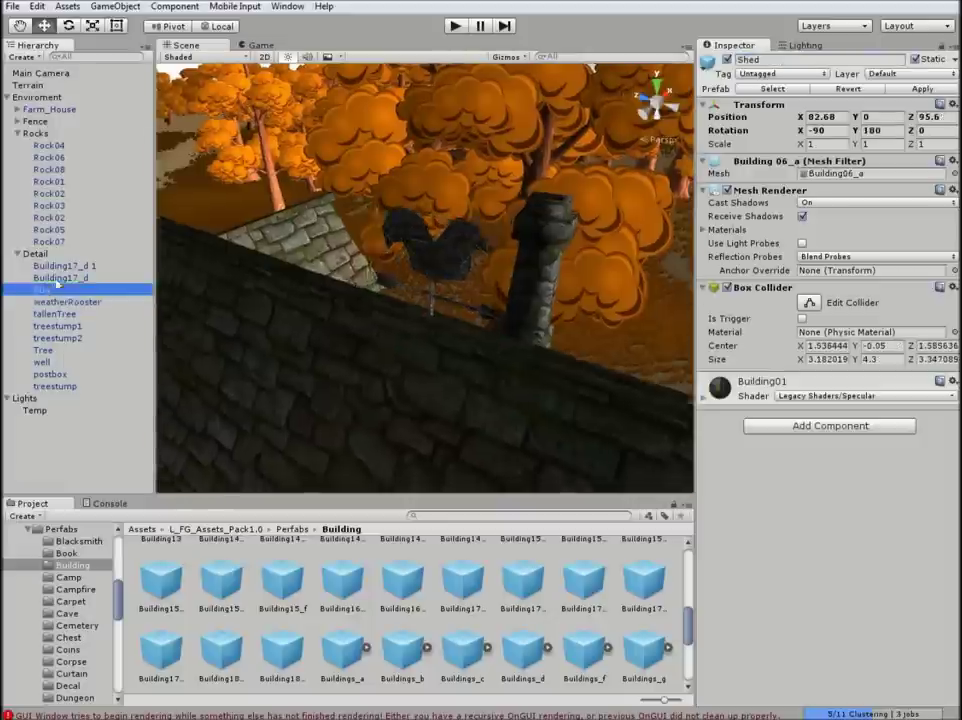
click(797, 63)
text(pile)
double_click(50, 265)
click(759, 64)
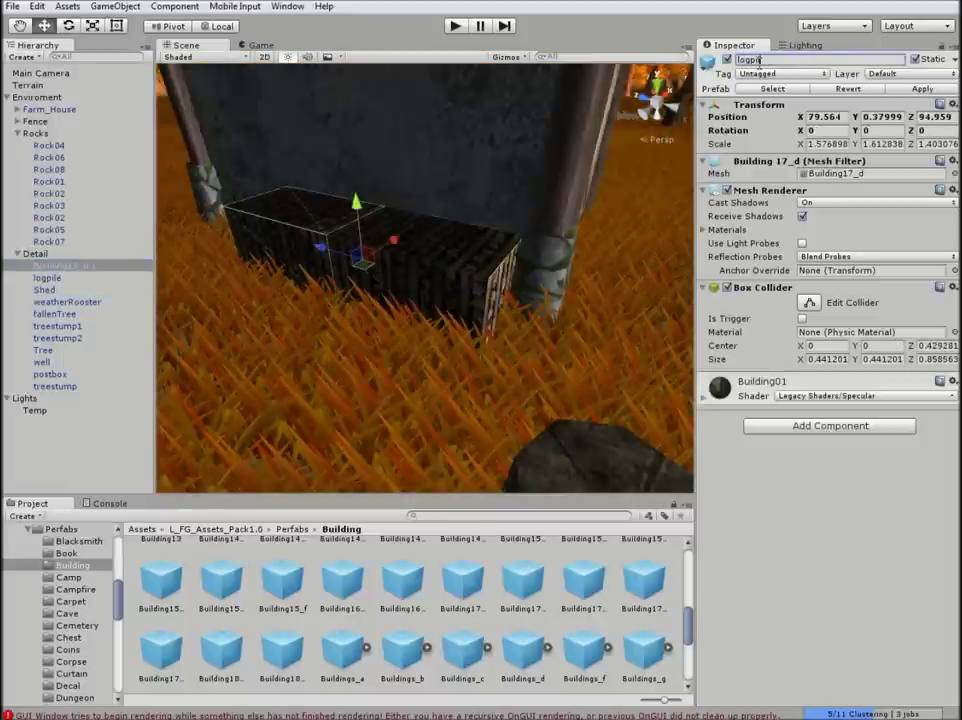
click(563, 322)
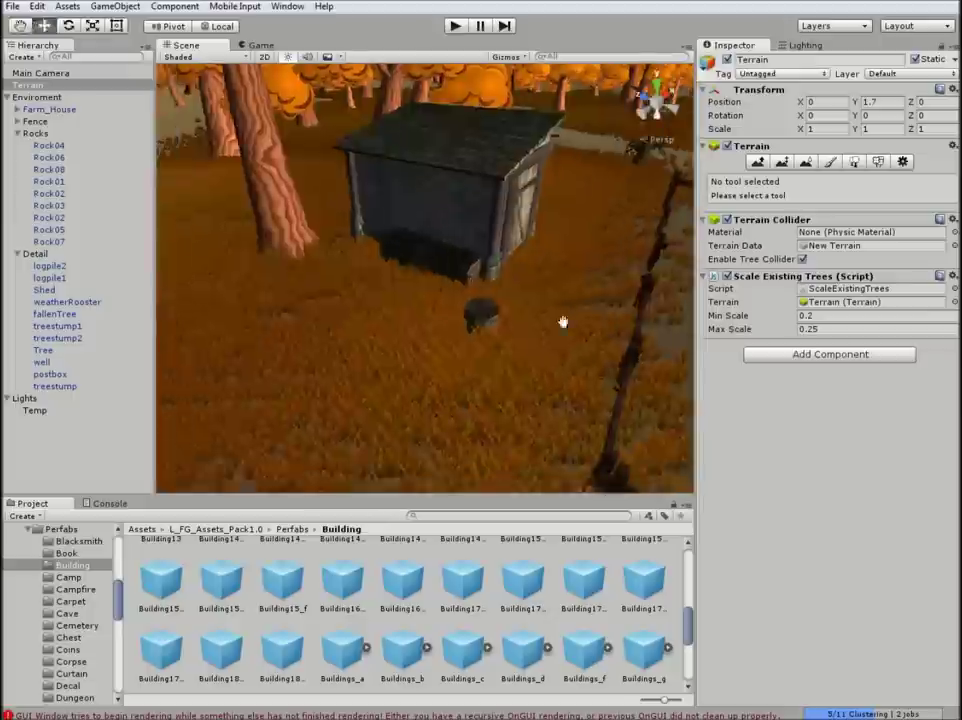
Step: Browse the prefab folders to bring up the Wood_Stuff prefabs
scroll(644, 636, down, 5)
click(644, 648)
click(835, 719)
click(812, 502)
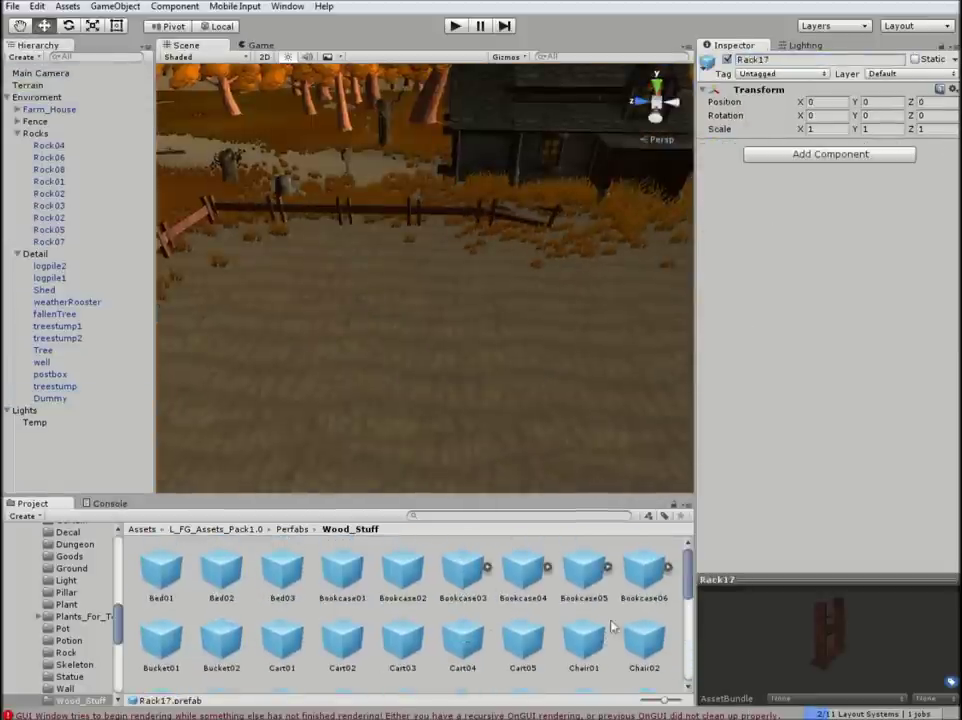
Step: Place a Bucket01 near the well and rotate it into position
click(160, 637)
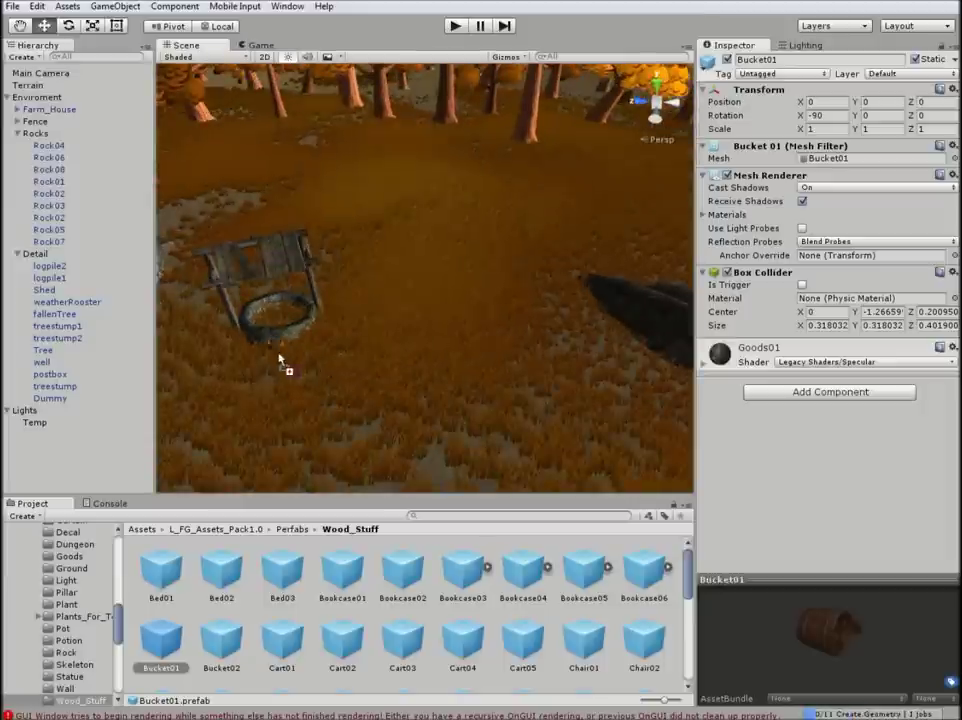
drag(280, 360, 320, 328)
key(f)
key(e)
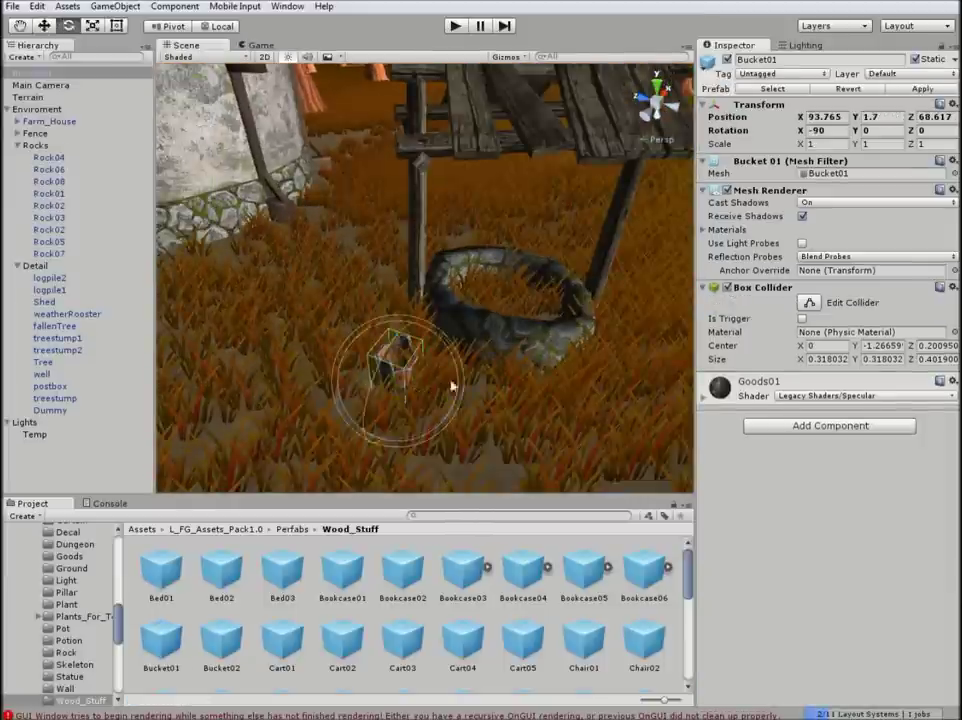
key(e)
scroll(412, 460, up, 2)
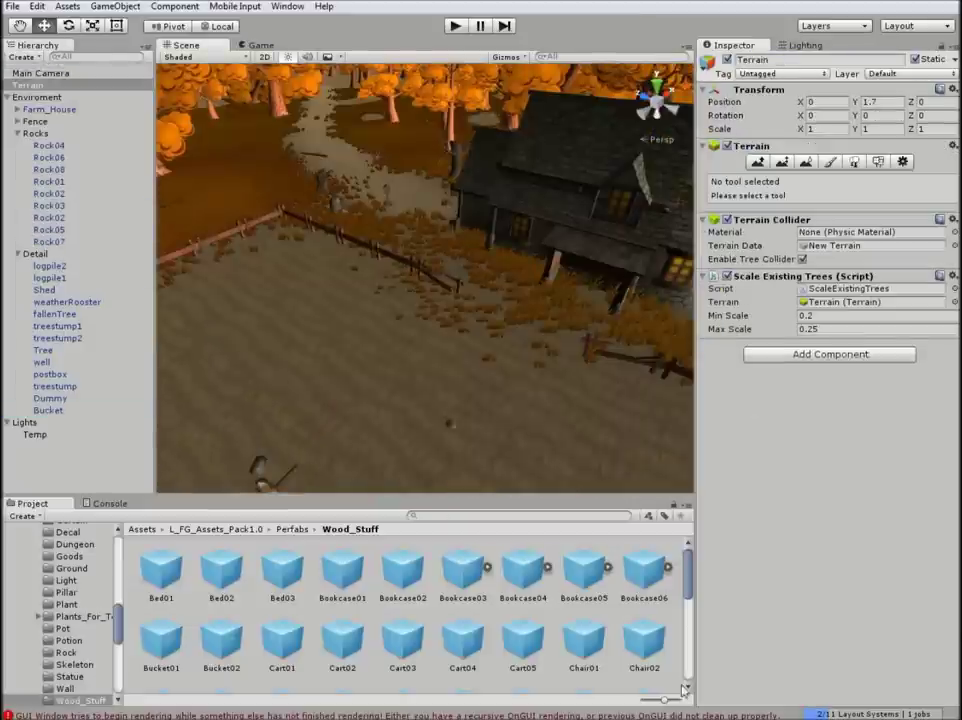
Step: Place a Cart01 in the fenced field and parent it under the Detail group
click(282, 640)
mouse_move(282, 640)
mouse_down()
mouse_move(536, 444)
mouse_move(345, 272)
mouse_up()
key(w)
key(f)
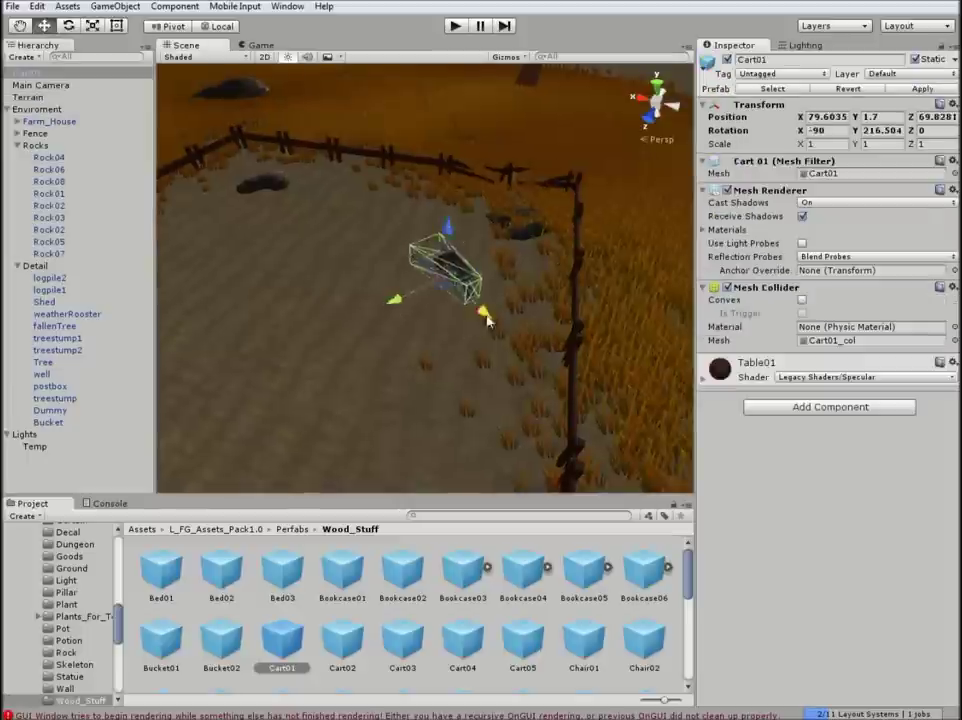
click(404, 287)
right_drag(404, 287, 286, 228)
drag(28, 73, 35, 265)
Step: Place and turn a Cart03 near the fence
click(402, 640)
key(e)
mouse_move(402, 640)
mouse_down()
mouse_move(430, 255)
mouse_move(420, 260)
mouse_up()
click(462, 640)
click(402, 640)
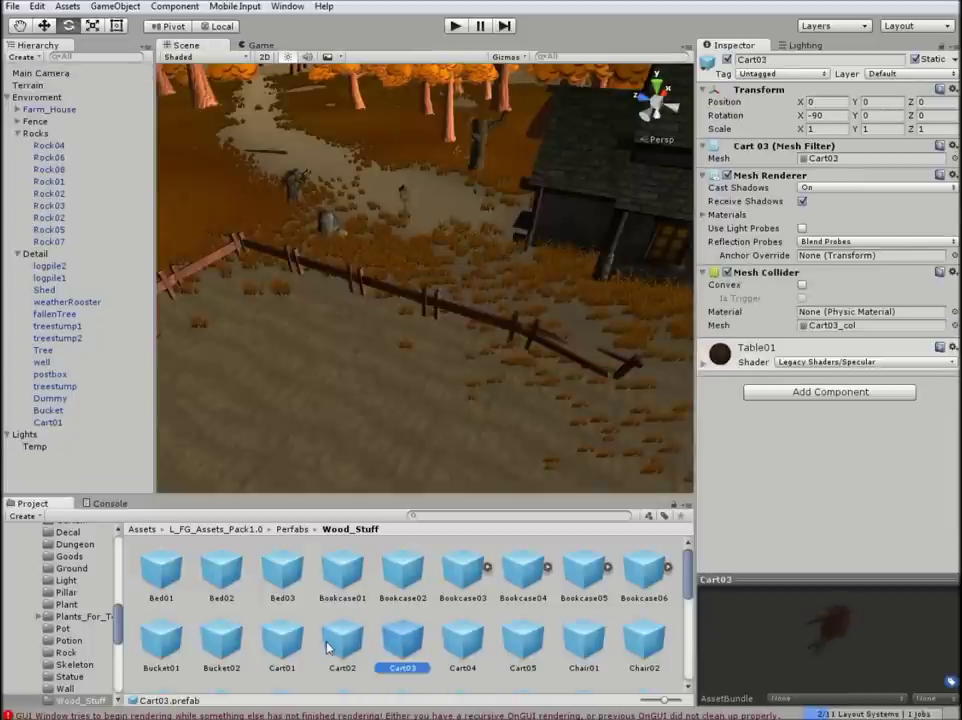
drag(402, 640, 453, 218)
Step: Swap the cart for a Cart05 beside the fence, turned to line up with it
drag(490, 262, 408, 640)
drag(522, 640, 480, 274)
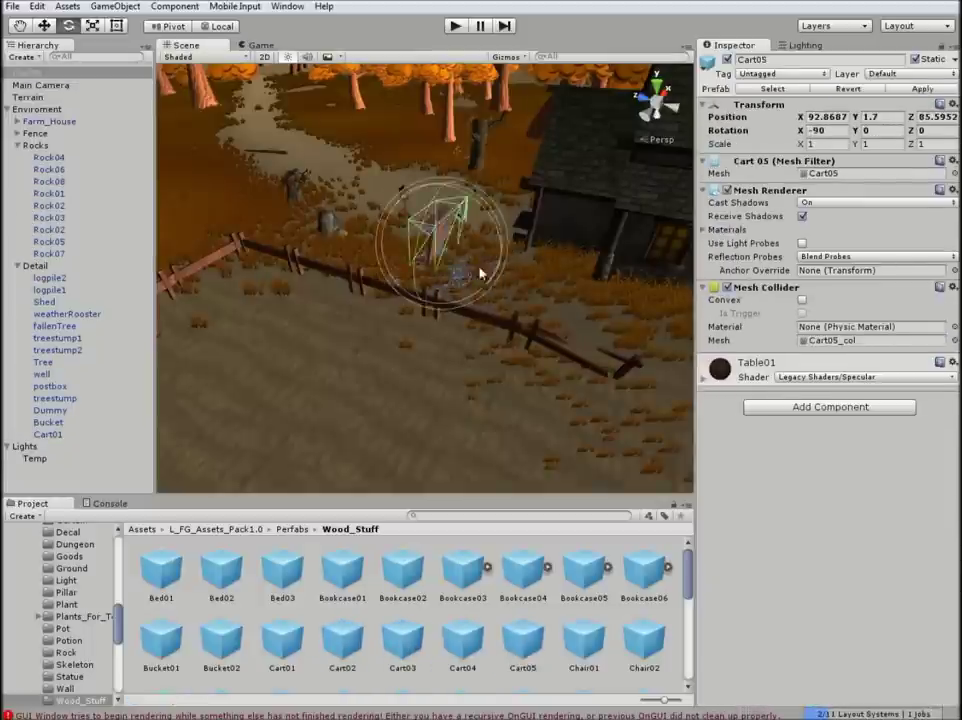
drag(357, 305, 362, 205)
key(w)
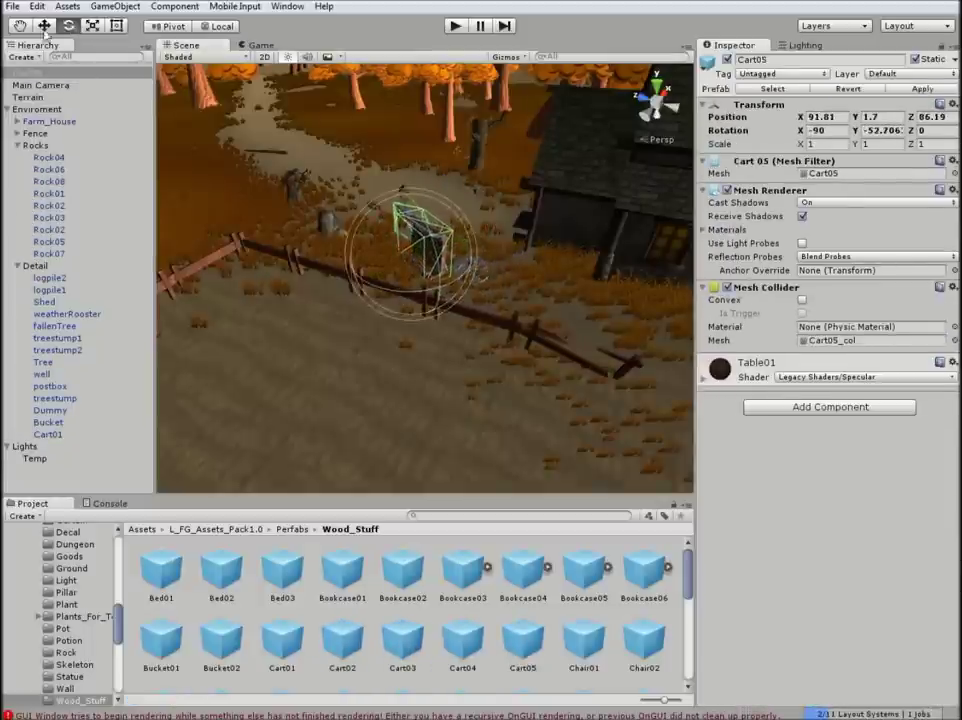
click(457, 273)
scroll(457, 273, up, 3)
scroll(580, 634, down, 2)
click(644, 665)
scroll(688, 690, down, 2)
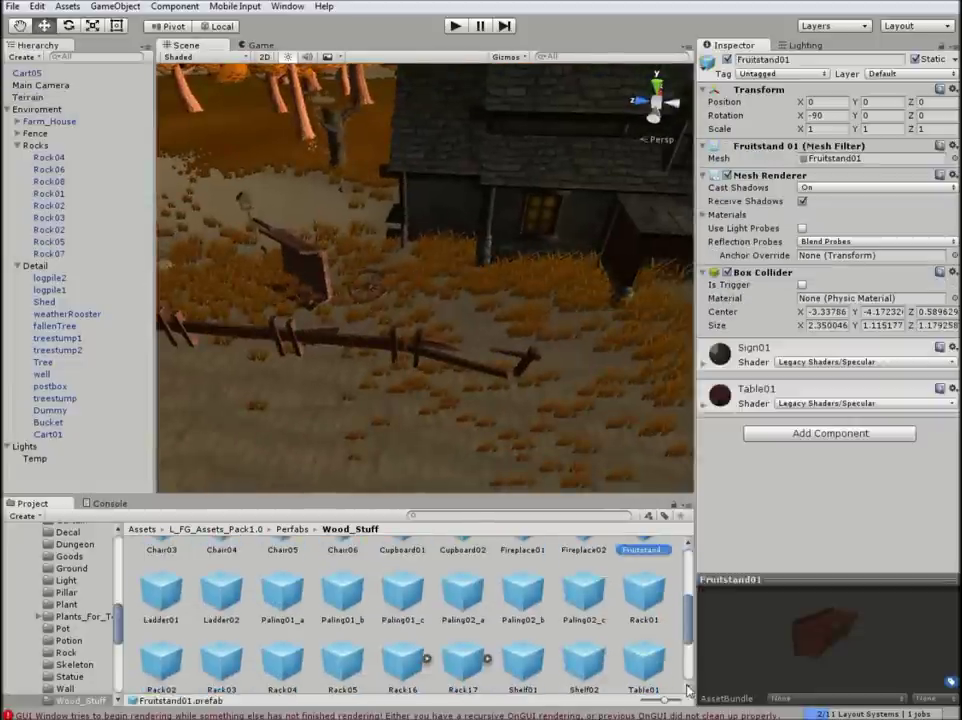
Step: Place a Ladder02 by the shed, set Rotation Y to 90 and tilt it against the wall
drag(222, 595, 382, 262)
key(f)
key(e)
click(880, 130)
text(90)
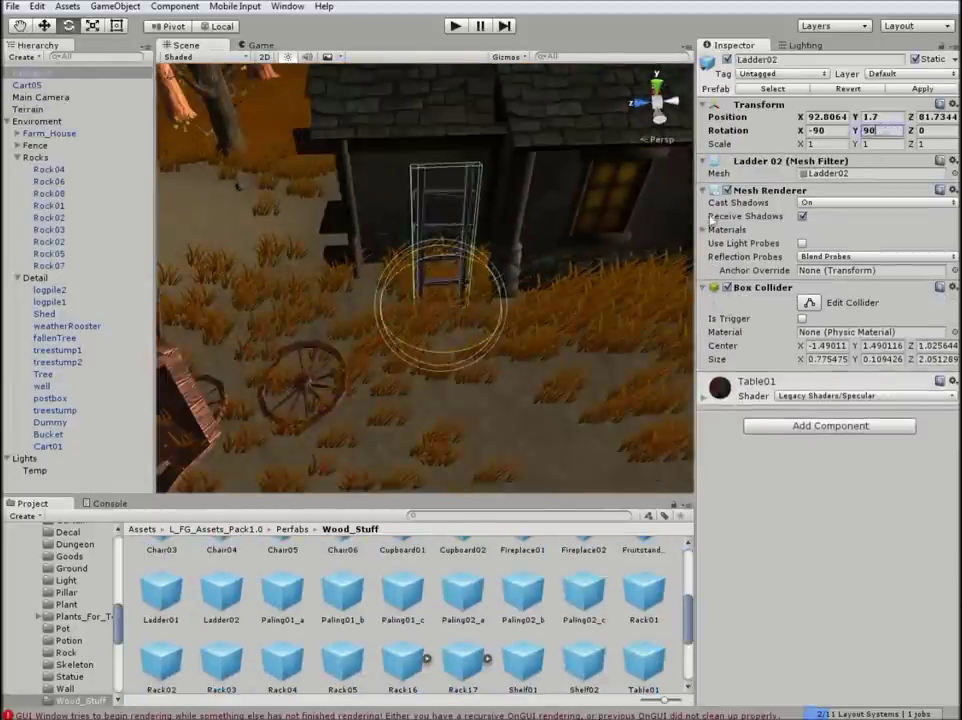
key(Return)
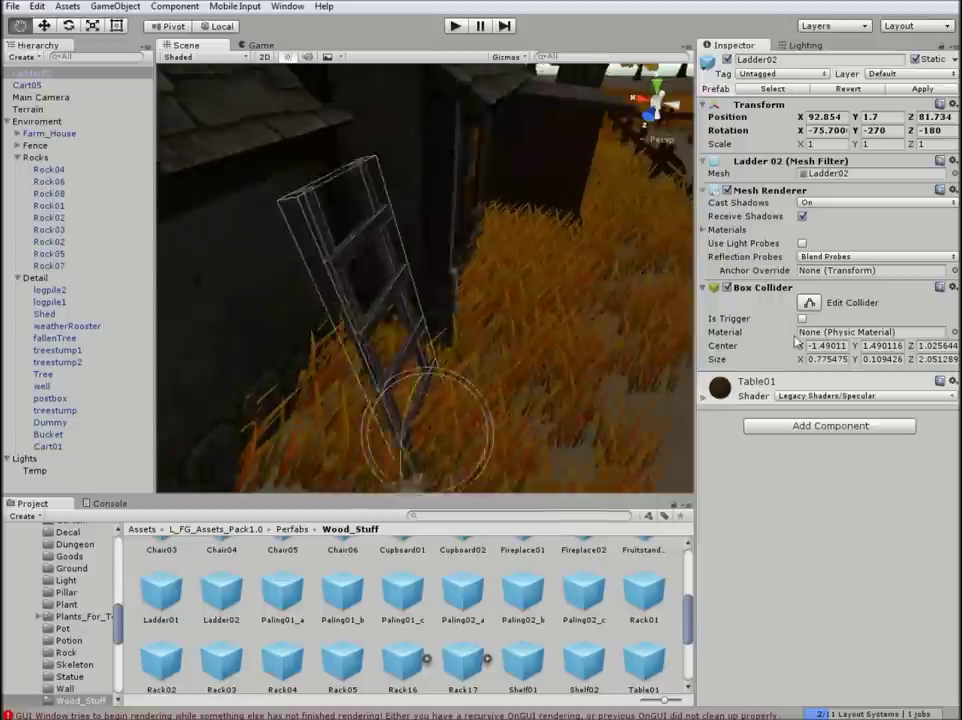
drag(490, 415, 354, 408)
key(w)
click(554, 412)
scroll(554, 412, down, 2)
click(38, 74)
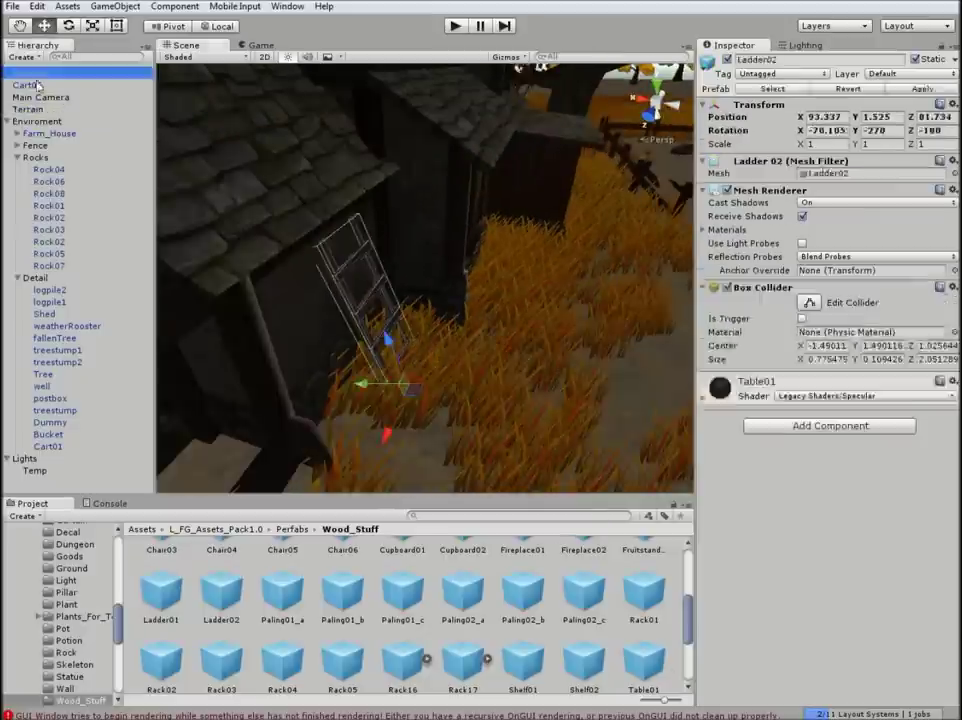
Step: Add a Wheel01 from Wood_Stuff and move it into the grass beside the shed
click(339, 655)
scroll(400, 620, down, 3)
drag(643, 585, 452, 410)
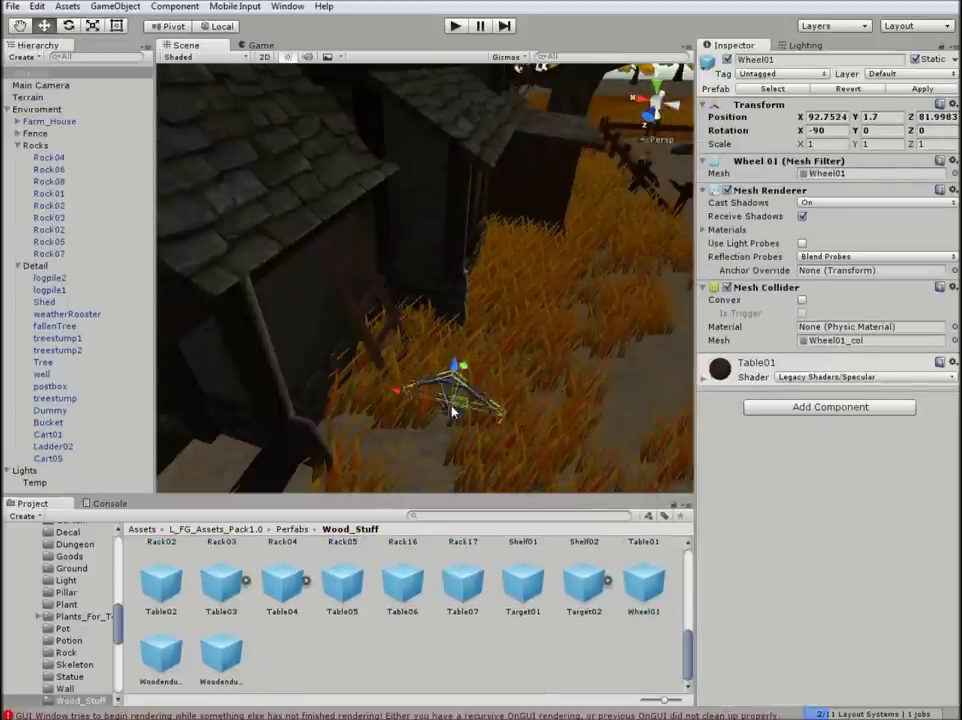
text(90w)
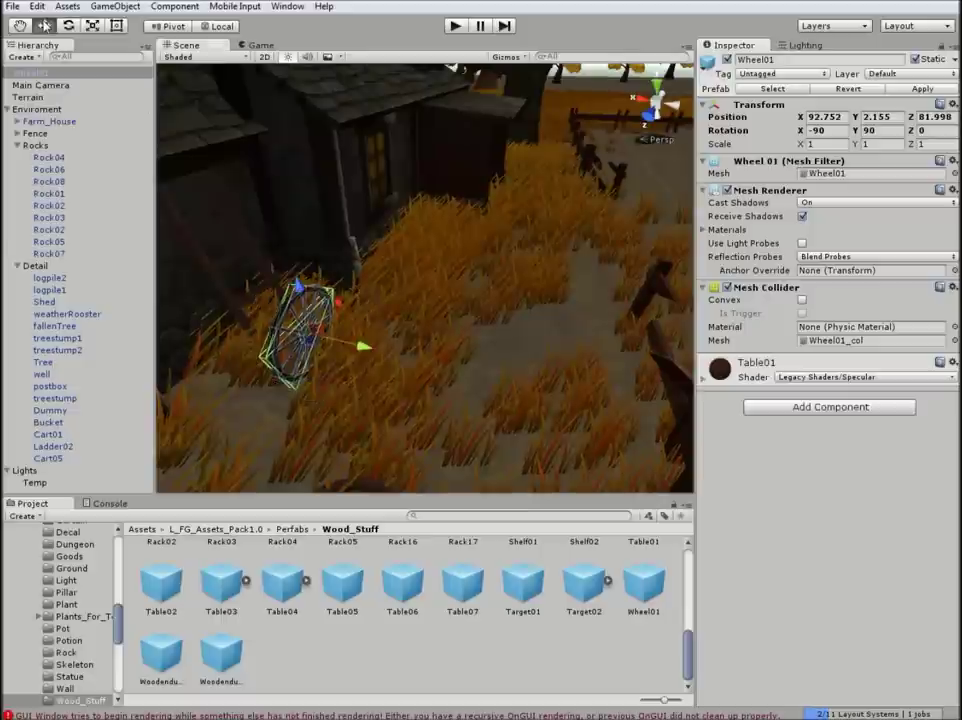
mouse_move(301, 350)
mouse_down()
mouse_move(489, 338)
mouse_move(433, 289)
mouse_up()
click(528, 292)
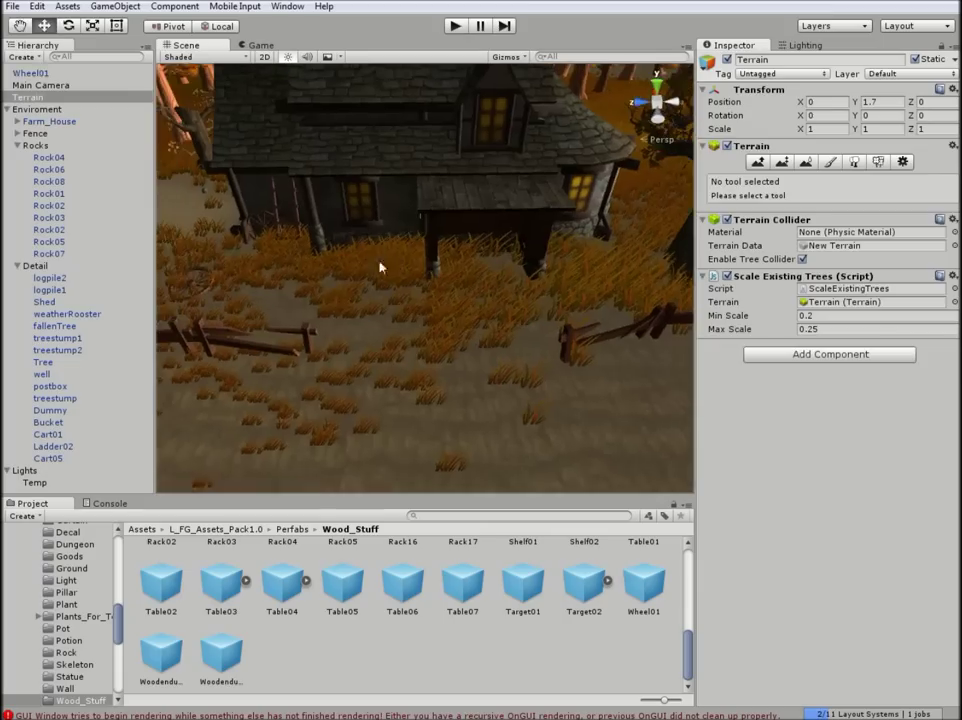
key(ctrl+z)
mouse_move(400, 280)
alt+mouse_down()
mouse_move(541, 191)
mouse_move(366, 178)
mouse_move(470, 230)
mouse_move(617, 497)
alt+mouse_up()
click(498, 248)
drag(688, 652, 697, 568)
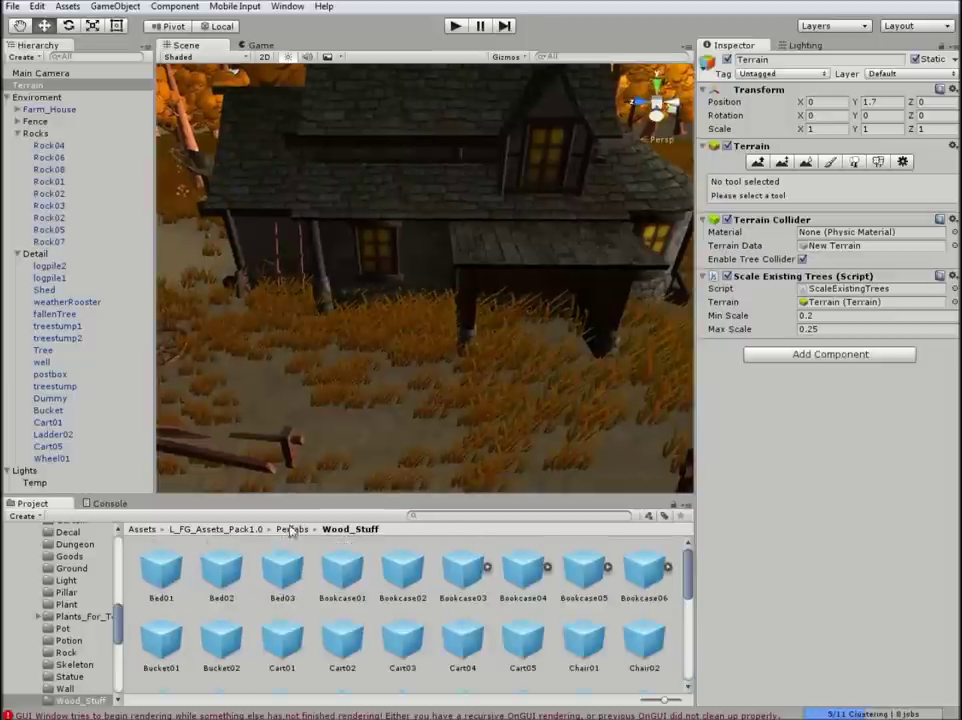
Step: Apply the Night Skyboxes Pack 2 skybox to the scene
click(290, 529)
alt+drag(350, 337, 520, 367)
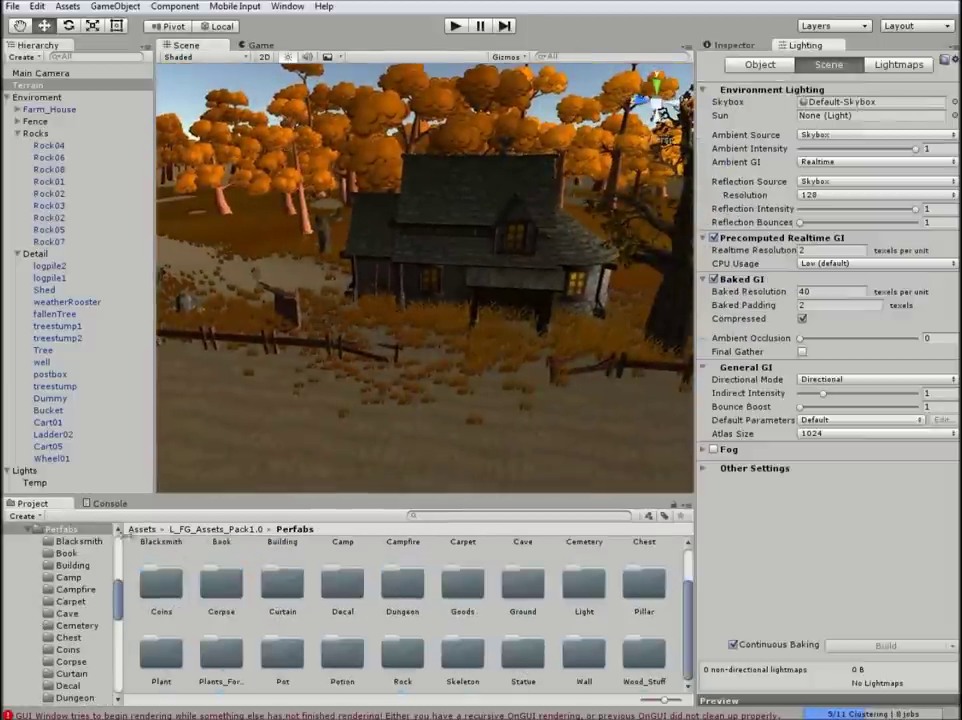
click(40, 689)
mouse_move(155, 563)
mouse_down()
mouse_move(243, 262)
mouse_move(330, 200)
mouse_up()
click(47, 131)
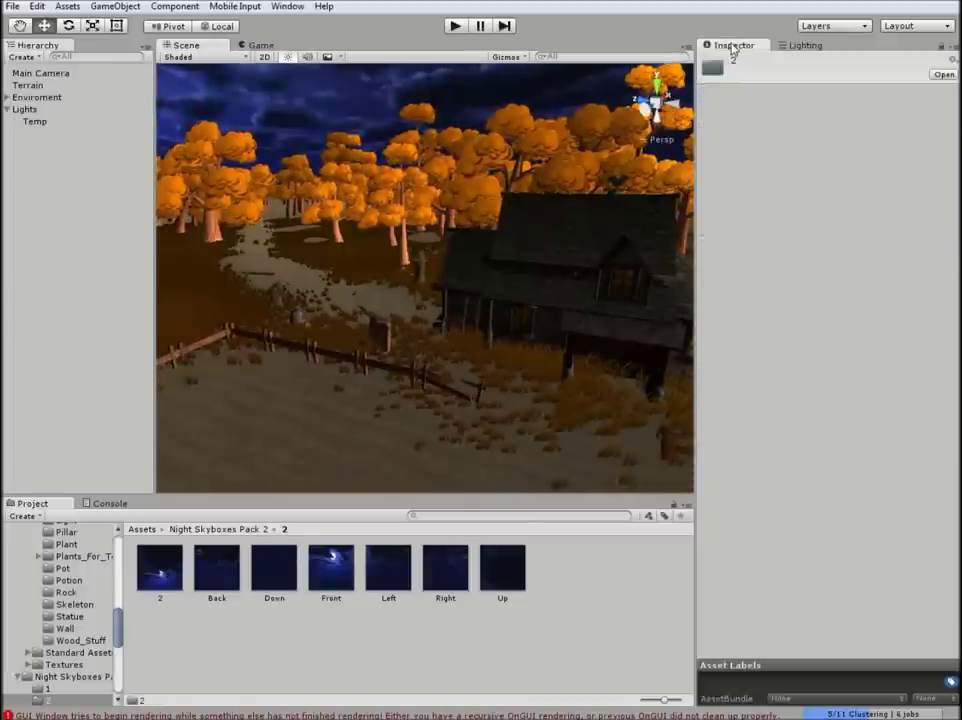
Step: Add a Directional Light under Lights, tint it blue and raise its intensity
right_click(33, 110)
mouse_move(128, 291)
click(214, 287)
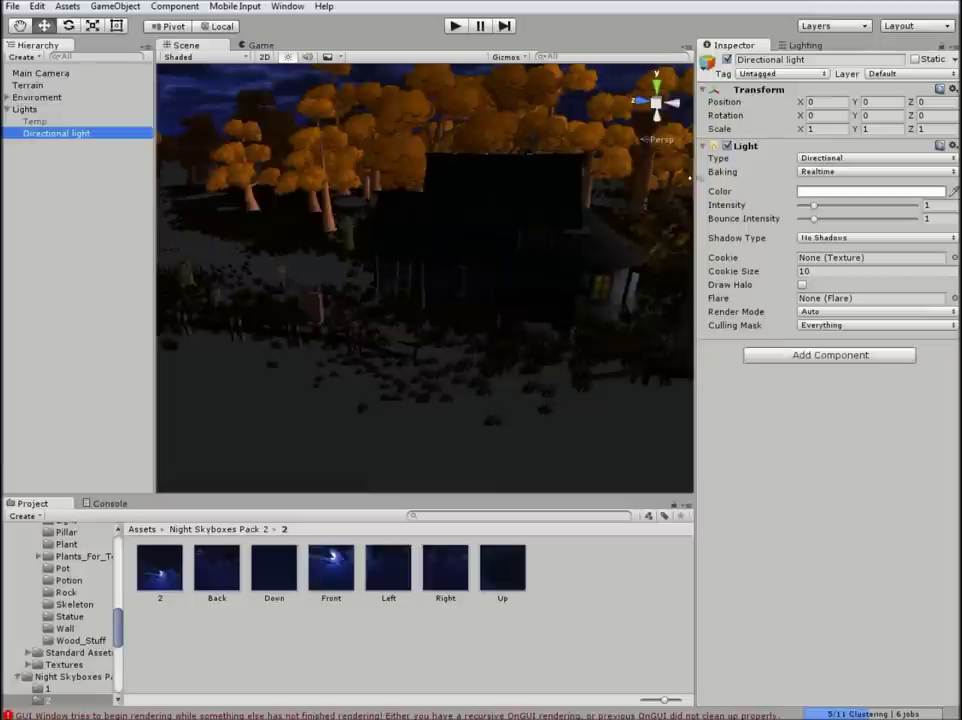
click(870, 191)
click(153, 145)
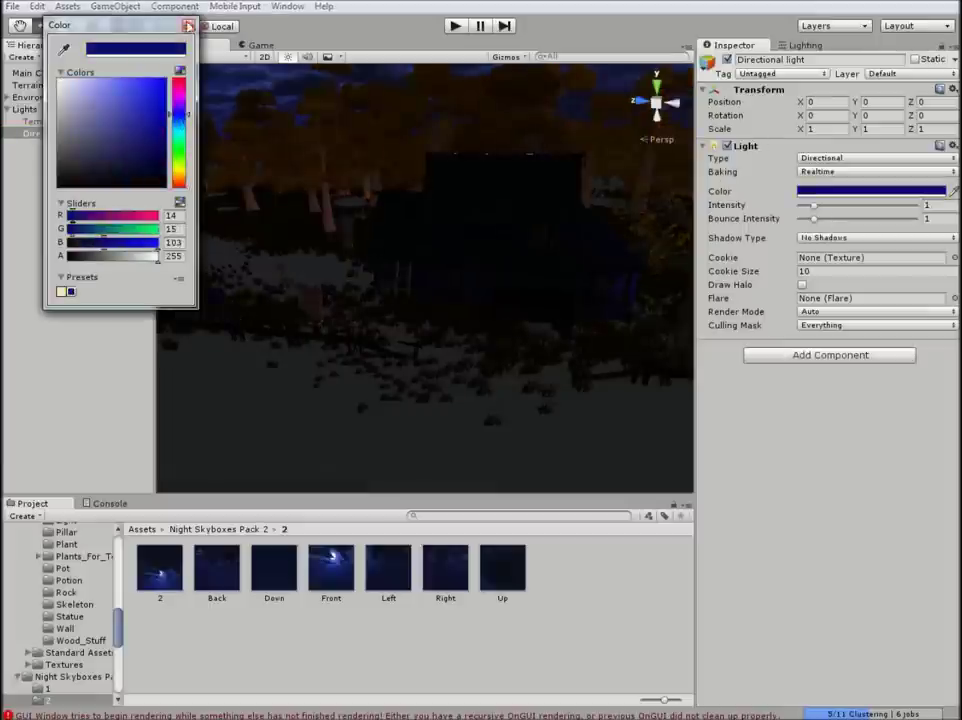
click(188, 25)
drag(813, 205, 833, 207)
click(258, 249)
Step: Darken the directional light's colour to a deep navy blue
click(39, 134)
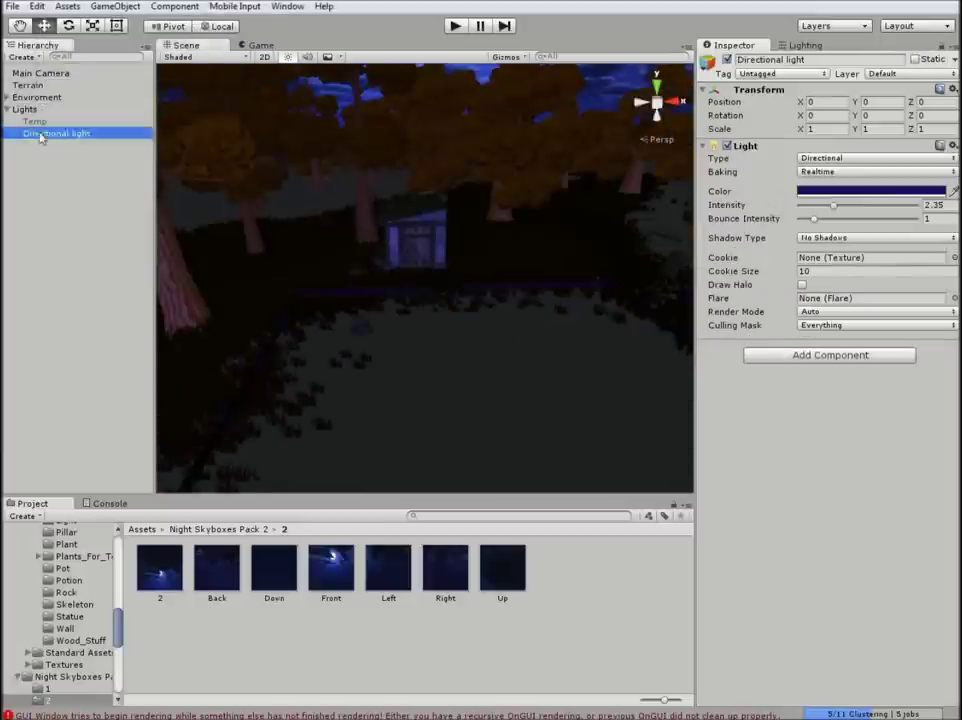
click(870, 191)
click(151, 168)
mouse_move(150, 168)
mouse_down()
mouse_move(75, 168)
mouse_move(127, 169)
mouse_up()
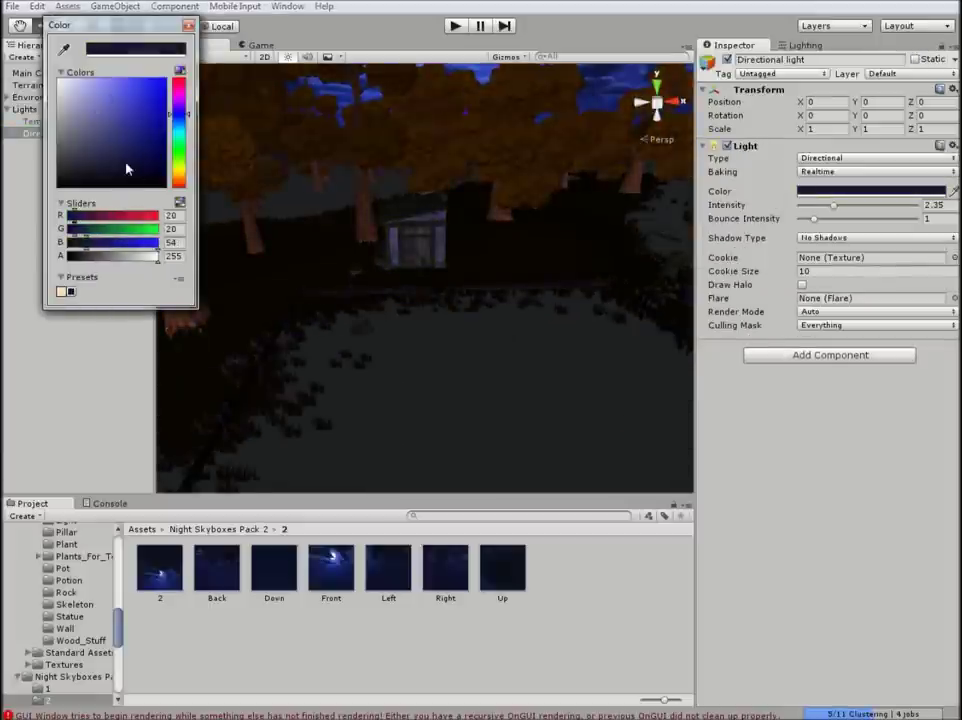
click(189, 26)
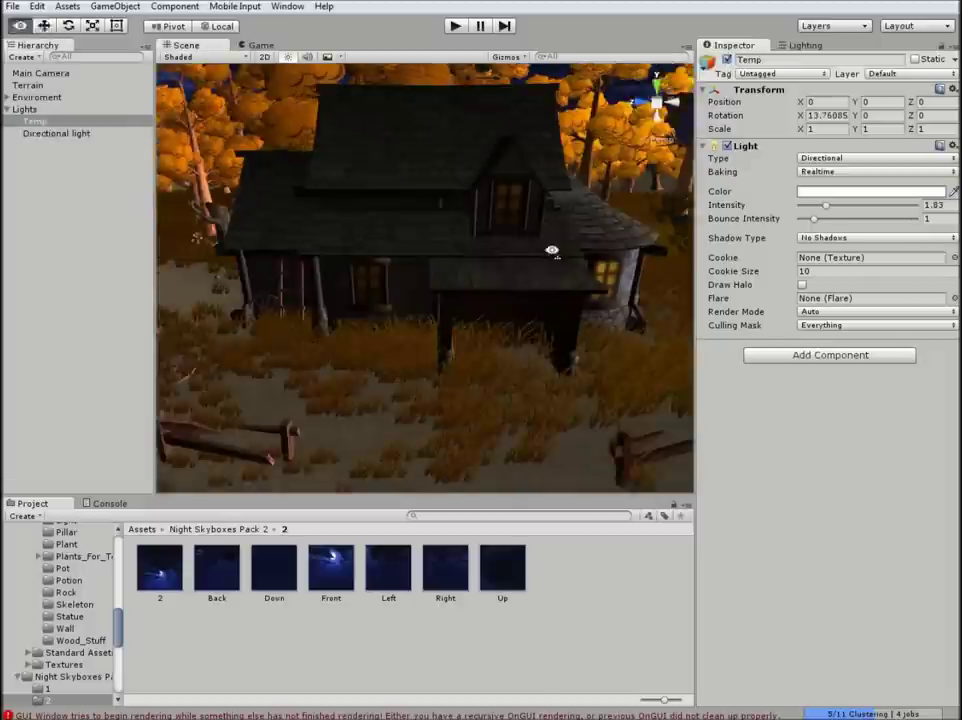
right_click(24, 109)
Step: Add a Point Light under the Lights group
mouse_move(125, 292)
click(212, 303)
alt+drag(447, 193, 483, 146)
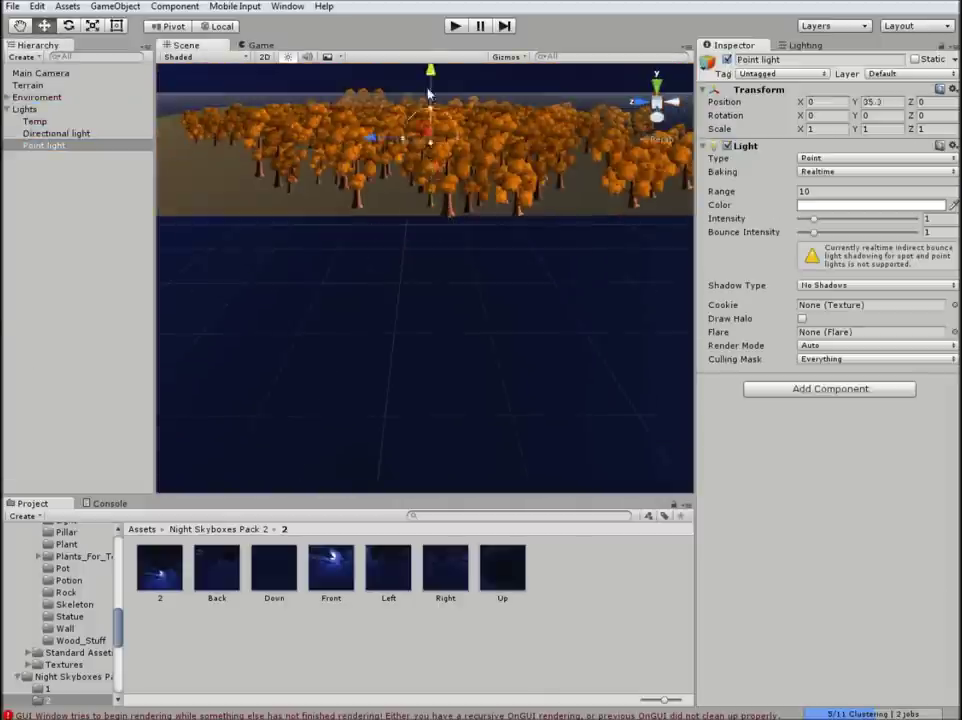
key(f)
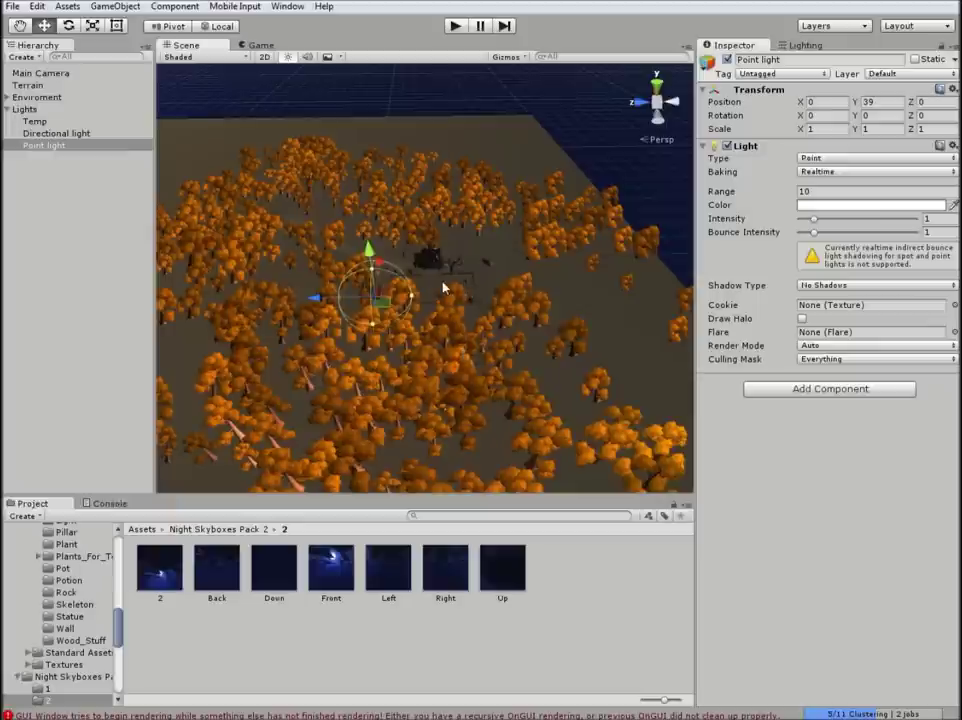
scroll(439, 289, up, 5)
scroll(439, 289, up, 5)
Step: Give the directional light soft shadows and make the point light yellow
click(483, 177)
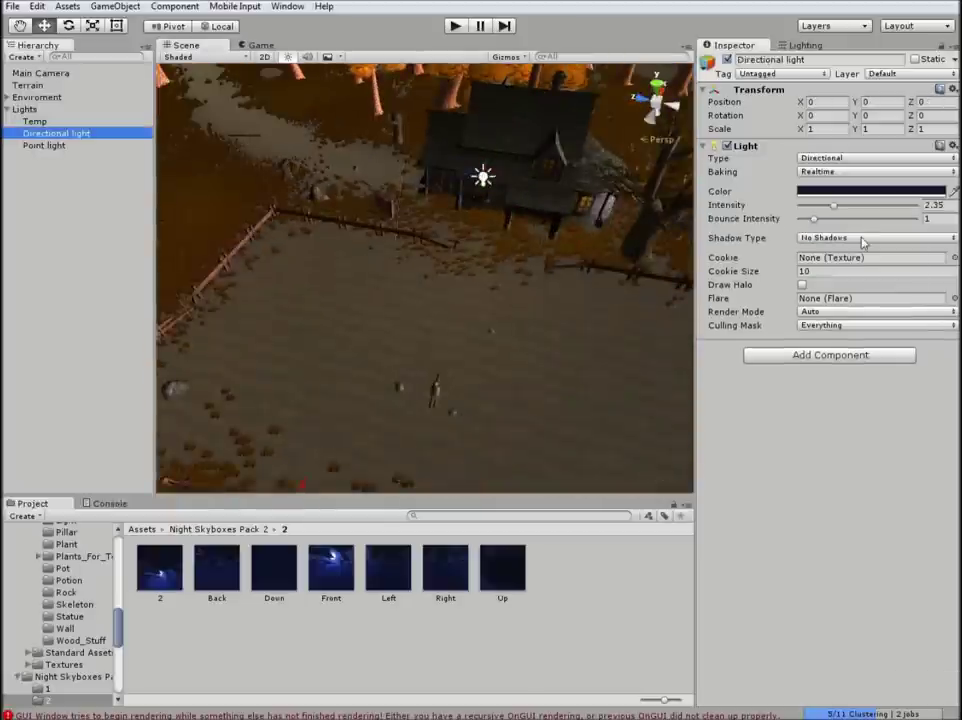
click(838, 252)
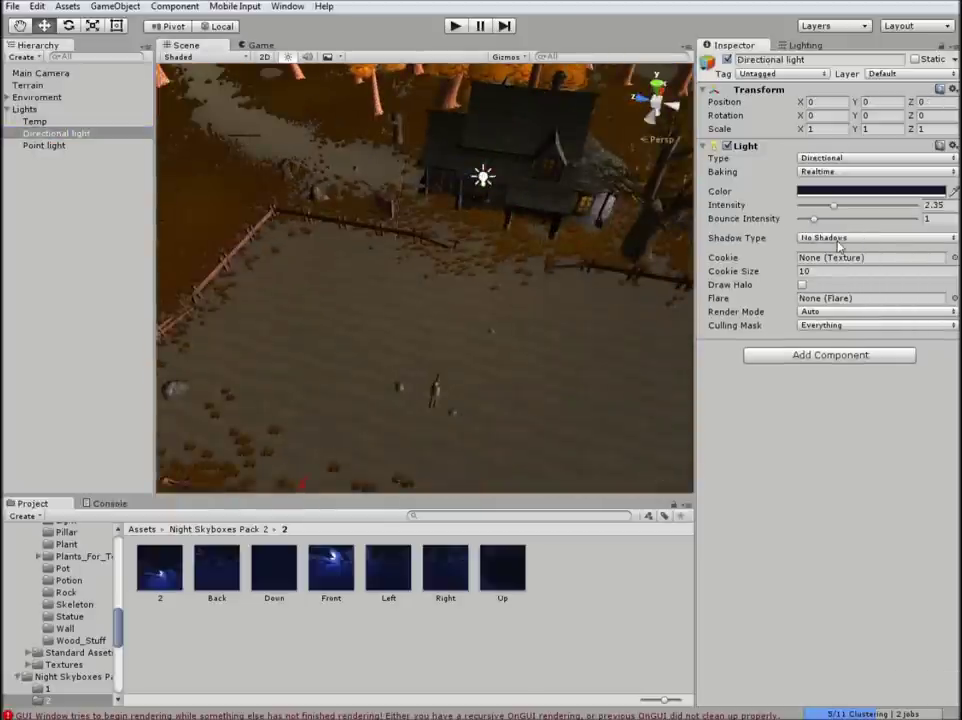
click(840, 274)
click(473, 208)
mouse_move(560, 230)
alt+mouse_down()
mouse_move(421, 200)
mouse_move(392, 96)
mouse_move(328, 98)
alt+mouse_up()
click(473, 208)
click(473, 208)
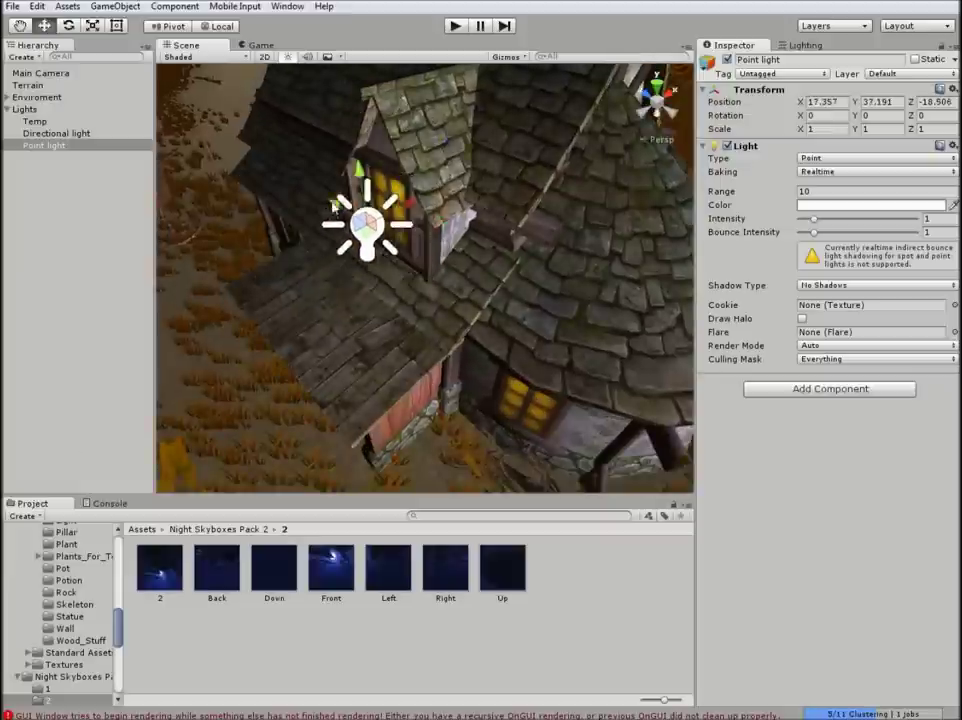
click(831, 205)
click(150, 95)
Step: Create an empty BuildingLights group under Lights and move the point light into it
right_click(20, 109)
click(75, 236)
click(800, 59)
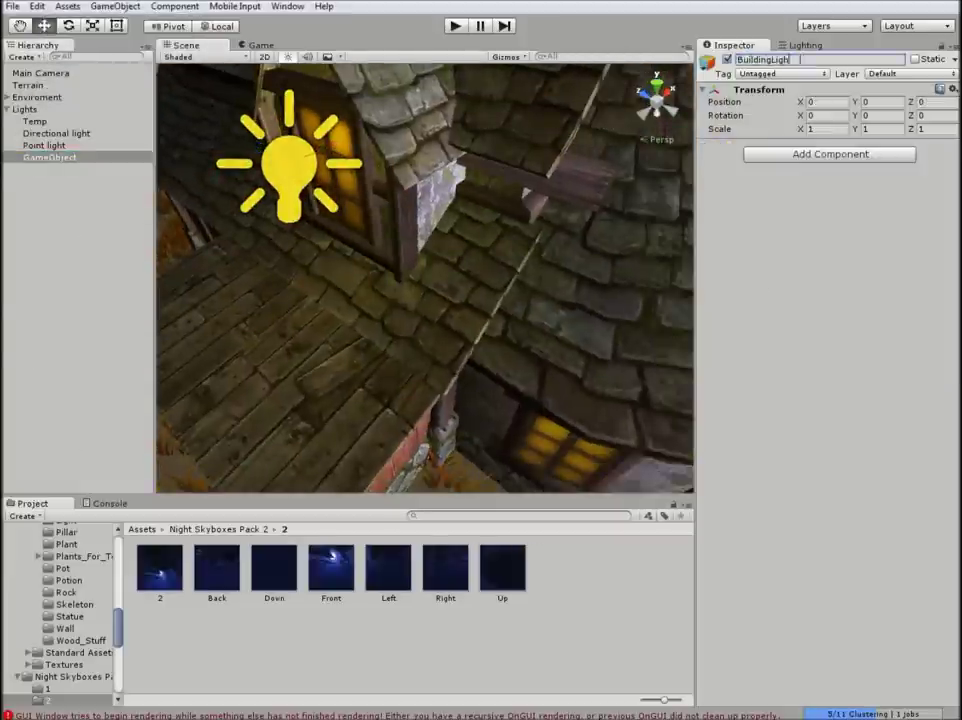
drag(79, 163, 79, 160)
Step: Duplicate the point light onto the lower window and a third spot on the building
mouse_move(300, 300)
alt+mouse_down()
mouse_move(336, 304)
mouse_move(326, 264)
mouse_move(517, 371)
alt+mouse_up()
right_click(85, 157)
click(107, 217)
alt+drag(430, 291, 212, 334)
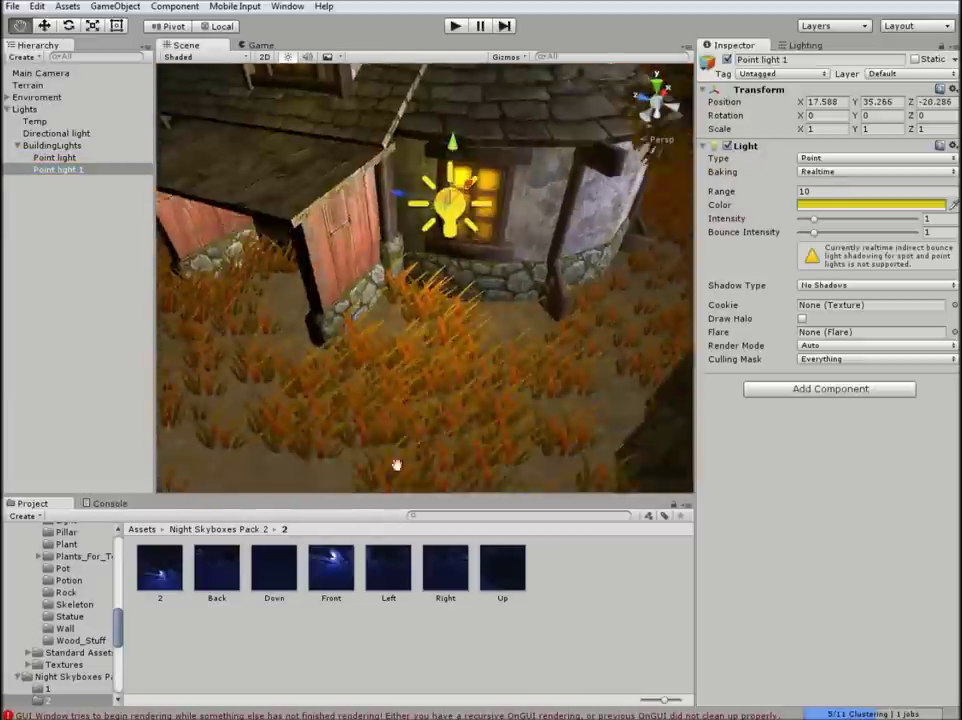
alt+drag(300, 302, 543, 270)
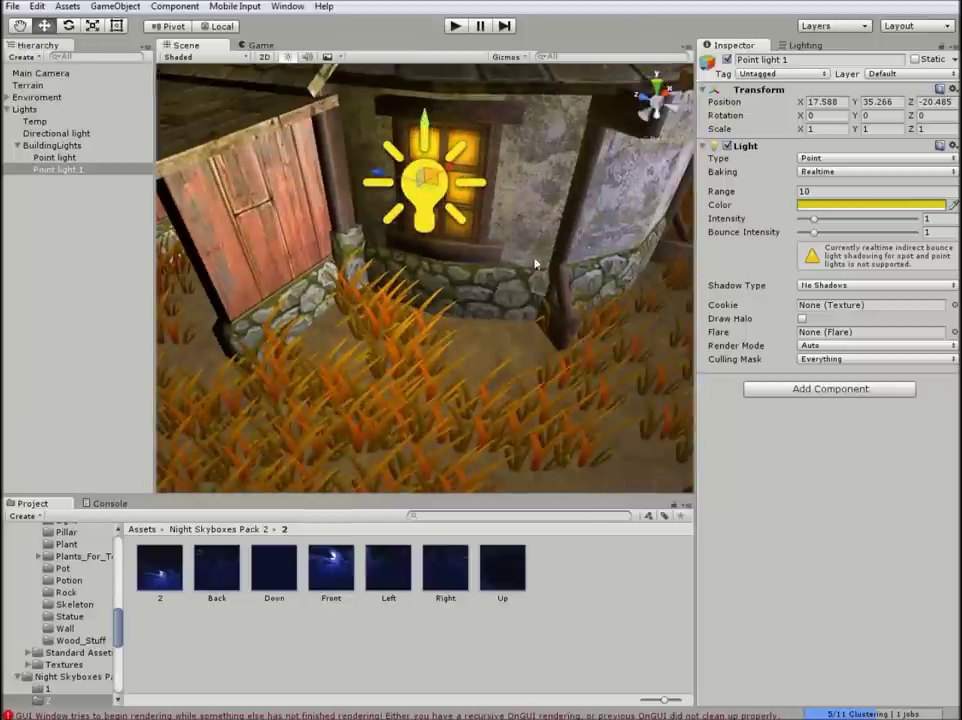
double_click(72, 160)
key(ctrl+d)
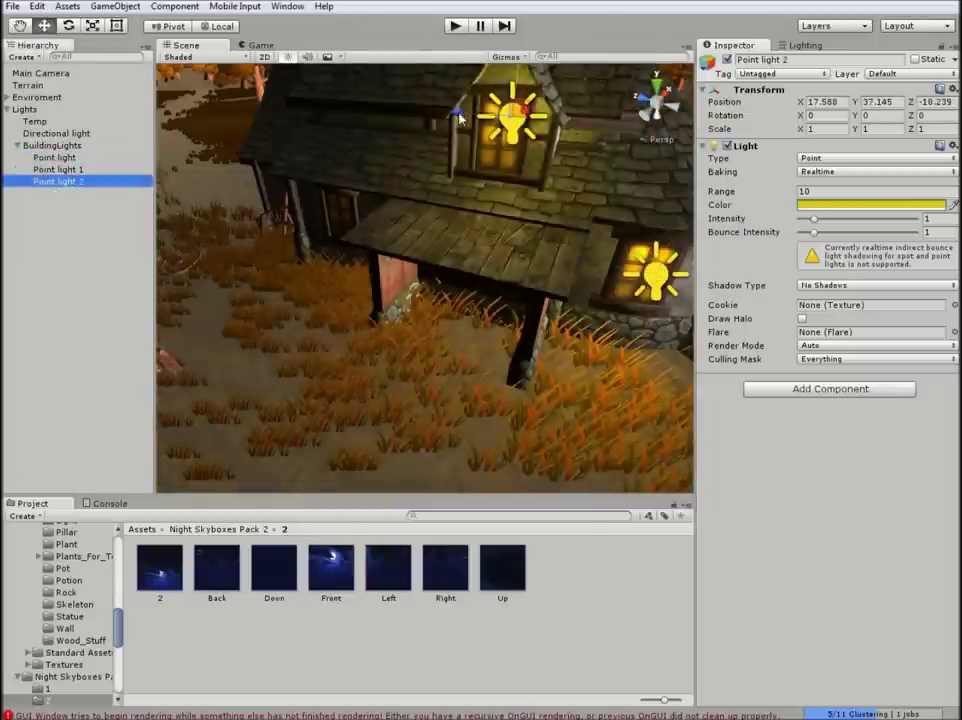
alt+drag(430, 250, 515, 218)
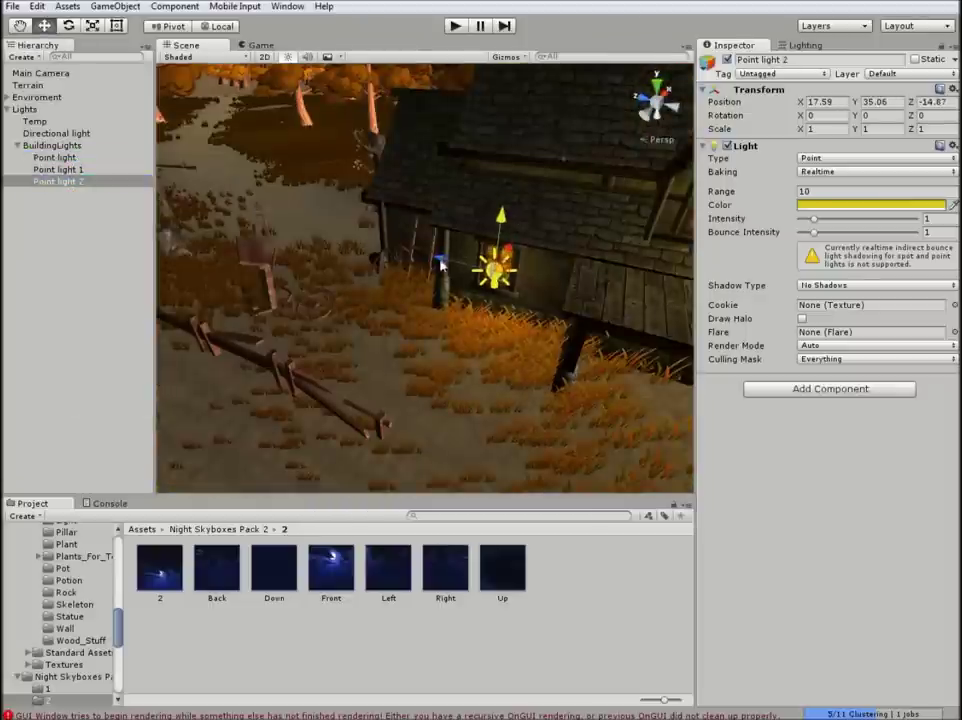
Step: Duplicate more window lights, placing Point light 3 and 4 at other windows at window height
click(504, 322)
double_click(56, 205)
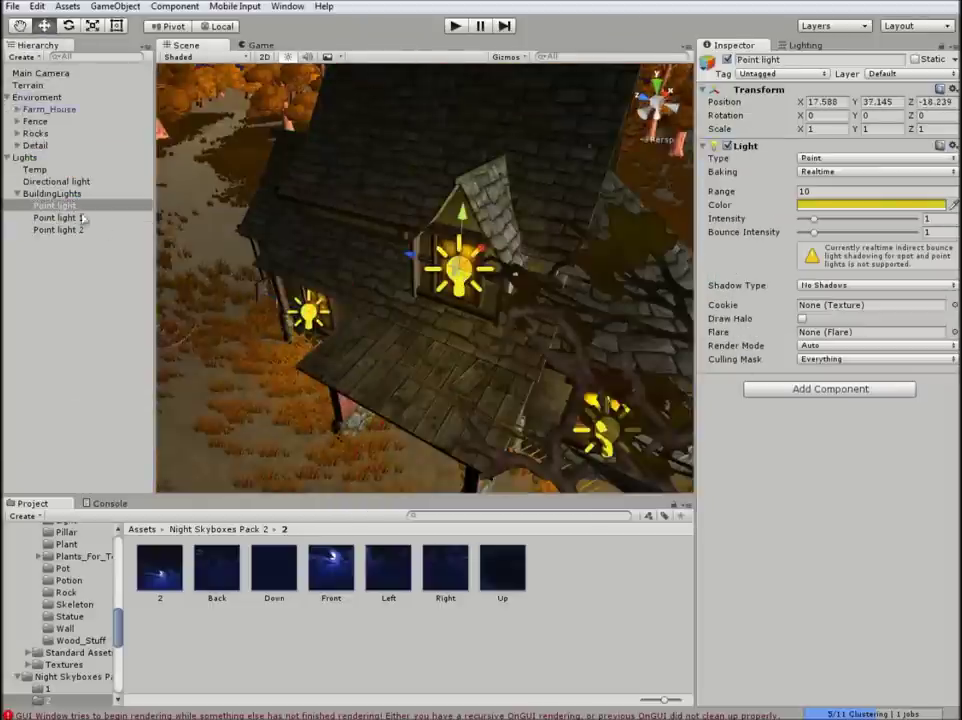
key(ctrl+d)
mouse_move(477, 279)
alt+mouse_down()
mouse_move(562, 103)
mouse_move(485, 107)
alt+mouse_up()
key(f)
alt+drag(420, 270, 500, 280)
click(300, 420)
click(370, 350)
key(ctrl+d)
drag(460, 345, 507, 318)
double_click(80, 259)
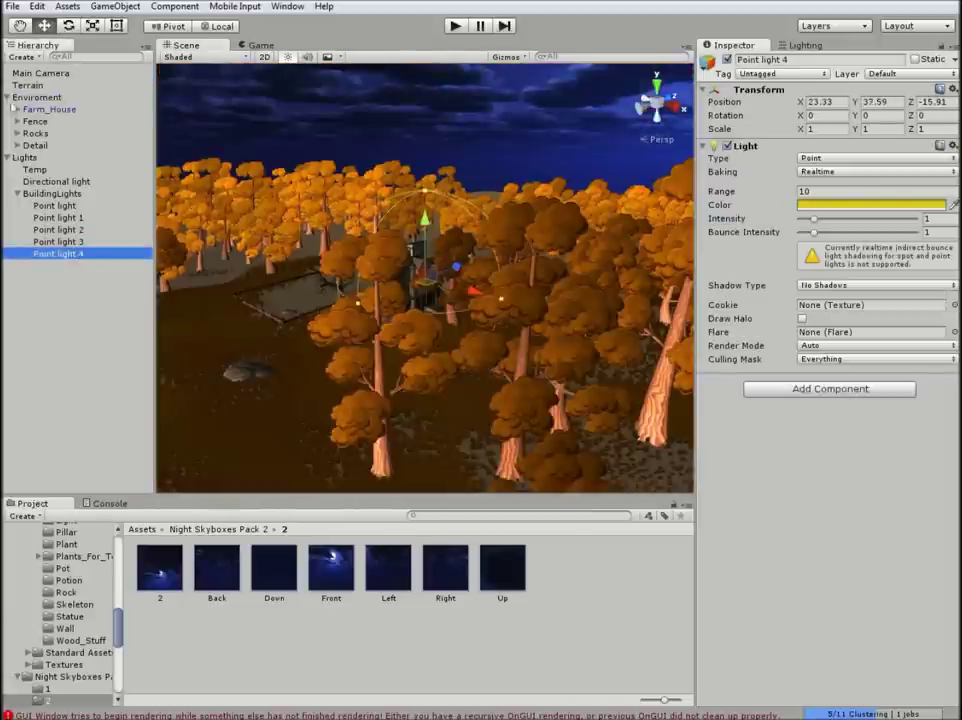
click(400, 300)
click(380, 355)
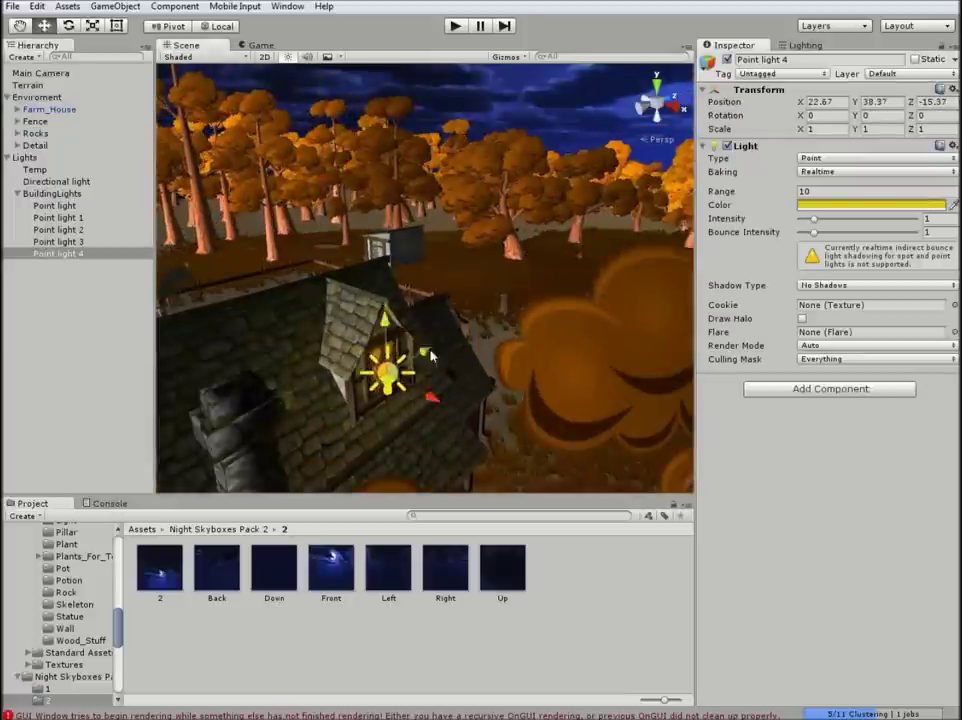
Step: Set Shadow Type to Soft Shadows on Point lights 1–4 together
shift+click(60, 253)
click(876, 285)
click(850, 311)
click(17, 193)
click(28, 85)
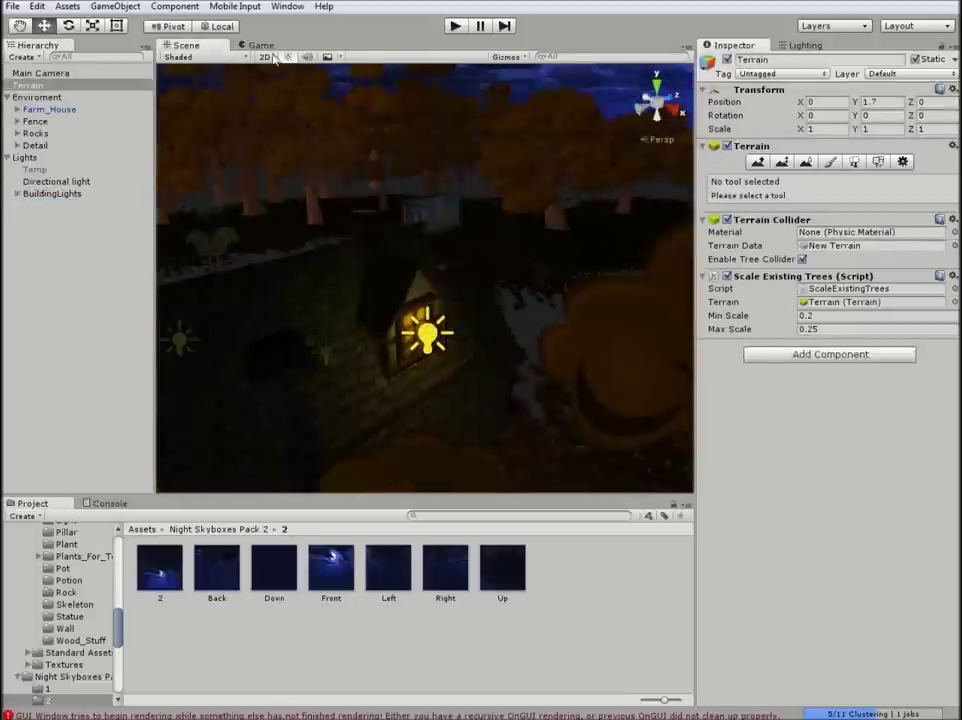
Step: Tint the scene fog dark blue and preview the foggy night through the game camera
click(261, 45)
click(186, 45)
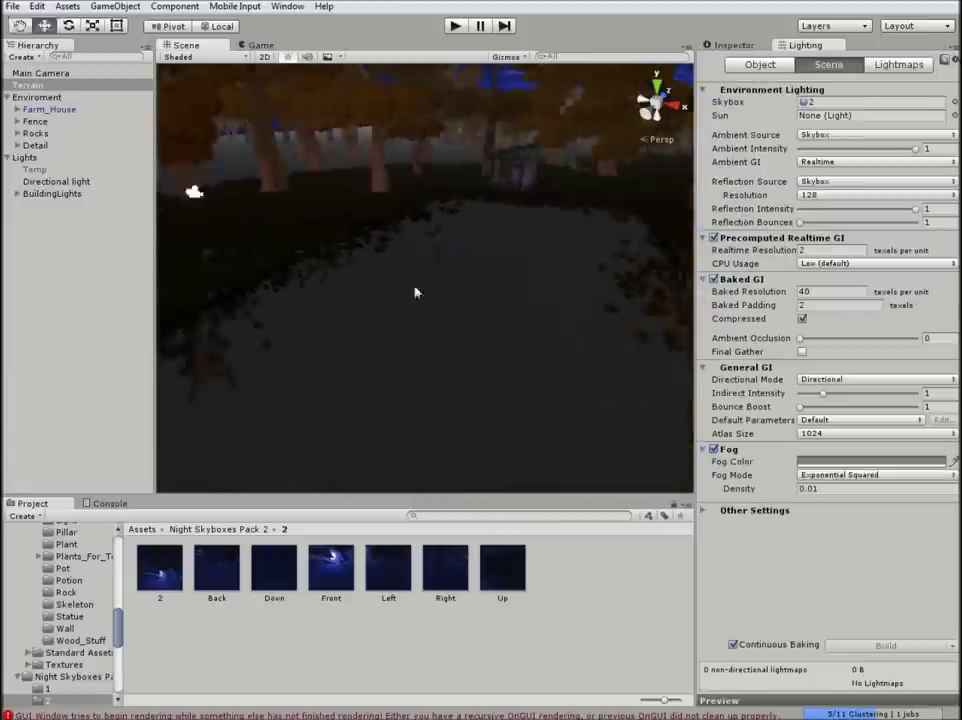
drag(180, 188, 179, 115)
click(157, 164)
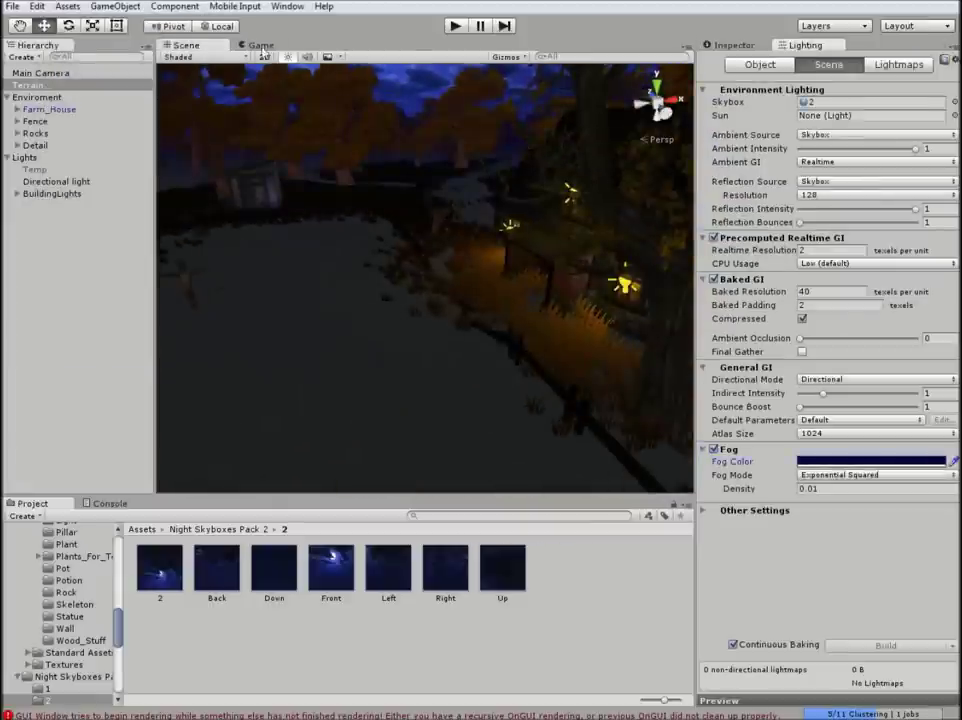
click(262, 46)
click(184, 46)
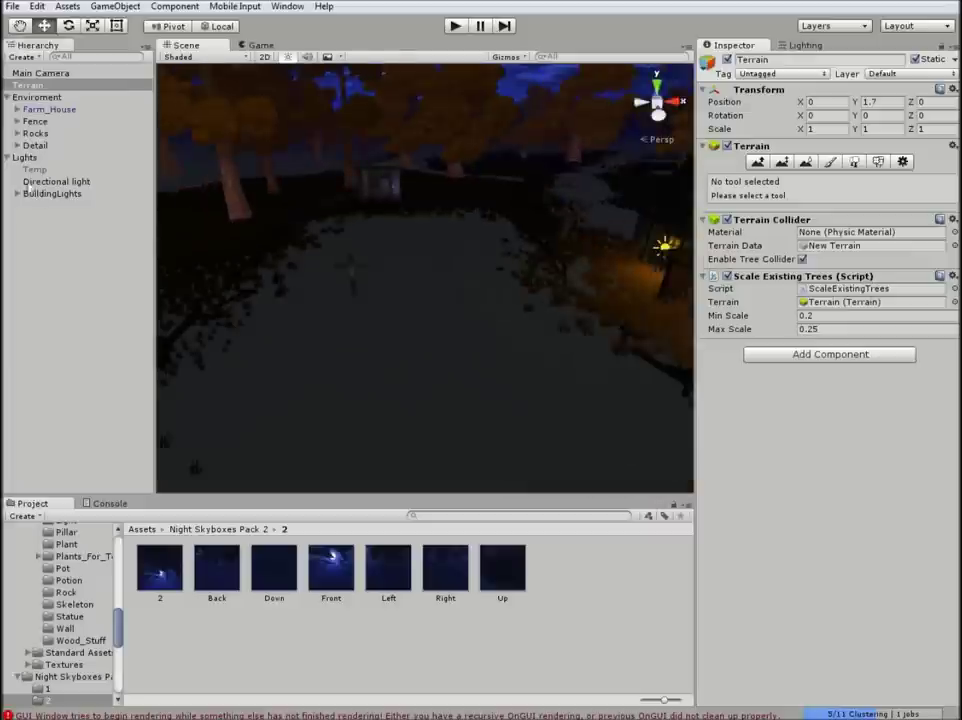
Step: Duplicate a point light as Point light 5, raise it over the field and boost its intensity to 1.78
right_click(45, 199)
click(125, 275)
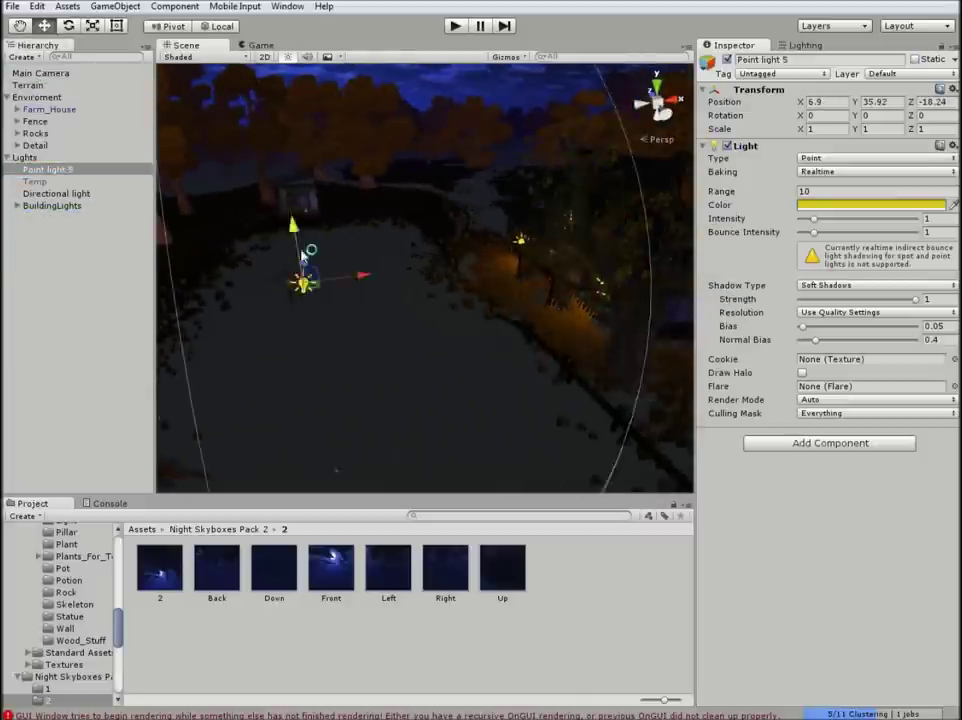
drag(281, 268, 283, 232)
drag(813, 218, 820, 218)
click(870, 204)
click(87, 86)
drag(87, 86, 124, 92)
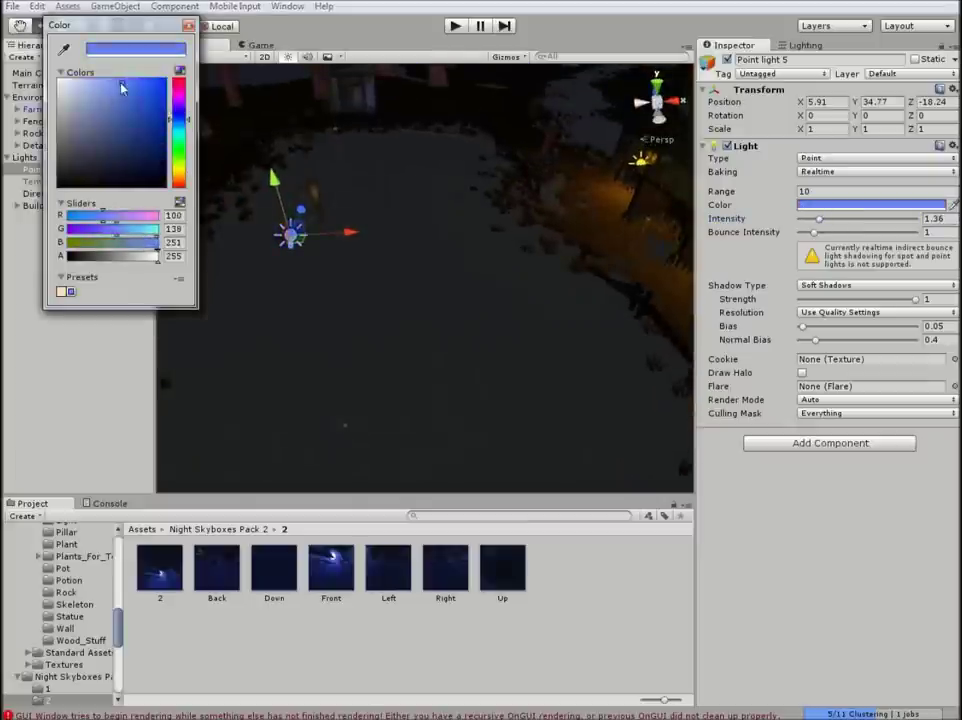
click(188, 25)
drag(820, 218, 826, 218)
Step: Make Point light 5 yellow with range 7.56 and lift it higher above the field
drag(292, 232, 327, 97)
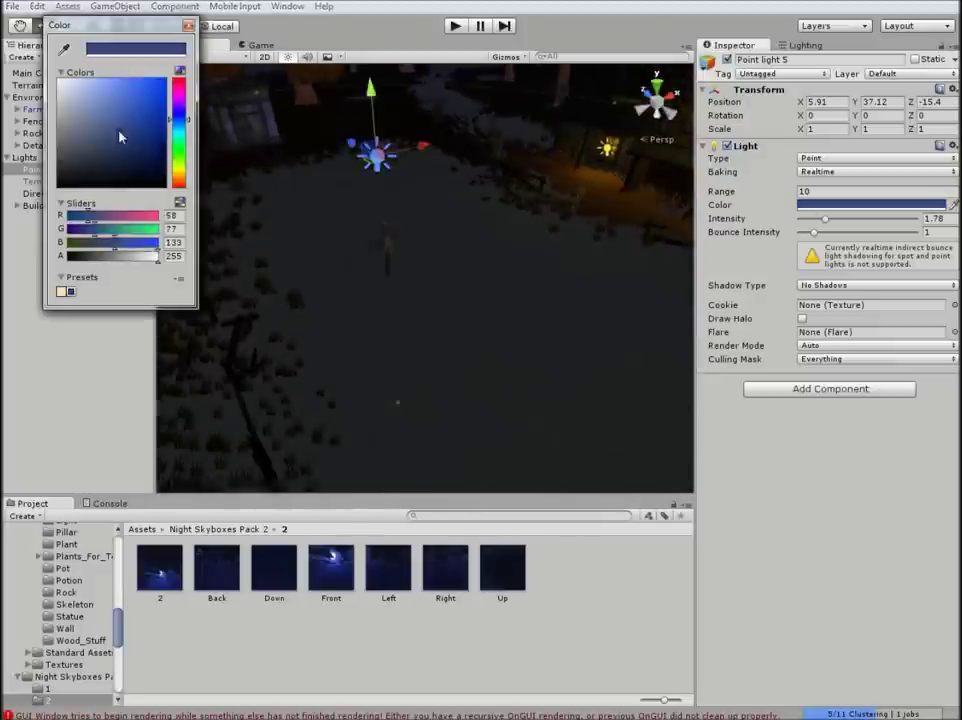
click(178, 168)
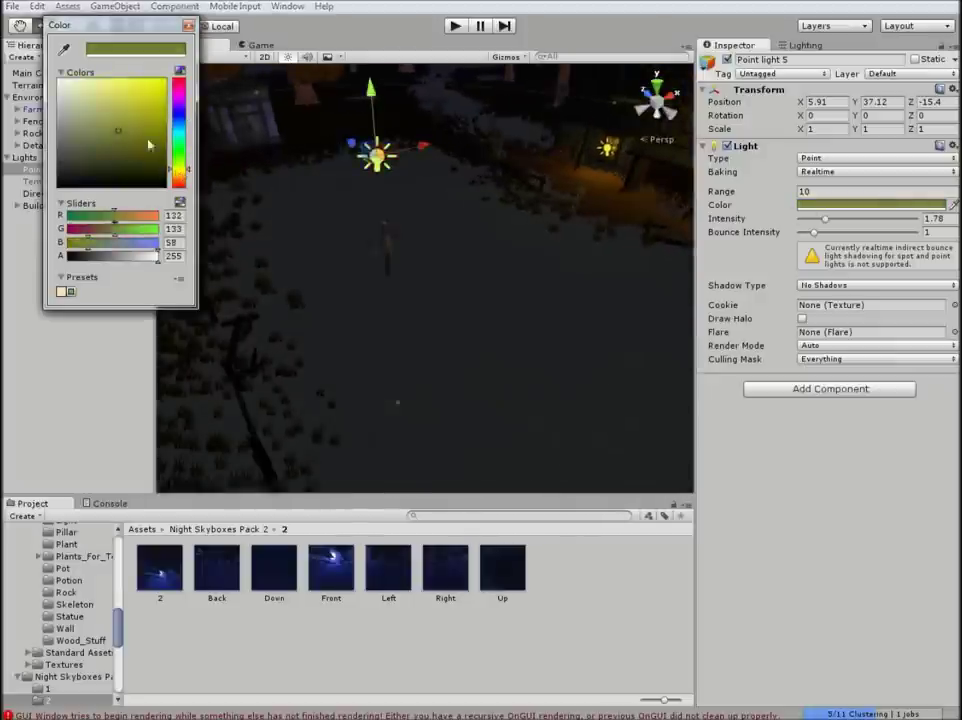
click(363, 191)
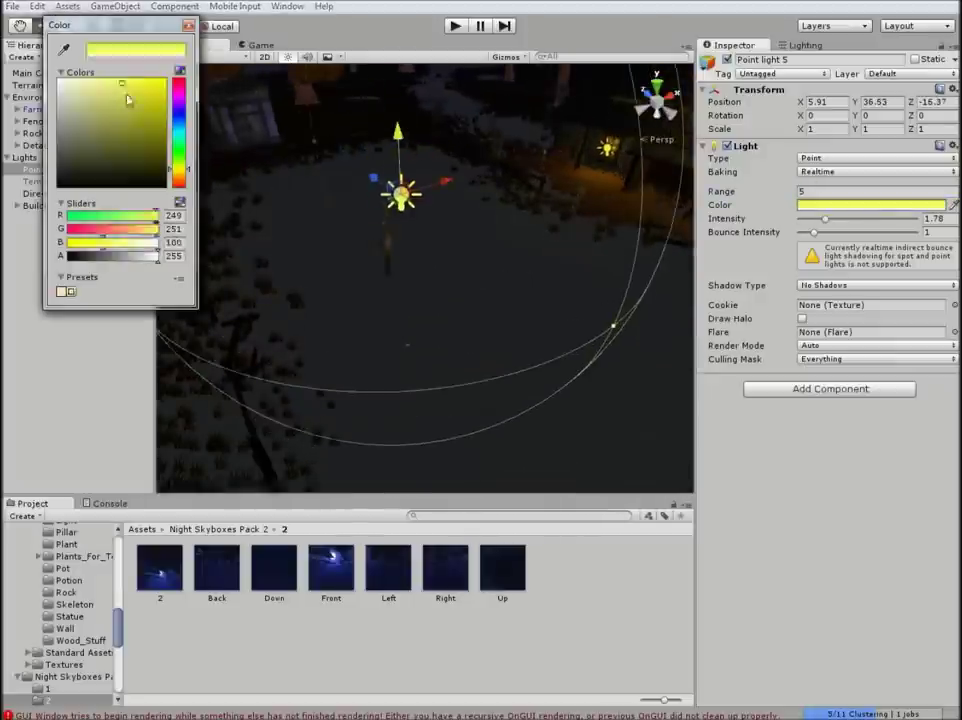
drag(756, 192, 790, 192)
drag(397, 150, 397, 82)
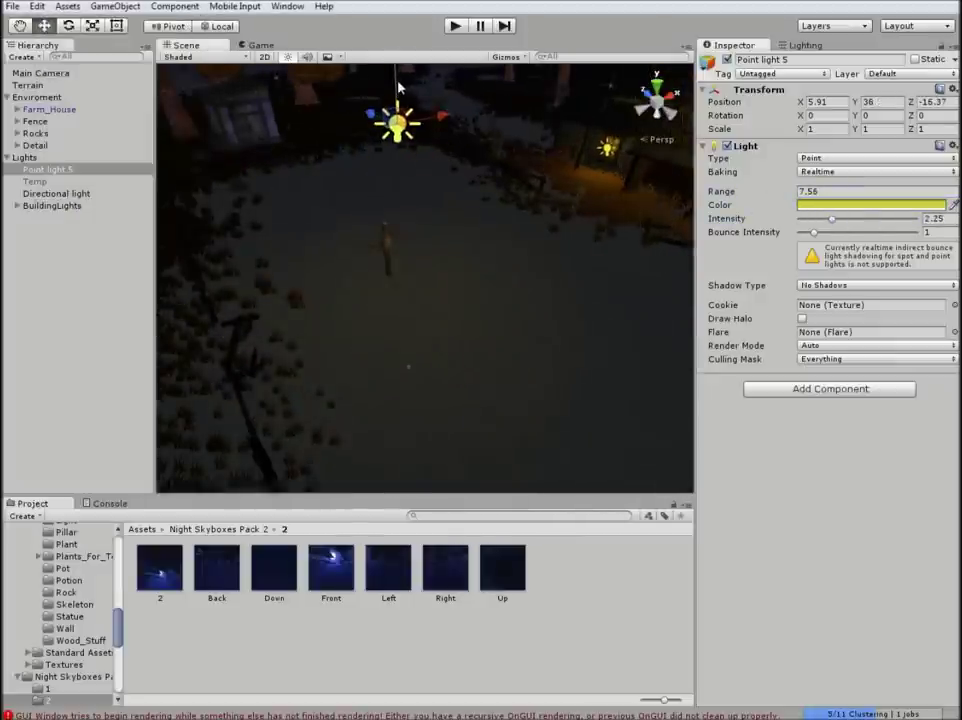
click(258, 45)
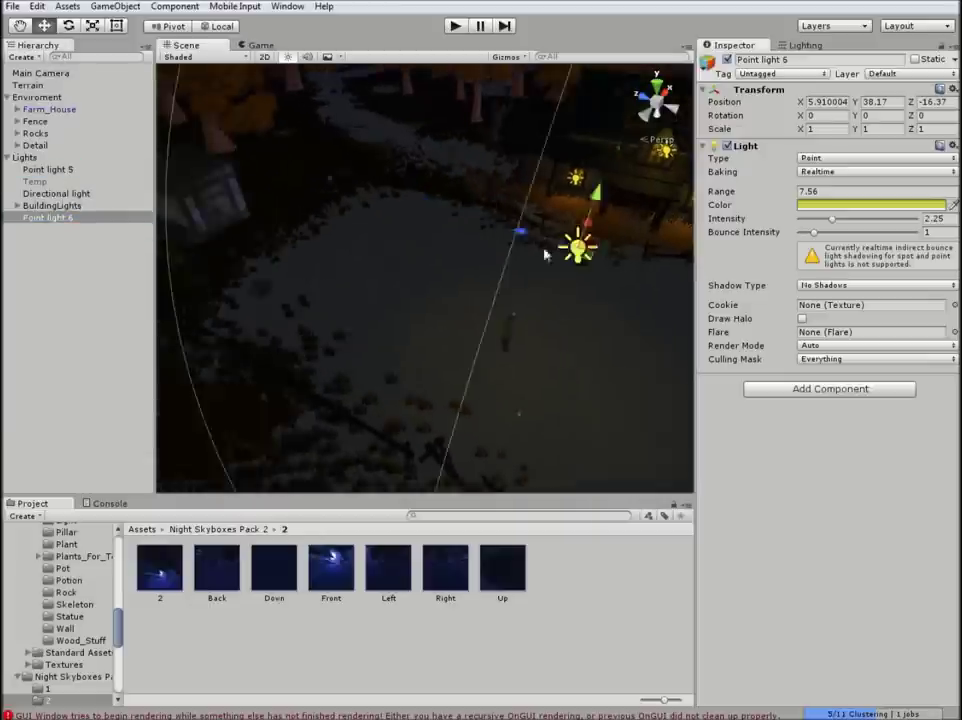
Step: Duplicate Point light 6 into Point light 7, preview the lit yard, and browse to the FirstPersonCharacter prefabs
click(377, 193)
right_click(56, 217)
click(129, 285)
double_click(28, 85)
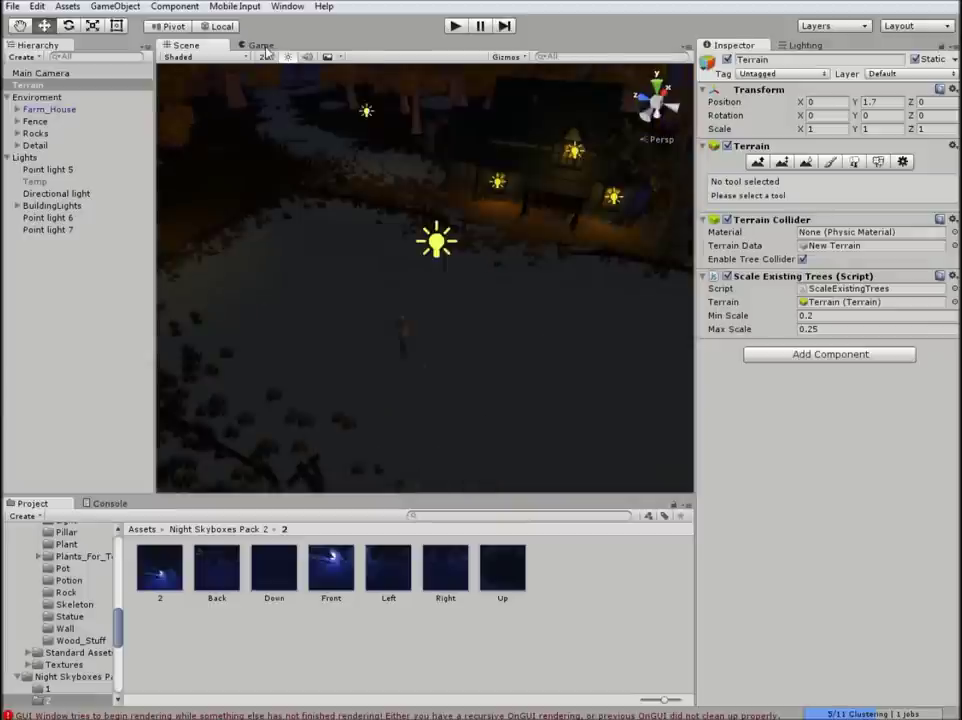
click(266, 47)
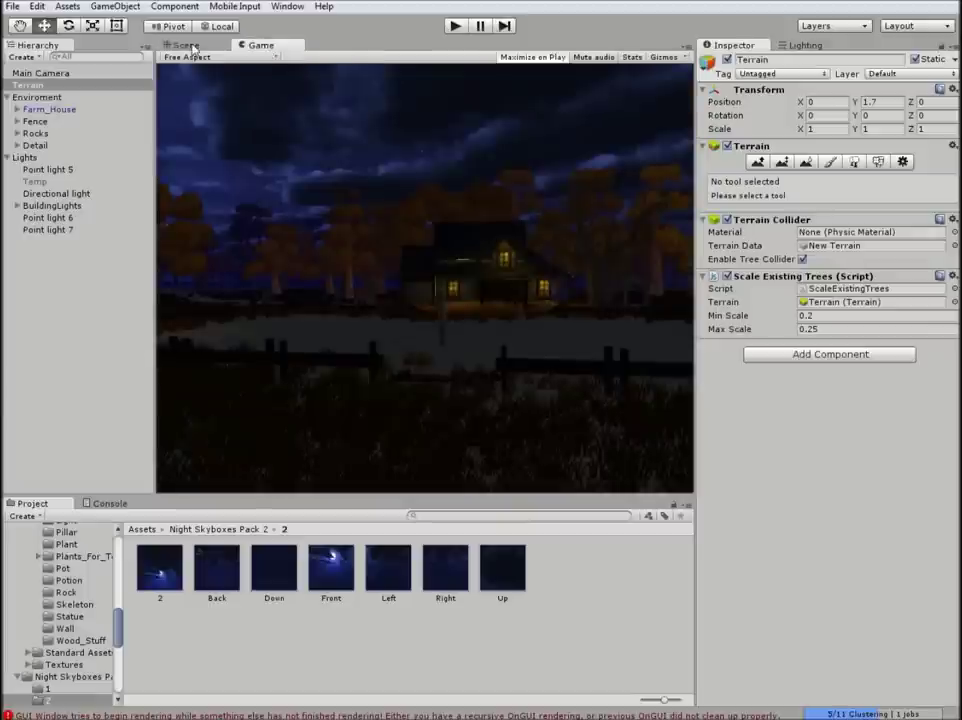
click(186, 45)
click(8, 157)
click(70, 652)
double_click(163, 570)
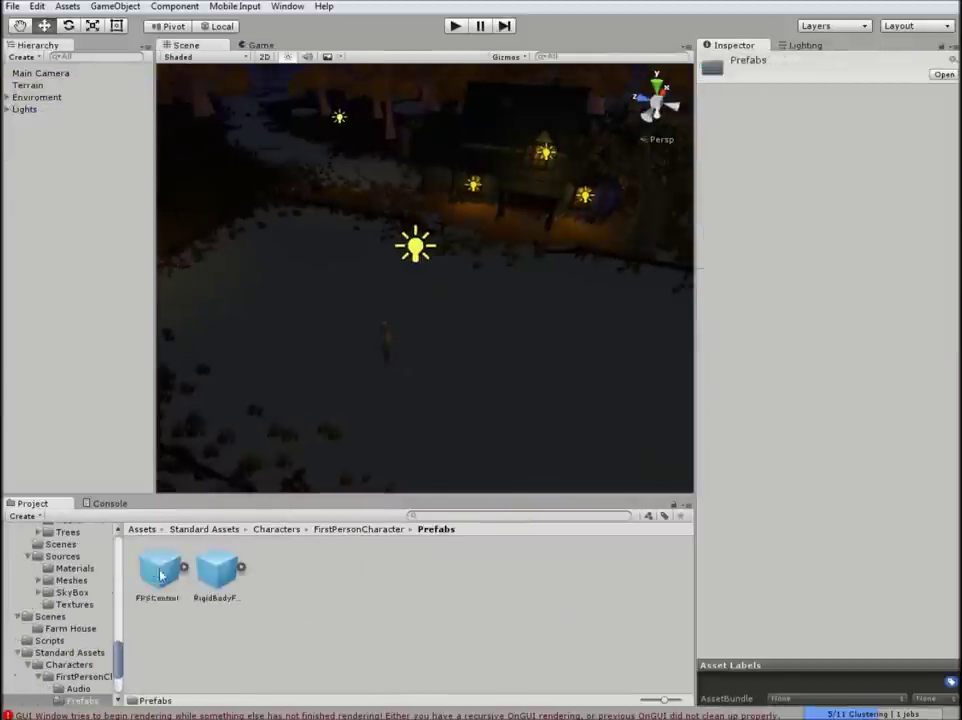
Step: Drop an FPSController into the farm clearing and turn it to face the farmhouse
drag(160, 570, 45, 204)
key(f)
alt+drag(208, 285, 380, 290)
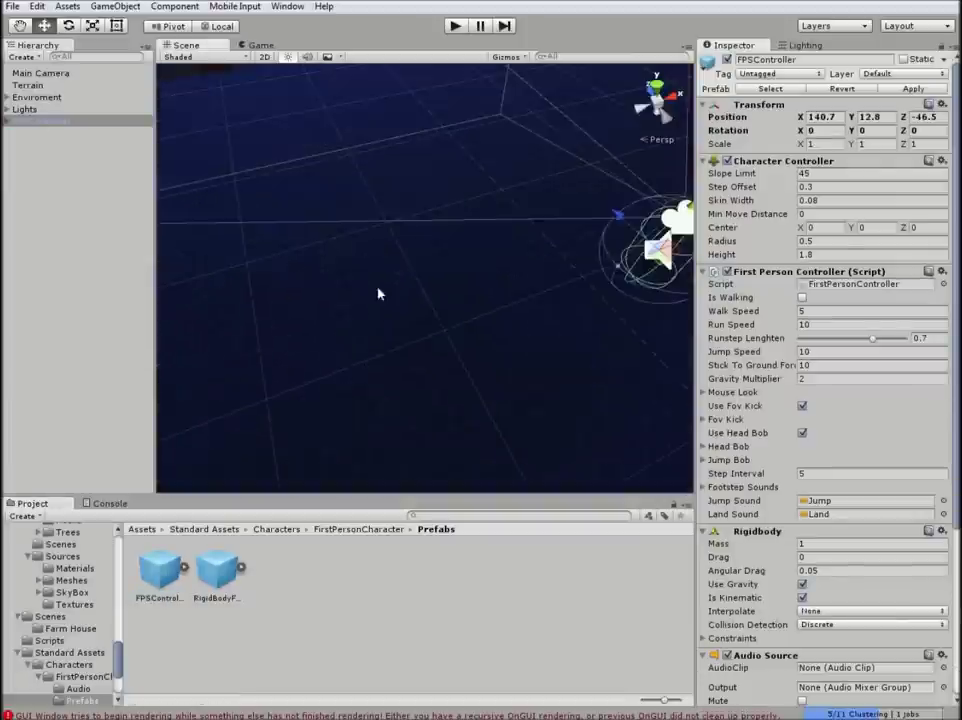
double_click(40, 121)
mouse_move(463, 273)
mouse_down()
mouse_move(537, 152)
mouse_move(370, 236)
mouse_up()
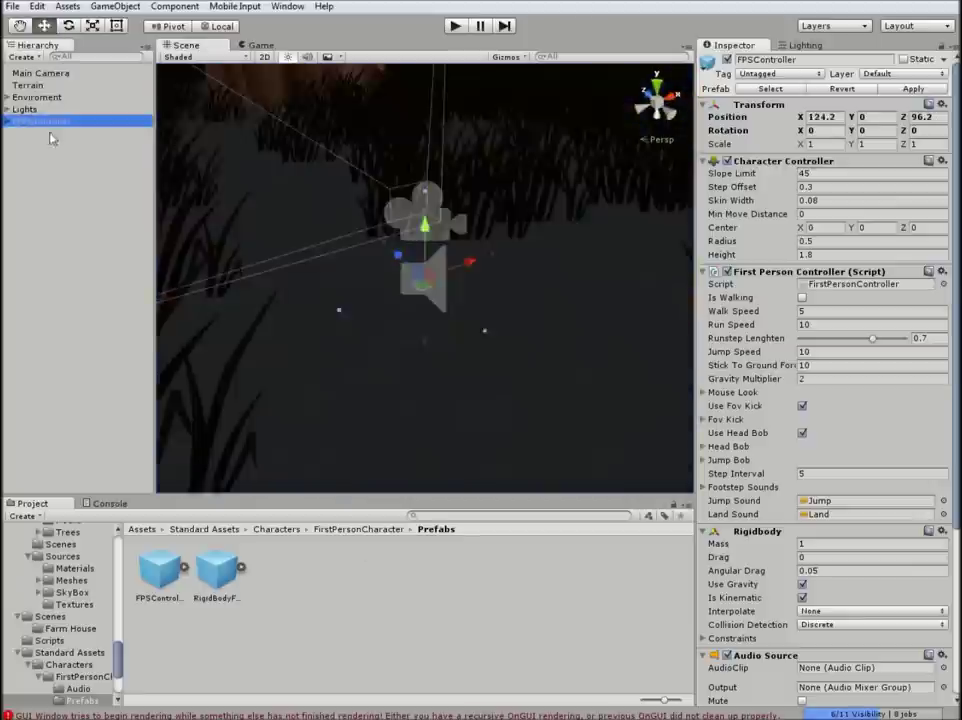
mouse_move(321, 238)
alt+mouse_down()
mouse_move(524, 226)
mouse_move(410, 370)
alt+mouse_up()
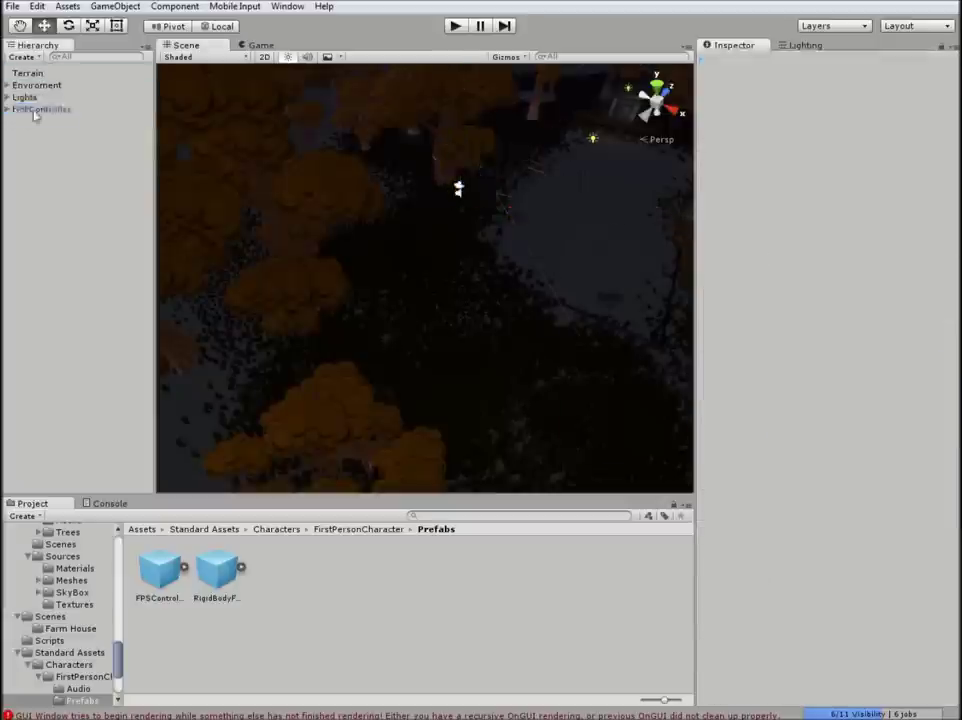
drag(398, 379, 246, 513)
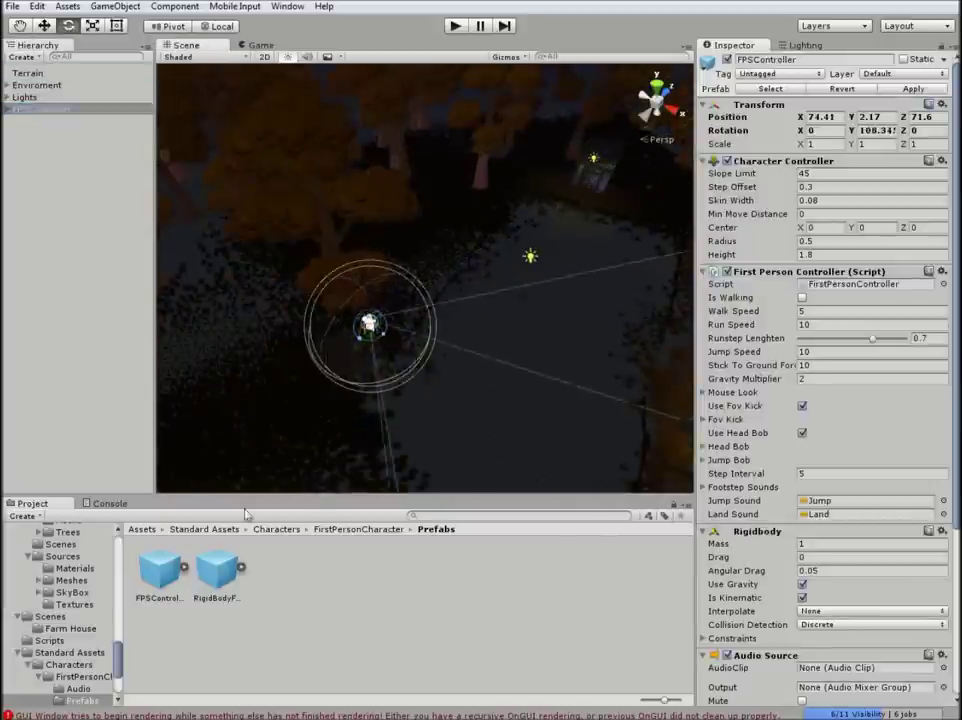
Step: Play-test the first-person controller, then refocus the view on the FPSController
click(268, 46)
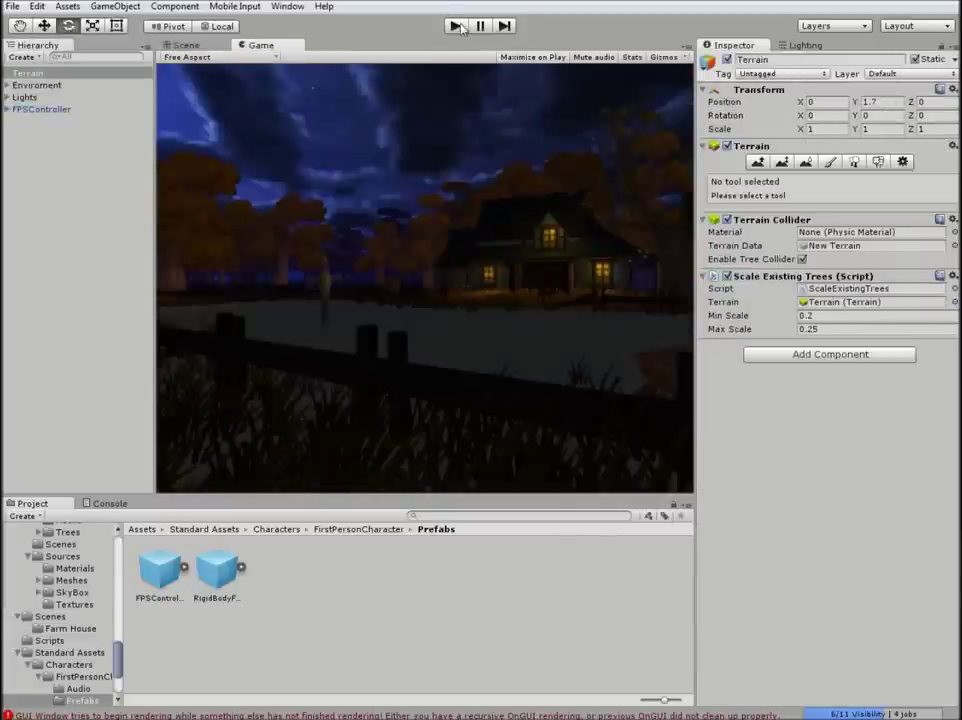
click(461, 28)
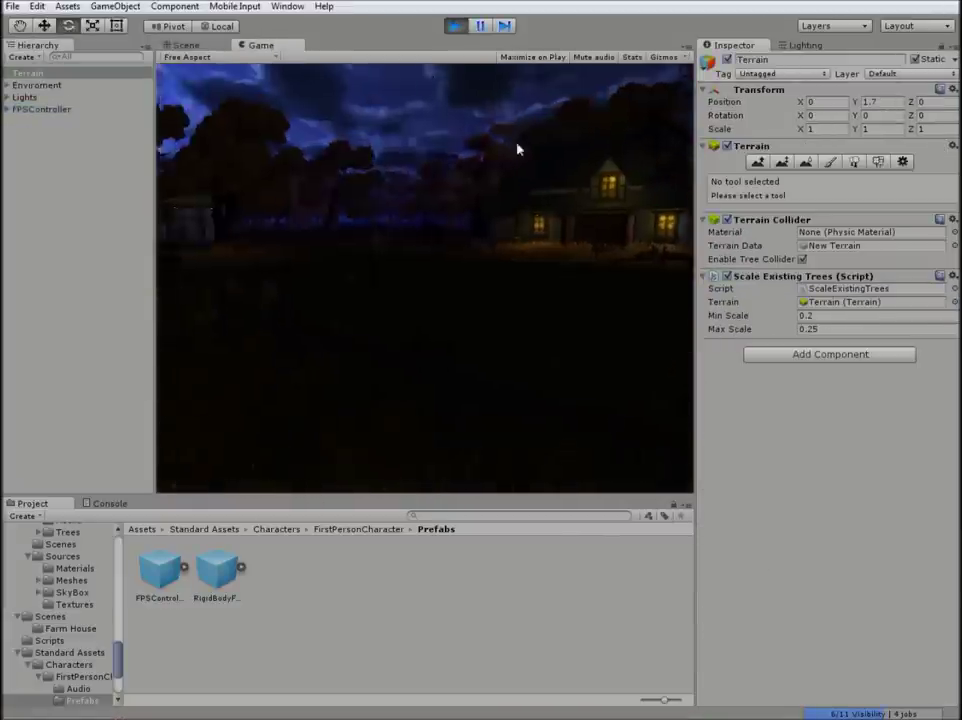
click(459, 27)
click(7, 97)
double_click(42, 181)
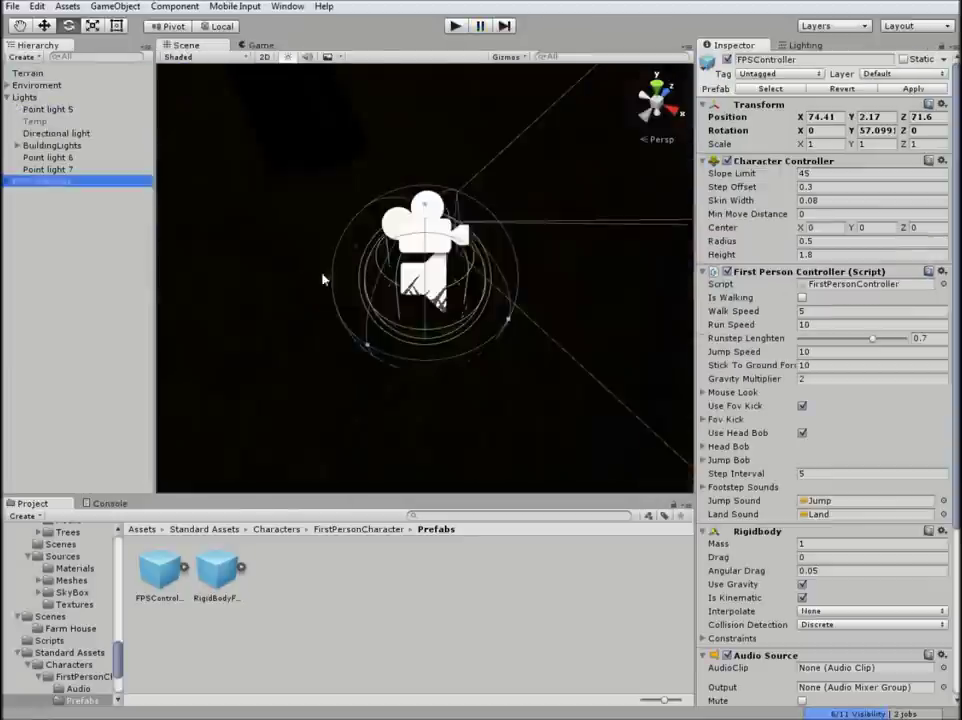
Step: Raise Point light 5's intensity and set its range to 10, then check Point lights 6 and 7
click(48, 157)
click(55, 110)
double_click(56, 110)
mouse_move(832, 218)
mouse_down()
mouse_move(876, 218)
mouse_move(851, 219)
mouse_up()
key(w)
click(860, 191)
text(10)
click(48, 157)
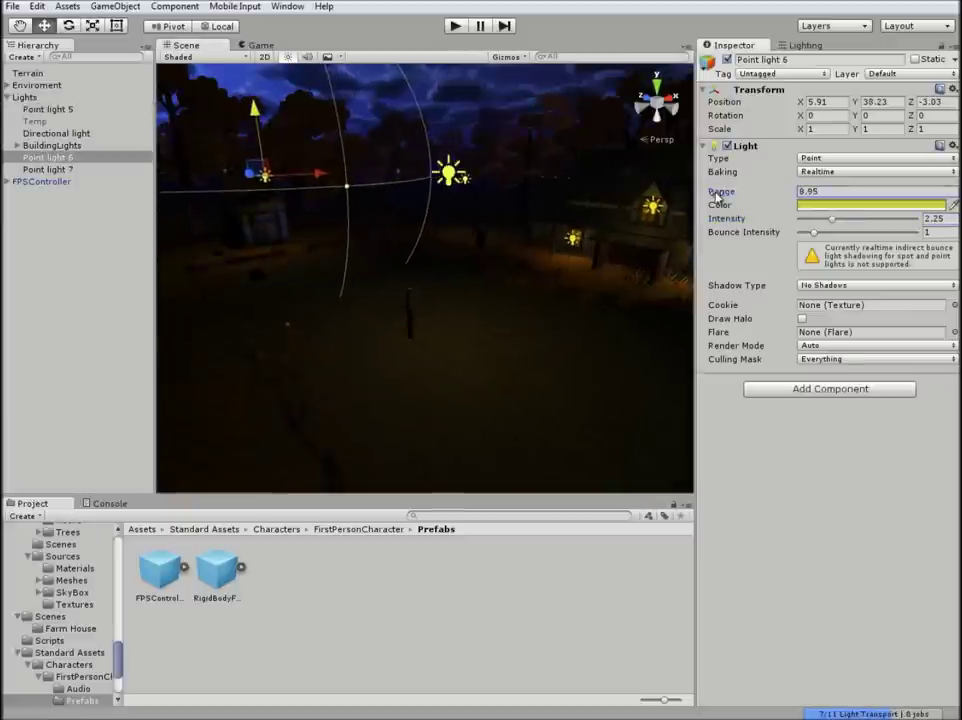
click(450, 172)
key(f)
Step: Inspect the Directional light and FPSController in the scene and preview through the game camera
click(52, 134)
key(f)
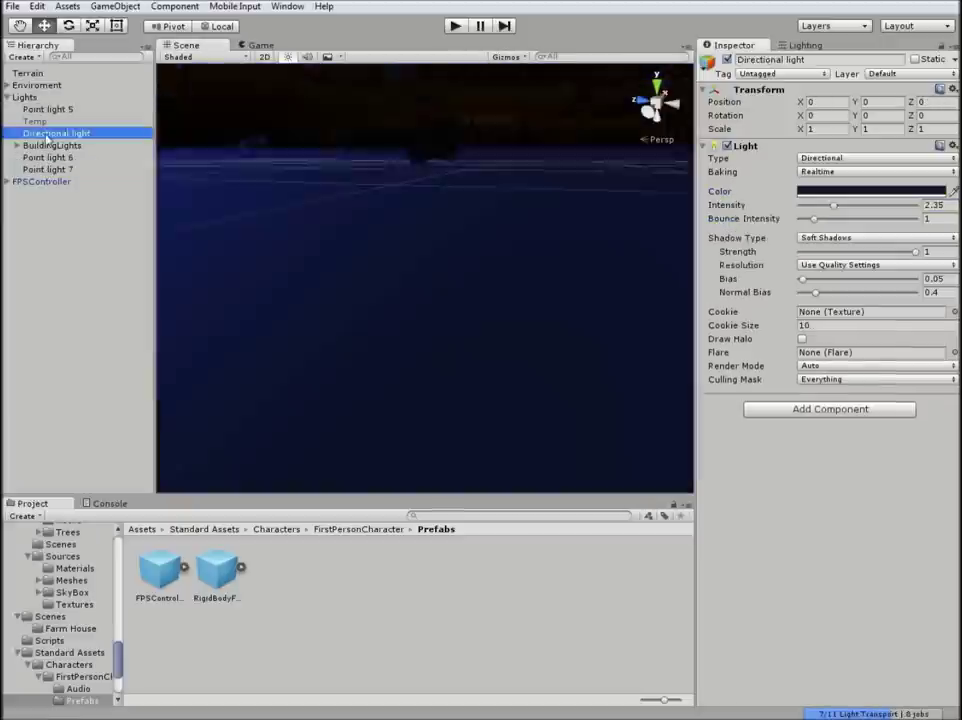
alt+drag(430, 270, 397, 350)
key(e)
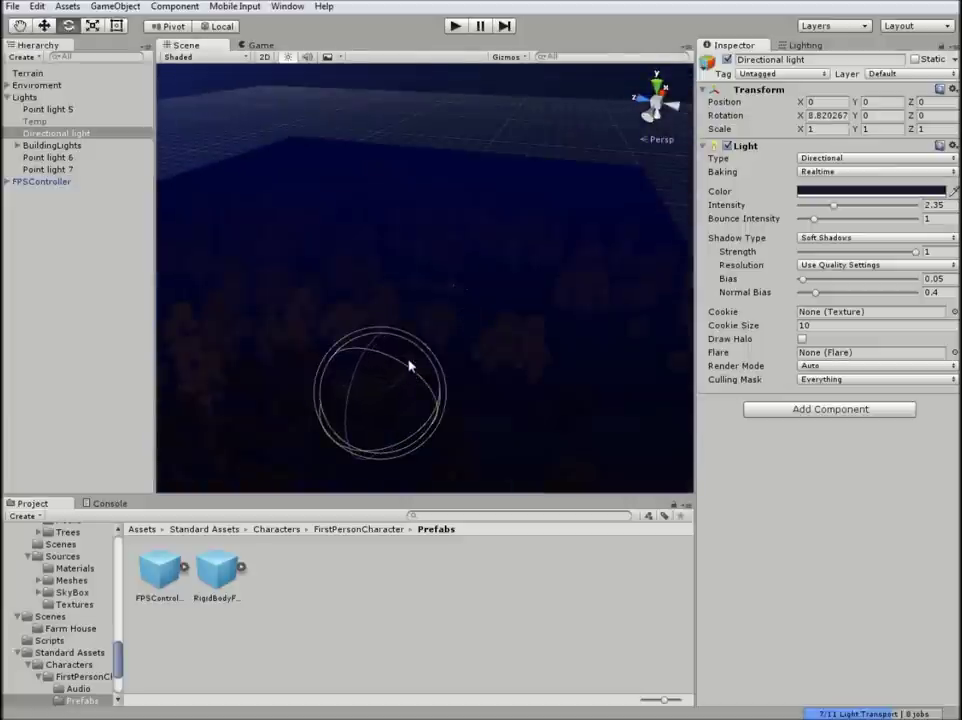
double_click(39, 181)
key(w)
click(571, 297)
click(259, 45)
click(186, 45)
Step: Tint the Directional light a darker blue and preview the night scene
click(47, 109)
click(56, 133)
click(870, 191)
click(155, 128)
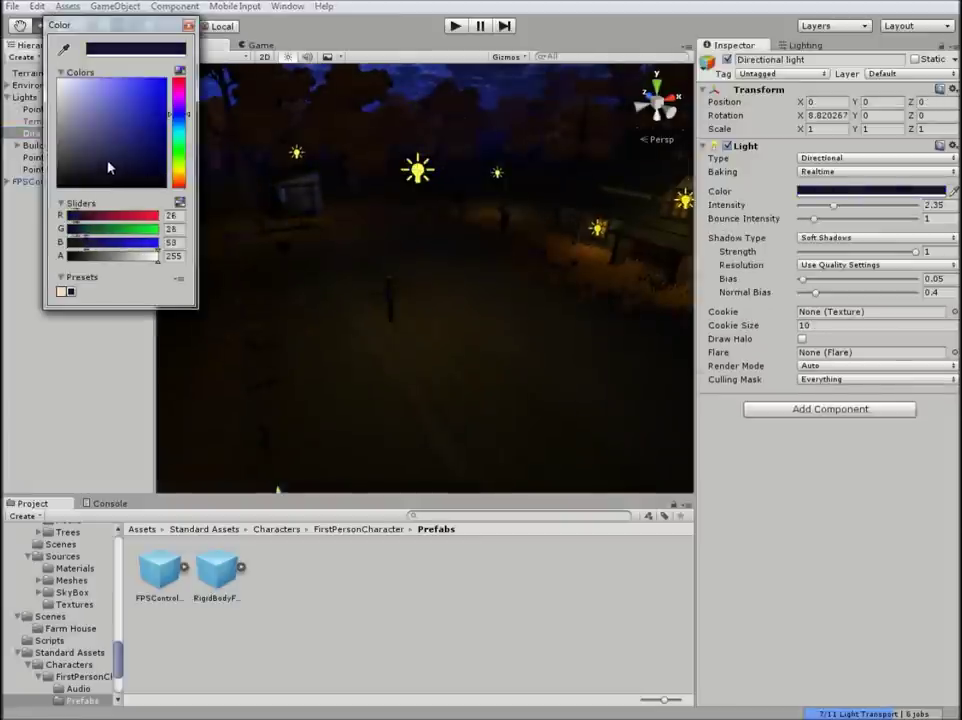
drag(139, 144, 147, 157)
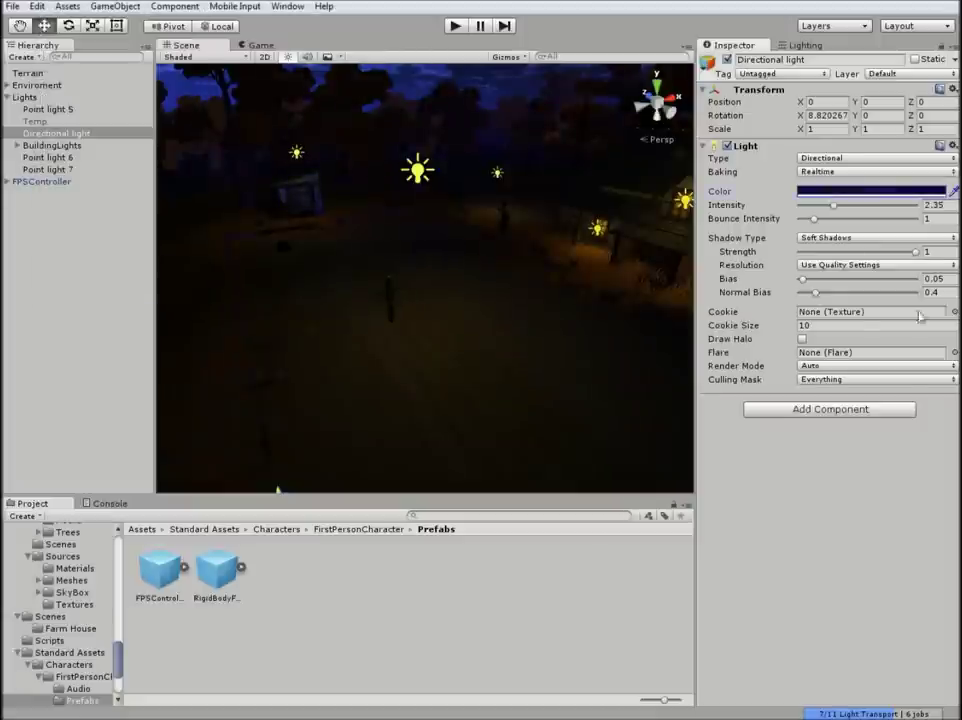
click(417, 170)
click(259, 46)
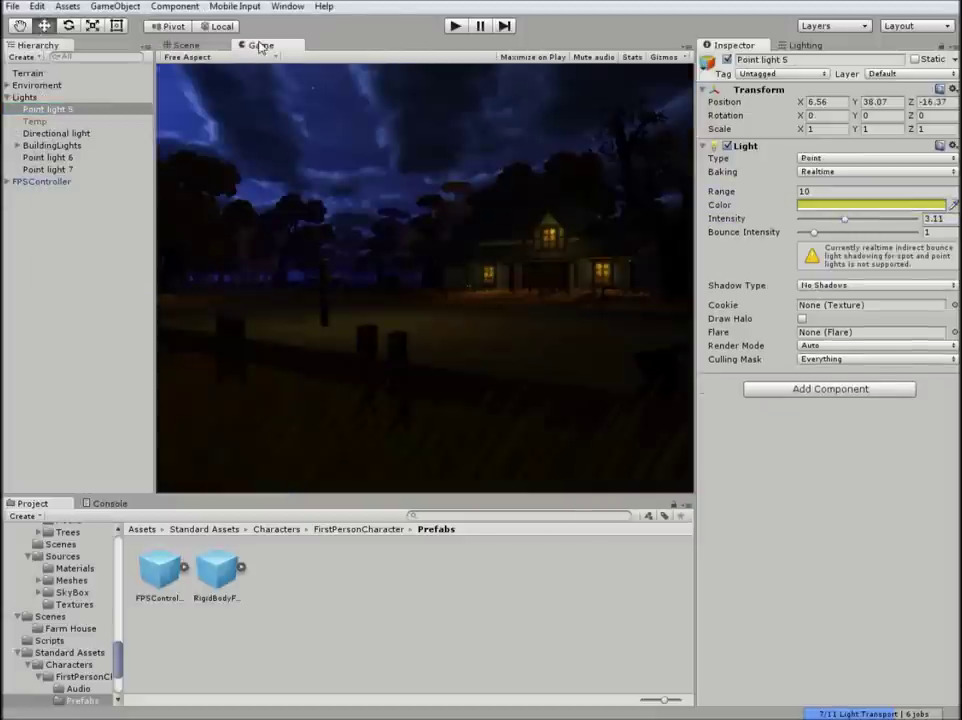
click(181, 46)
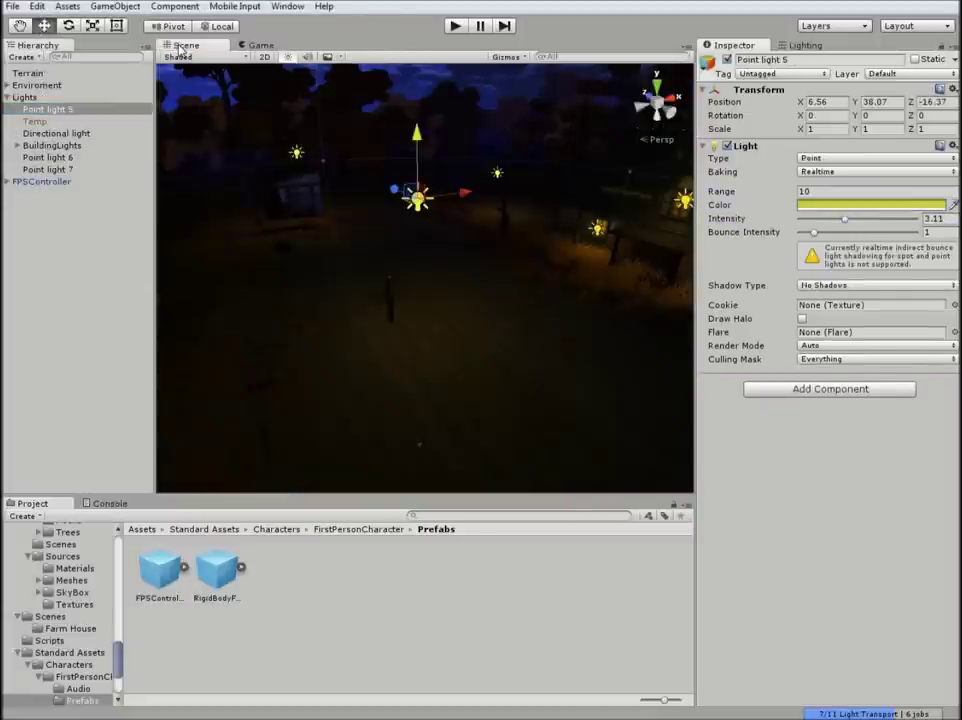
Step: Retint the Directional light blue and lower its intensity to about 0.79
double_click(70, 133)
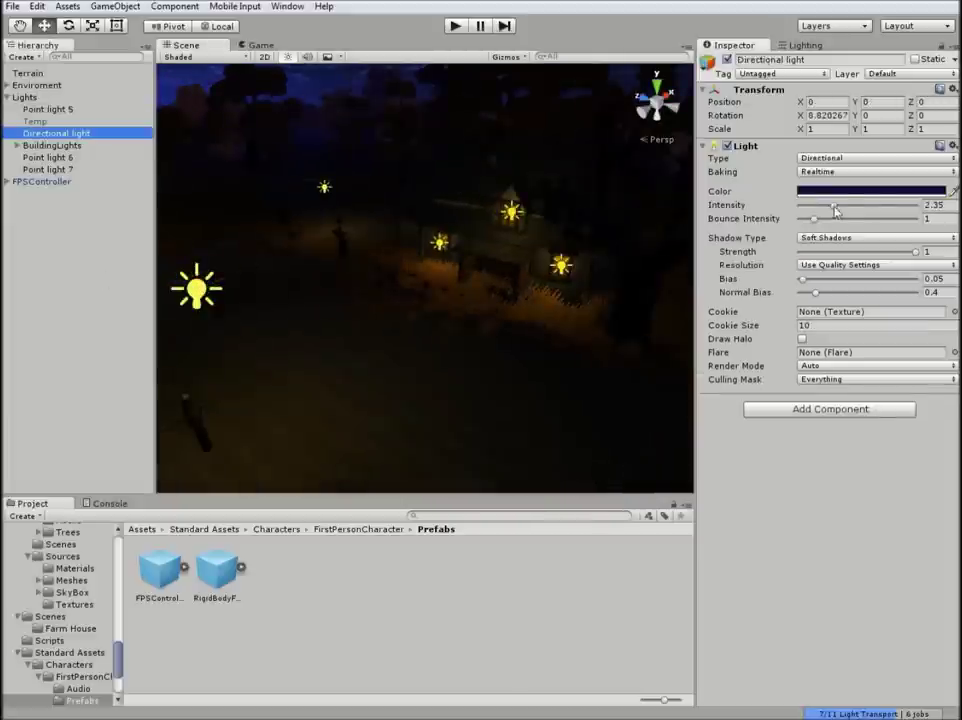
drag(855, 207, 855, 213)
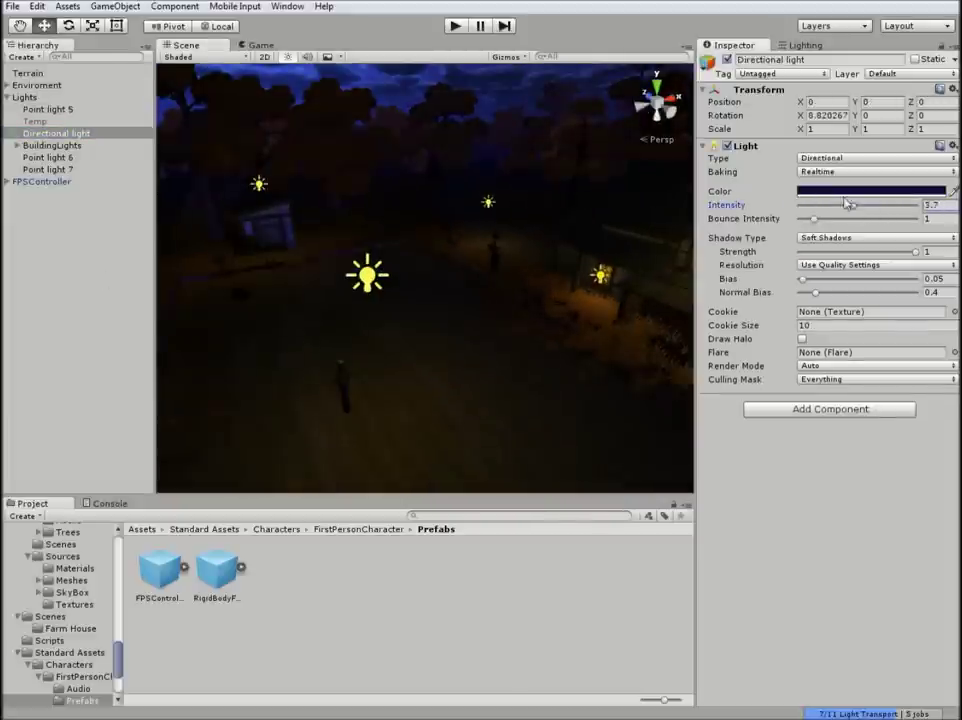
click(870, 190)
drag(146, 122, 150, 110)
drag(876, 205, 827, 208)
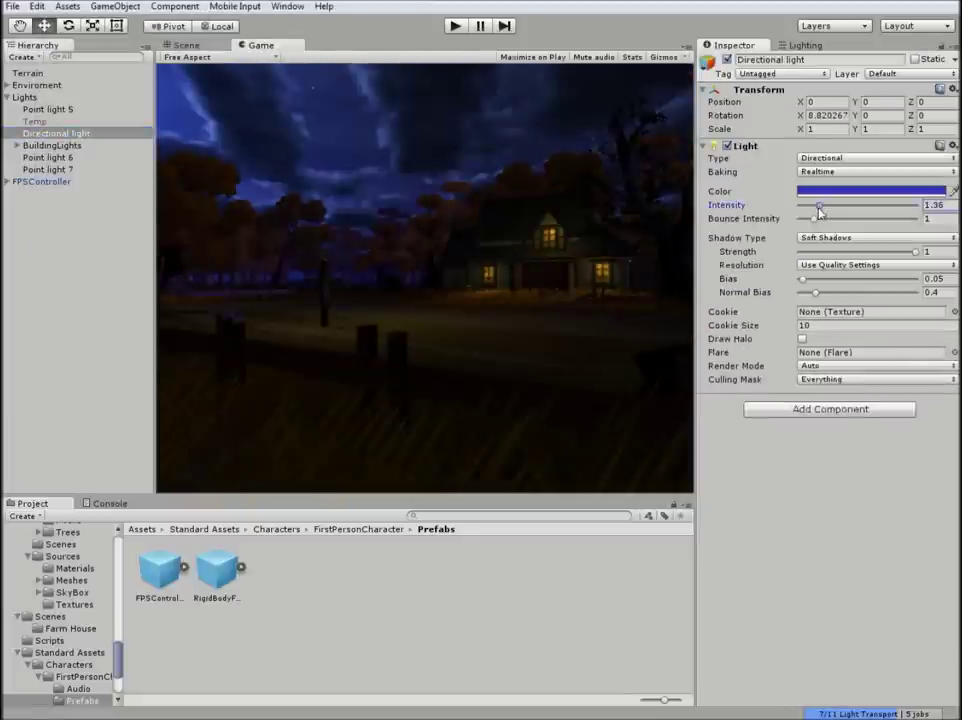
drag(820, 213, 764, 185)
click(870, 190)
drag(817, 208, 811, 208)
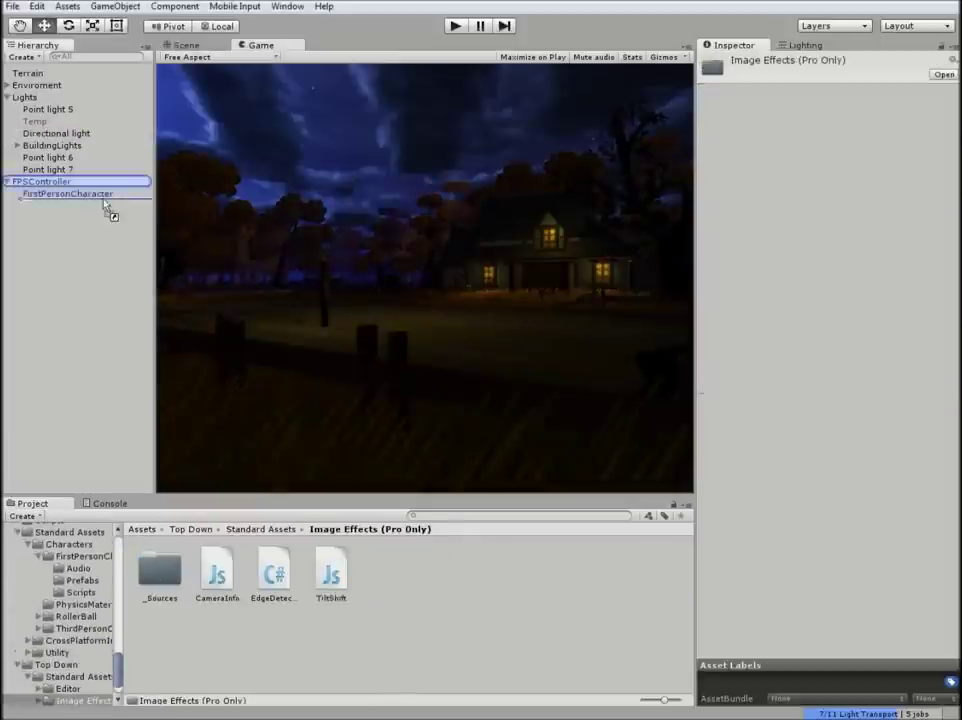
Step: Attach TiltShift to the first-person camera with focus distance 9.7, more smoothness and less blur spread
drag(104, 200, 104, 197)
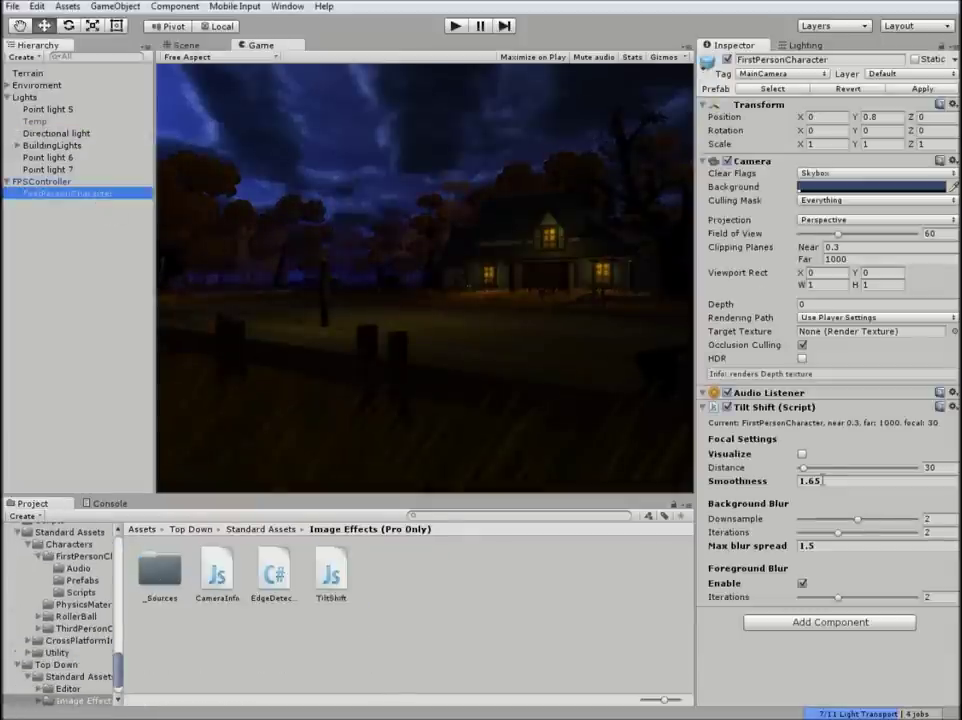
click(802, 454)
drag(762, 553, 748, 552)
drag(742, 481, 802, 470)
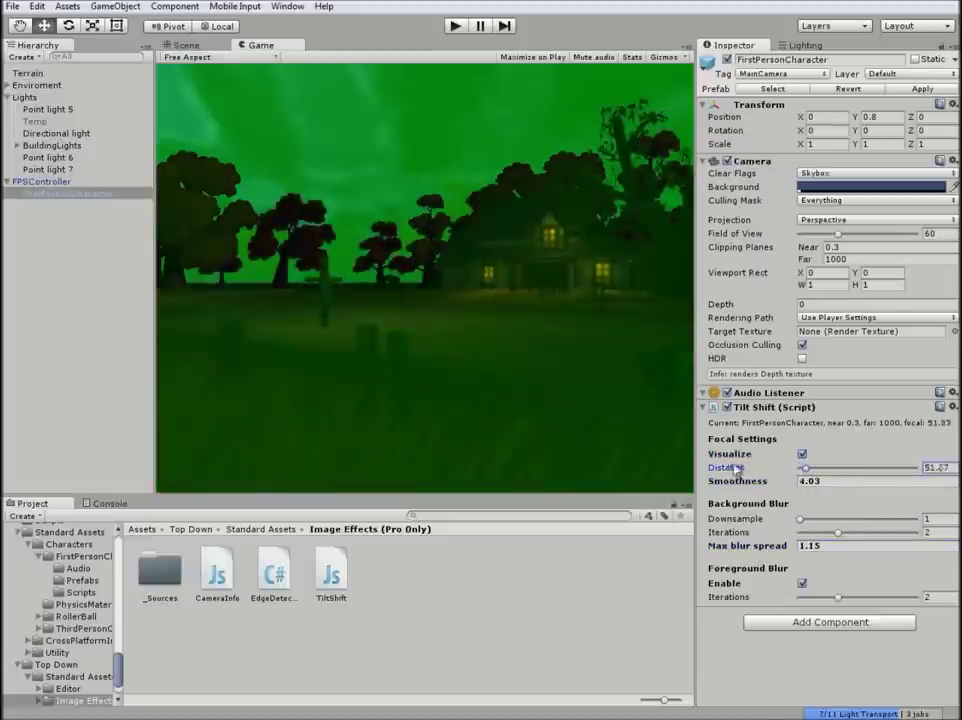
drag(602, 469, 495, 347)
drag(740, 481, 759, 487)
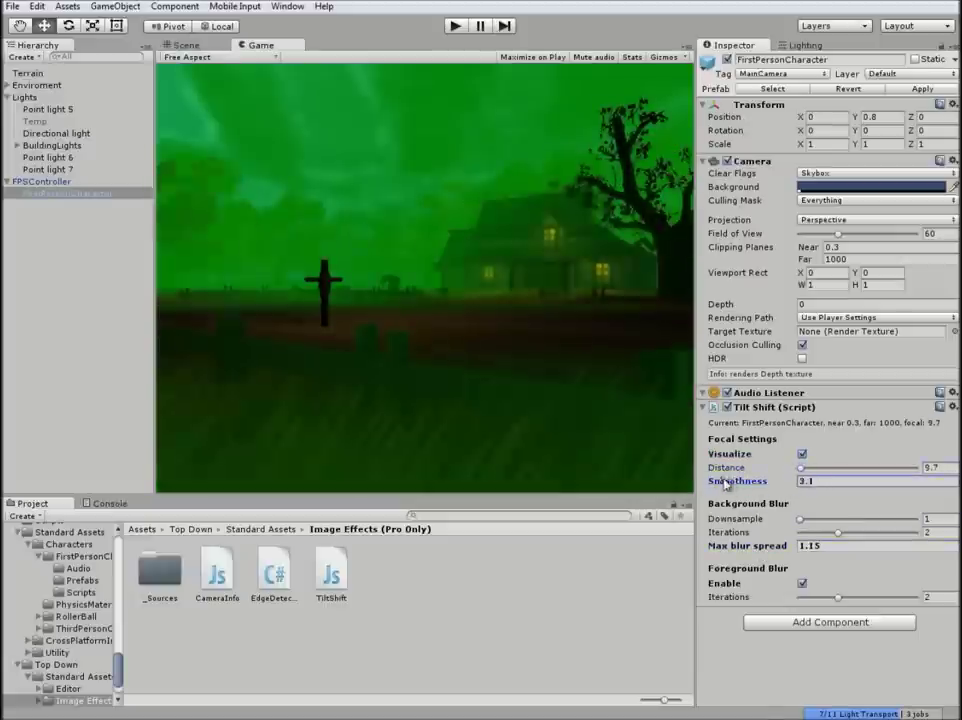
click(802, 454)
click(802, 454)
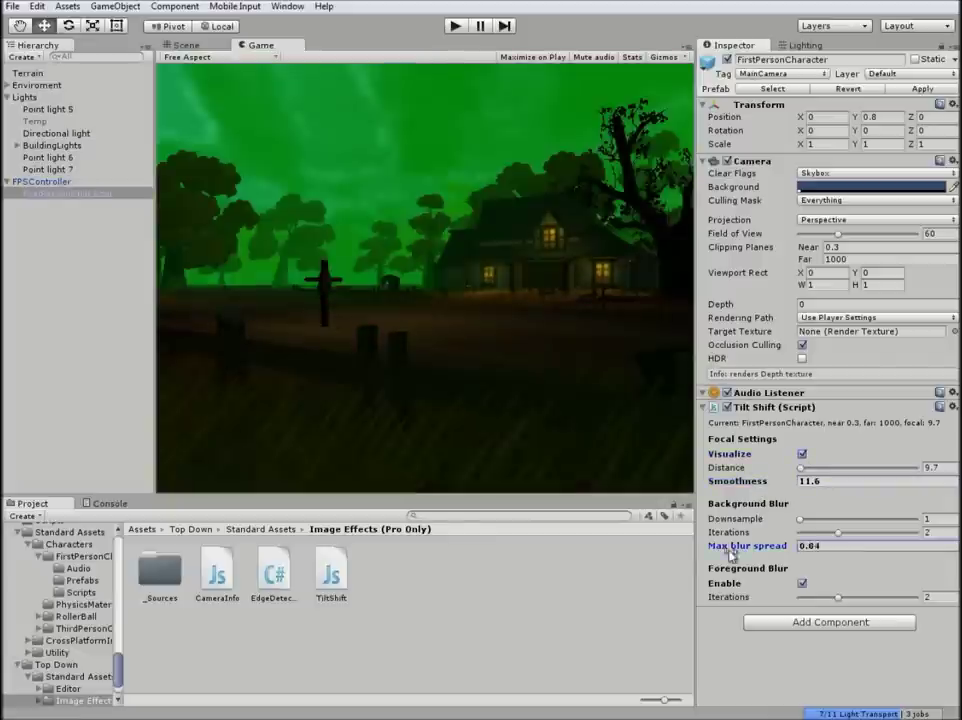
click(802, 454)
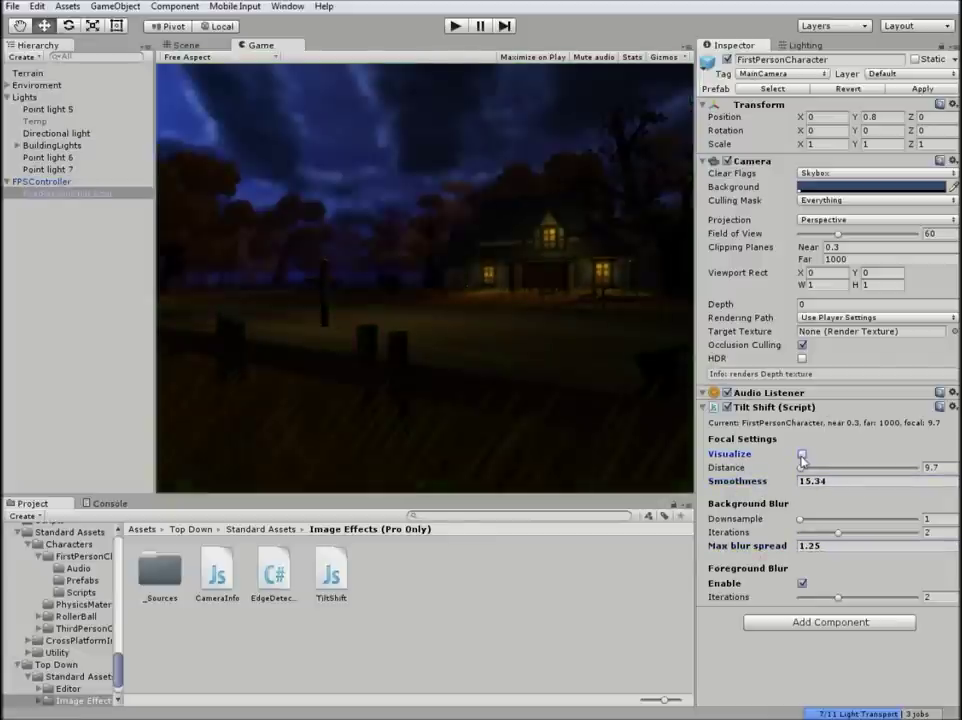
Step: Browse the Top Down, TopDownDevil, image effect and Standard Assets Utility folders in the Project panel
click(190, 529)
click(142, 529)
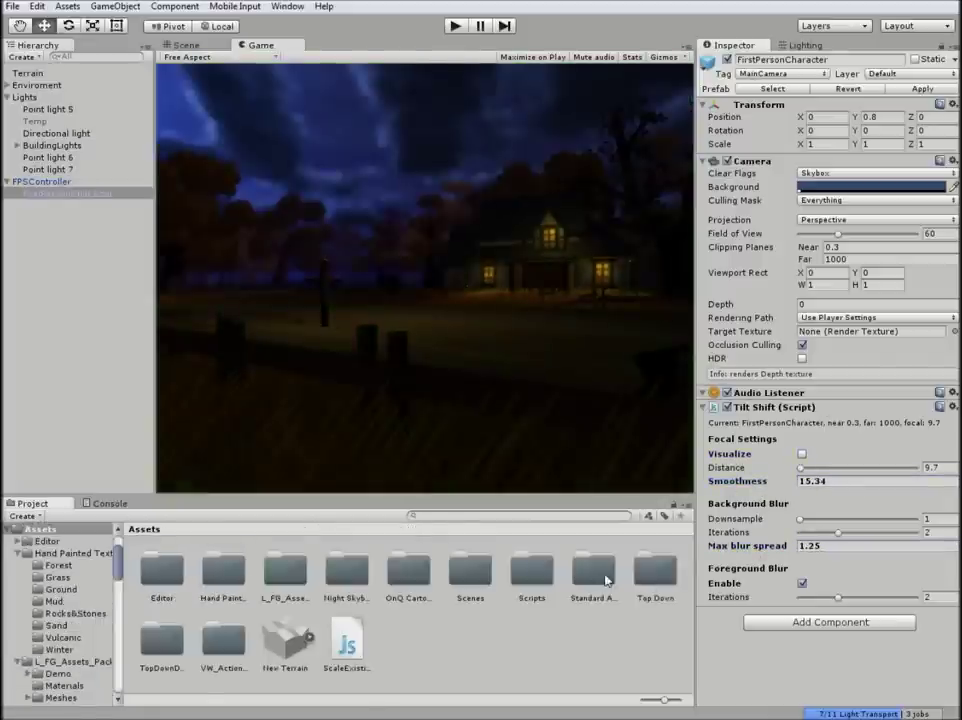
double_click(162, 640)
click(142, 531)
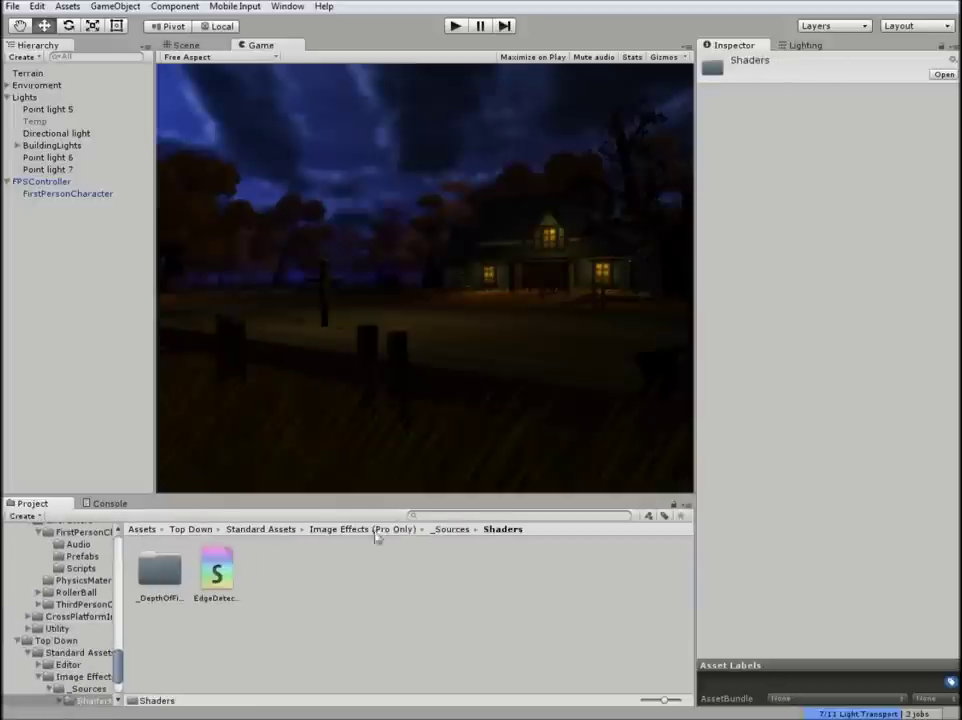
click(386, 529)
click(190, 529)
double_click(182, 566)
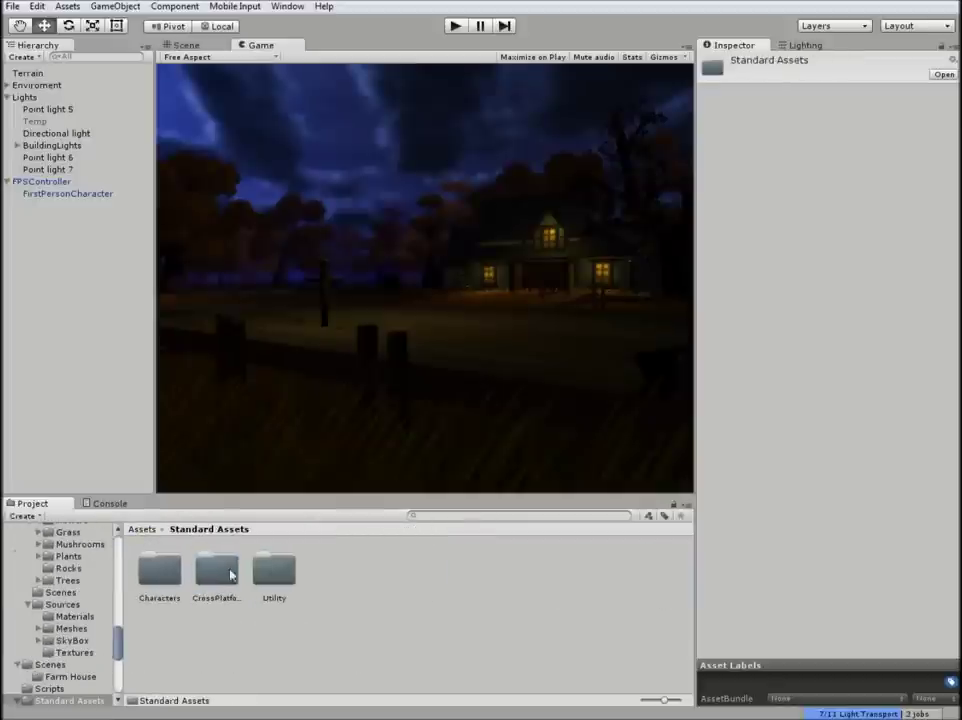
double_click(274, 570)
click(142, 529)
Step: Browse the action RPG pack, Standard Assets and Top Down tools folders, returning to the Assets root
double_click(223, 640)
double_click(160, 570)
click(142, 529)
double_click(593, 570)
click(142, 529)
double_click(655, 570)
double_click(217, 570)
double_click(217, 570)
click(158, 570)
click(142, 529)
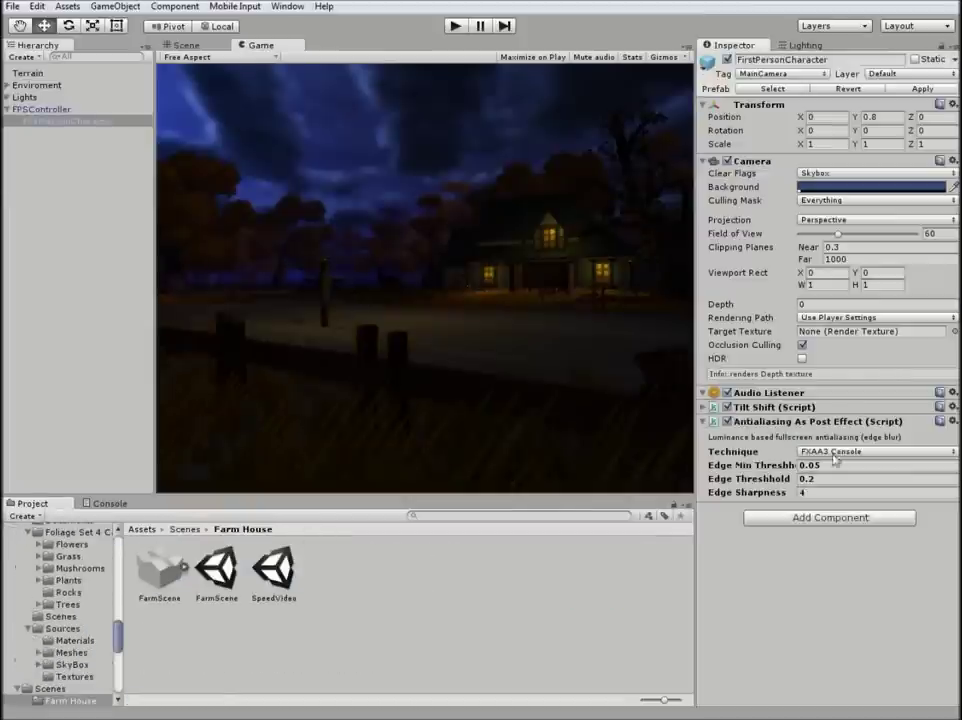
click(148, 530)
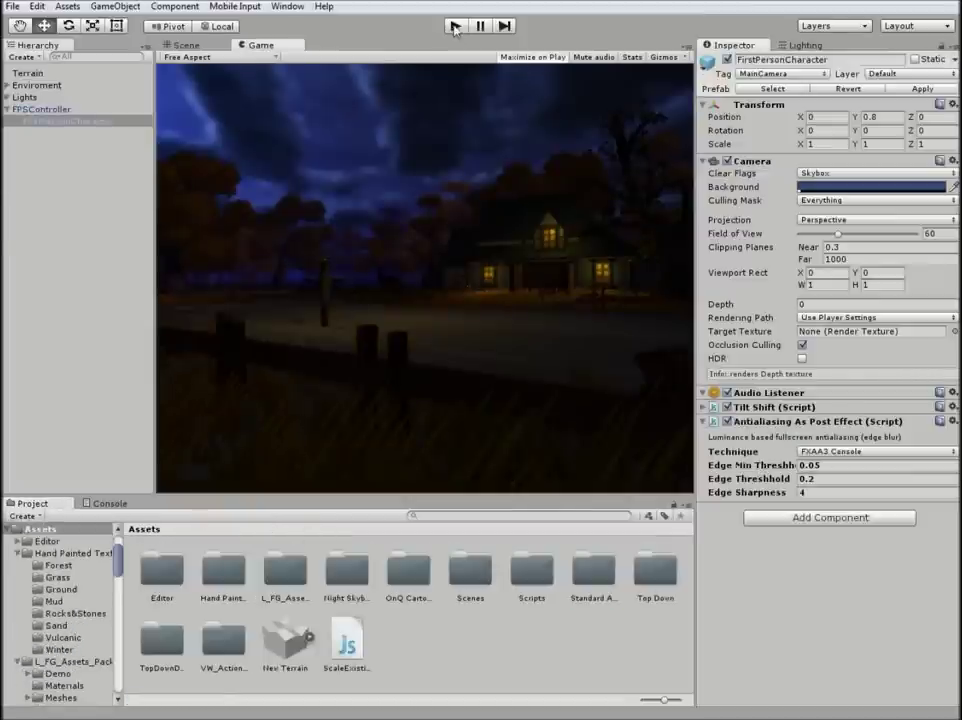
Step: Play the scene and walk the first-person character forward through the farm
click(455, 27)
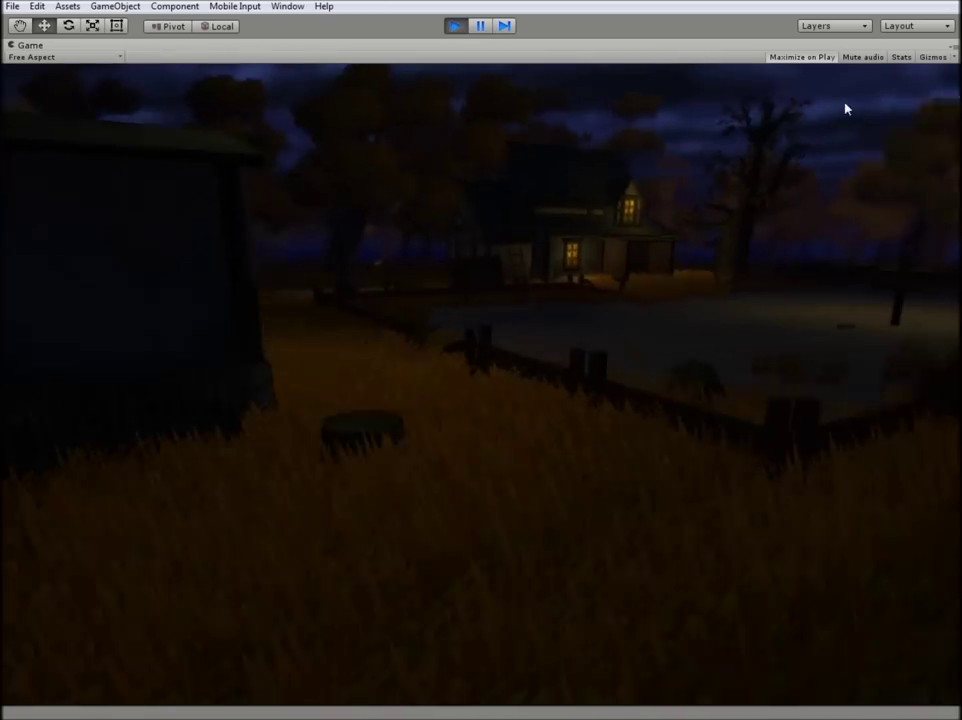
key(w)
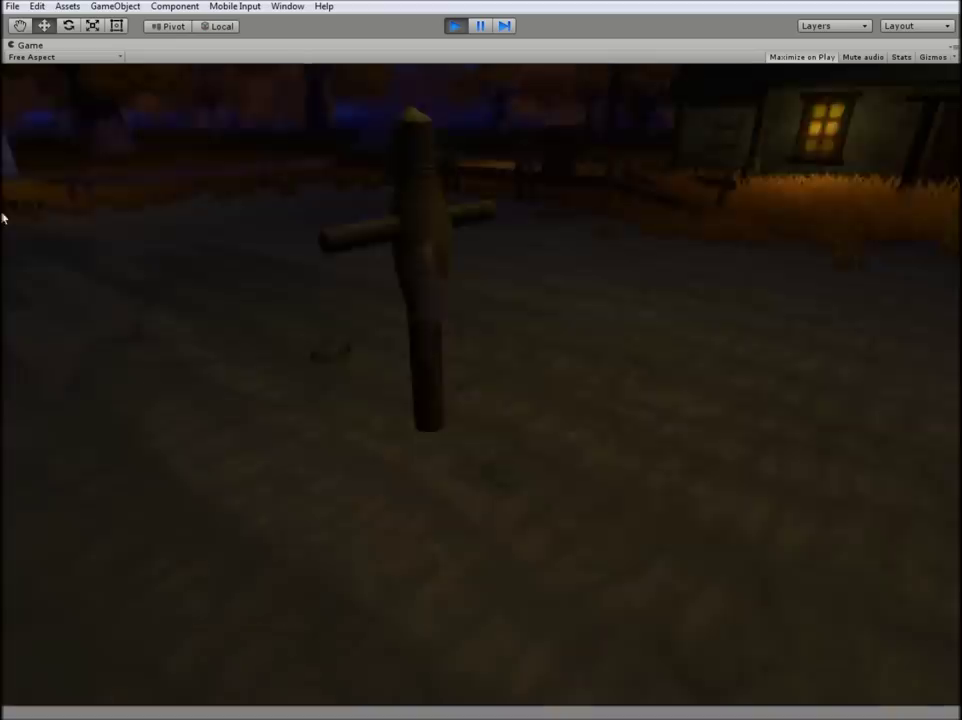
click(455, 26)
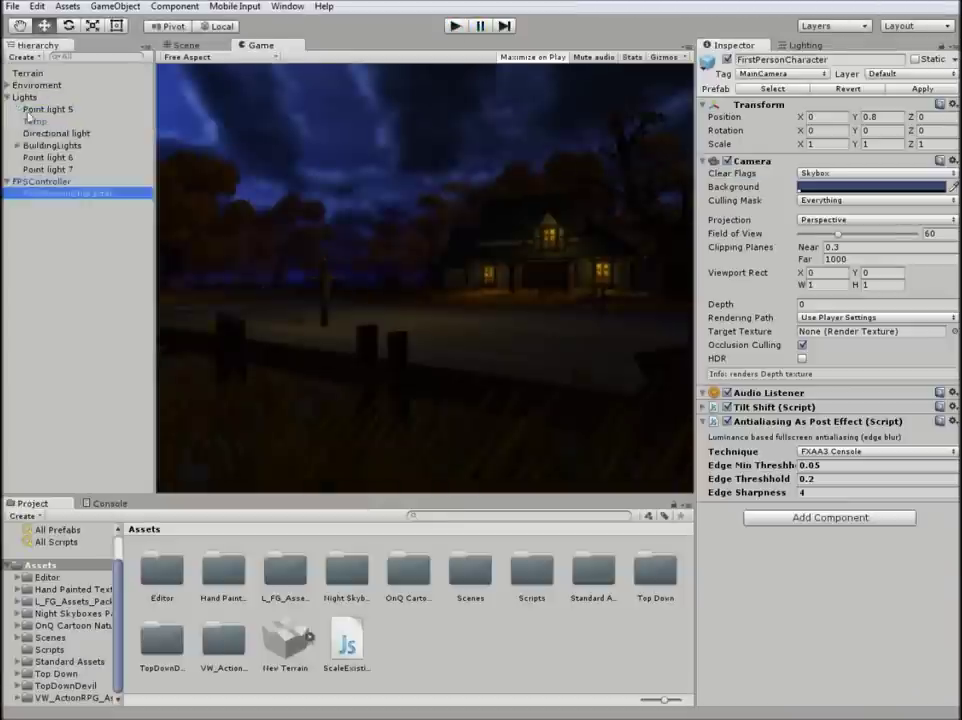
Step: Tint the Directional light a deeper indigo with soft shadows and play-test the darker lighting
click(56, 133)
click(826, 237)
click(826, 288)
click(806, 207)
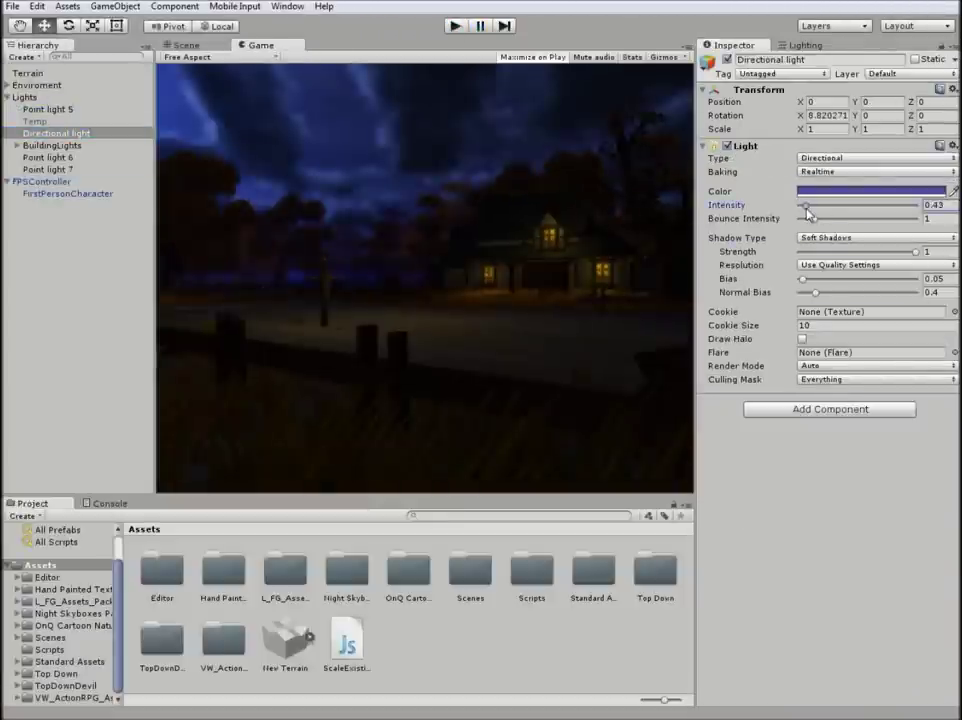
click(838, 191)
click(730, 200)
click(838, 199)
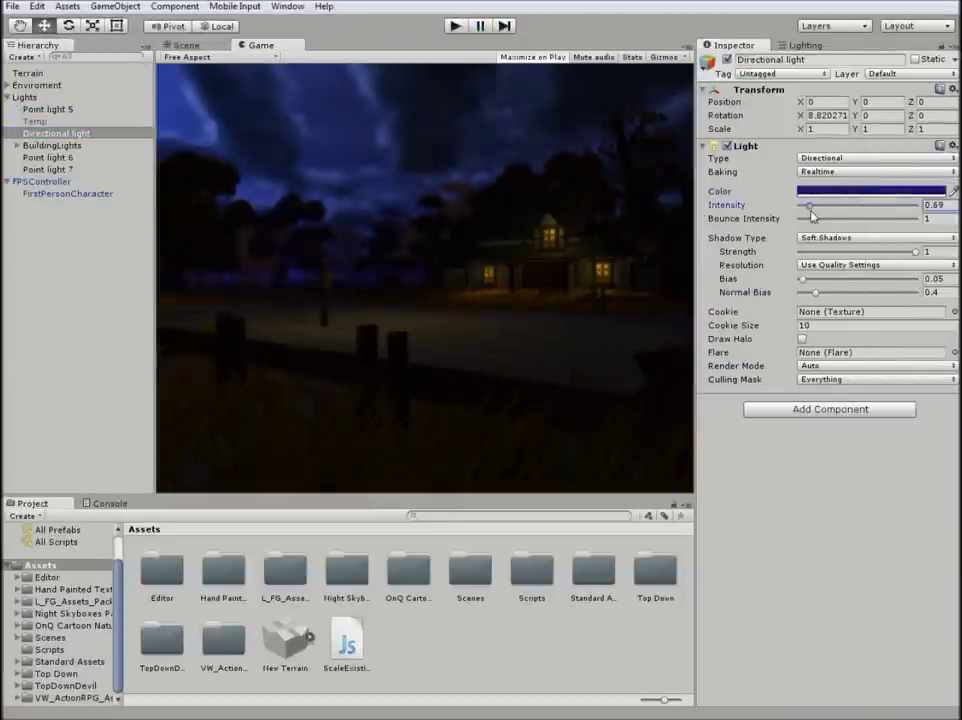
click(454, 27)
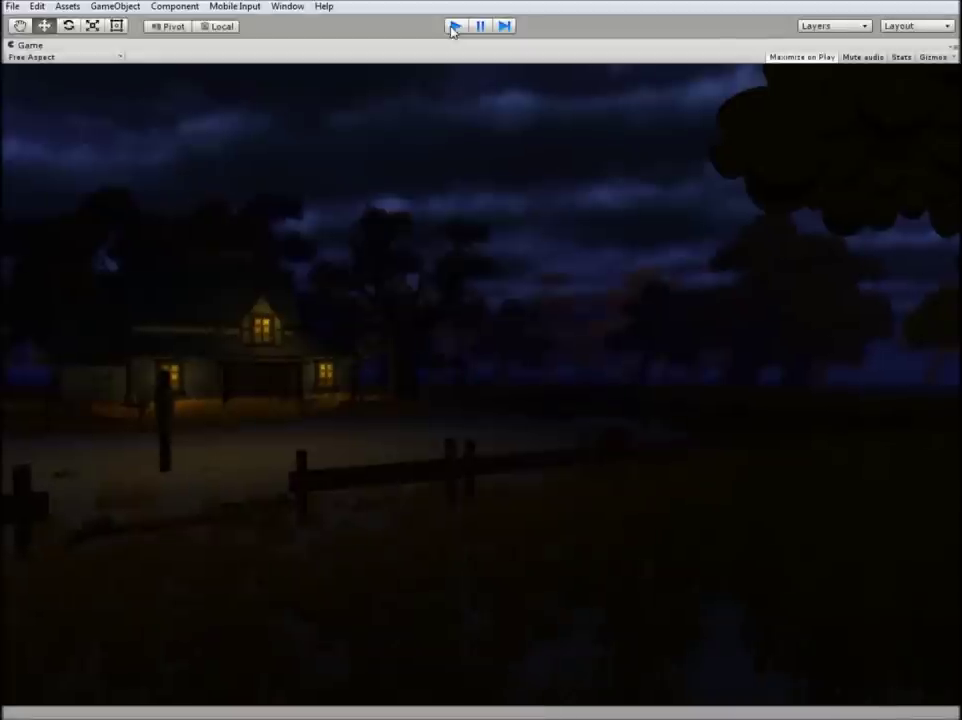
click(455, 26)
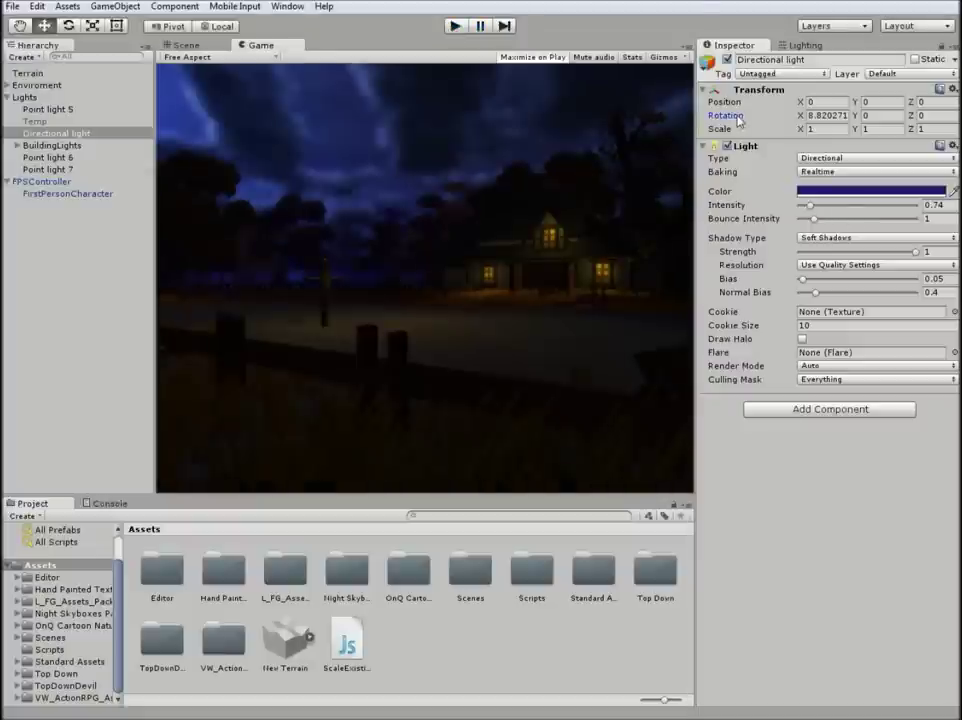
Step: Retune the Directional light intensity to about 1.51 and play the scene again
drag(809, 205, 836, 207)
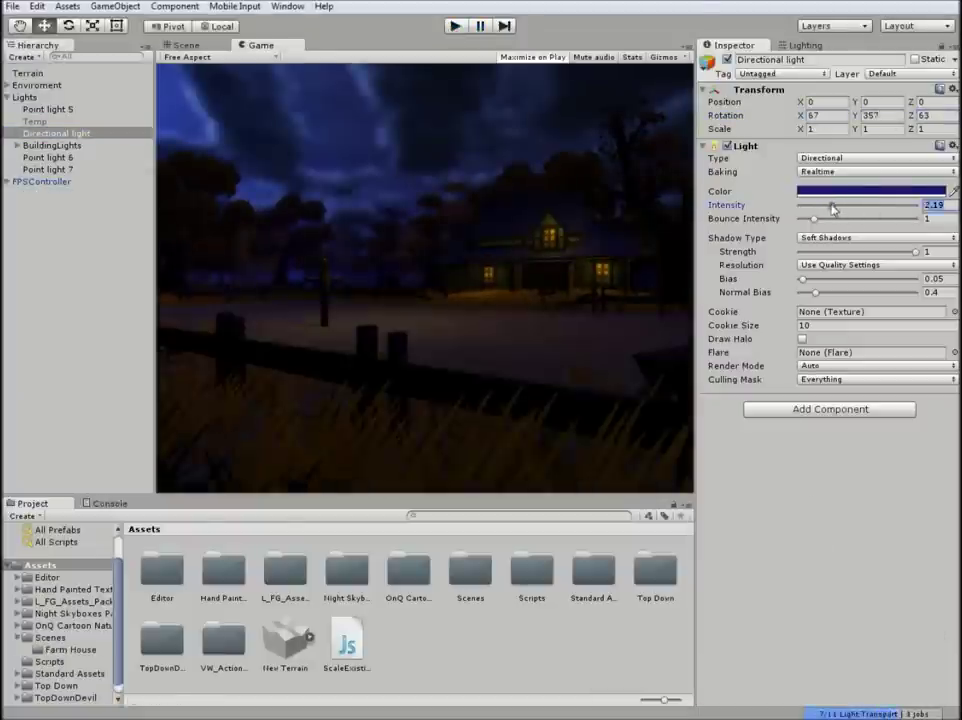
mouse_move(831, 205)
mouse_down()
mouse_move(804, 224)
mouse_move(805, 185)
mouse_up()
click(870, 190)
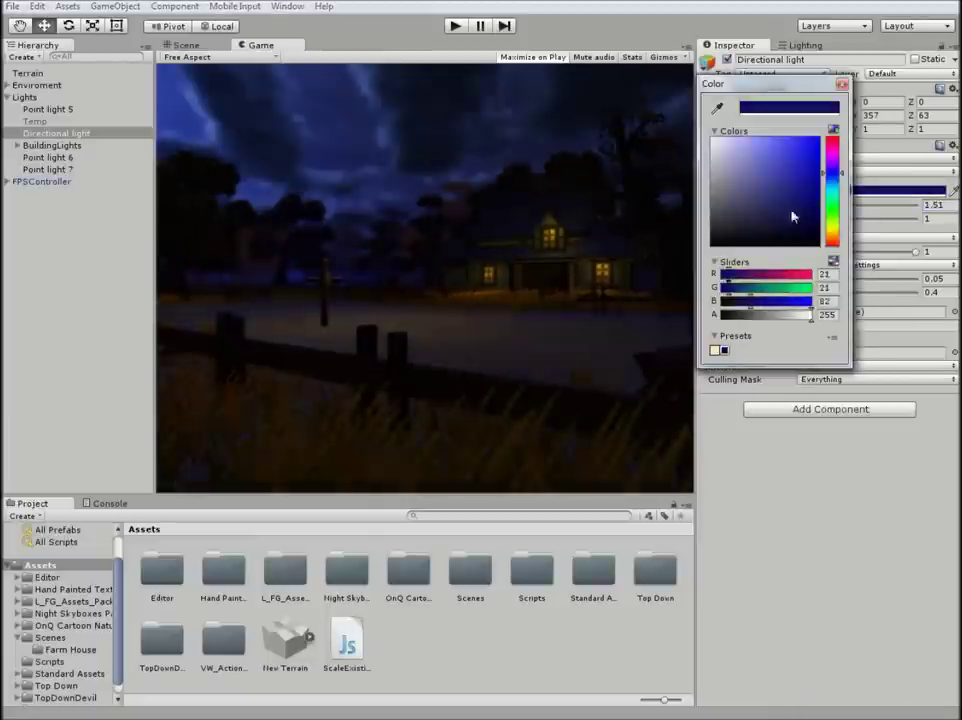
click(455, 26)
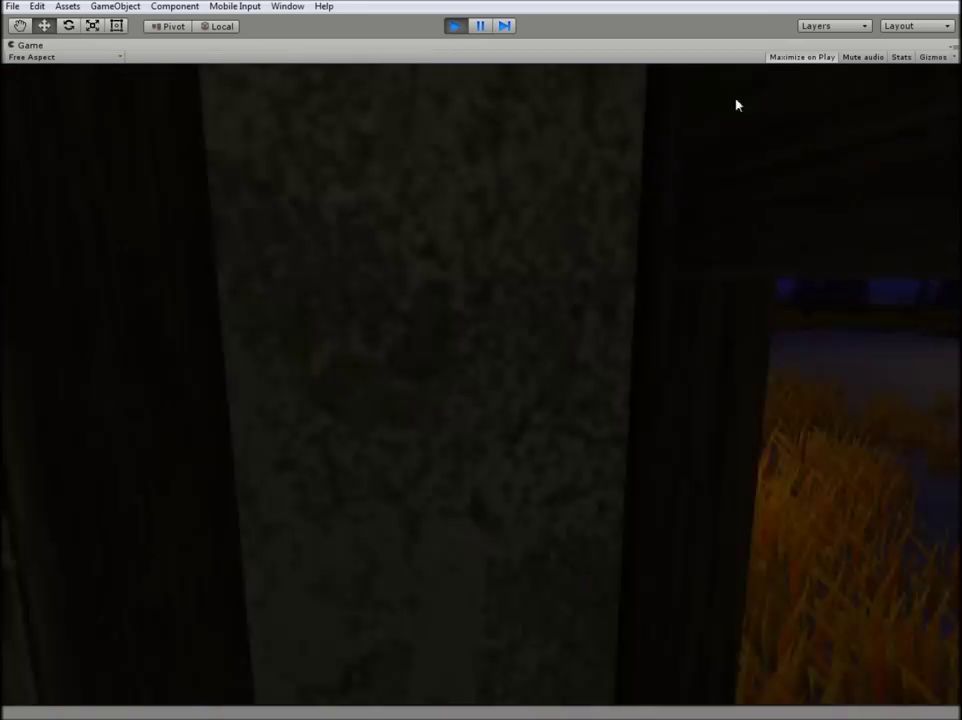